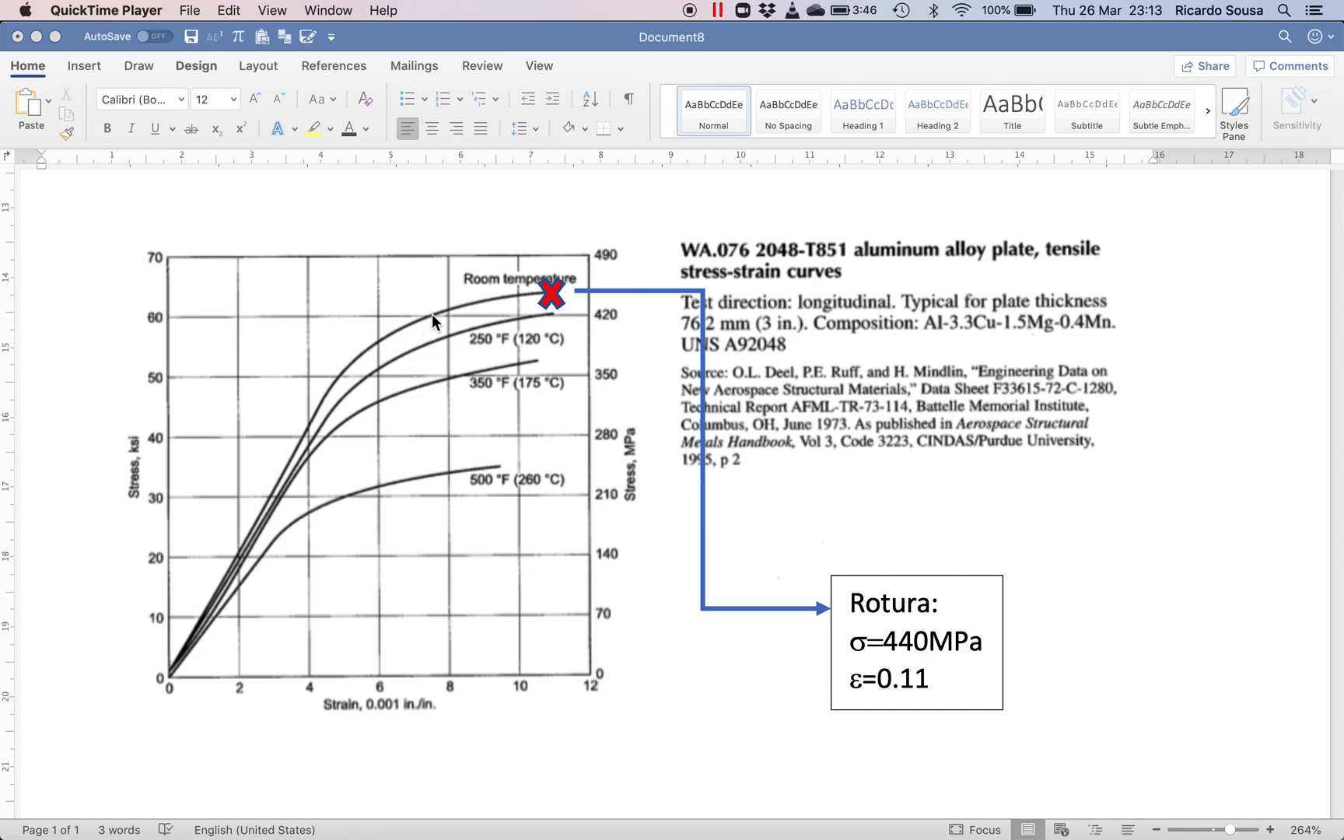
Step: Switch to Abaqus/CAE and show the model tree of the tp2_aluminio database
key("super+Tab")
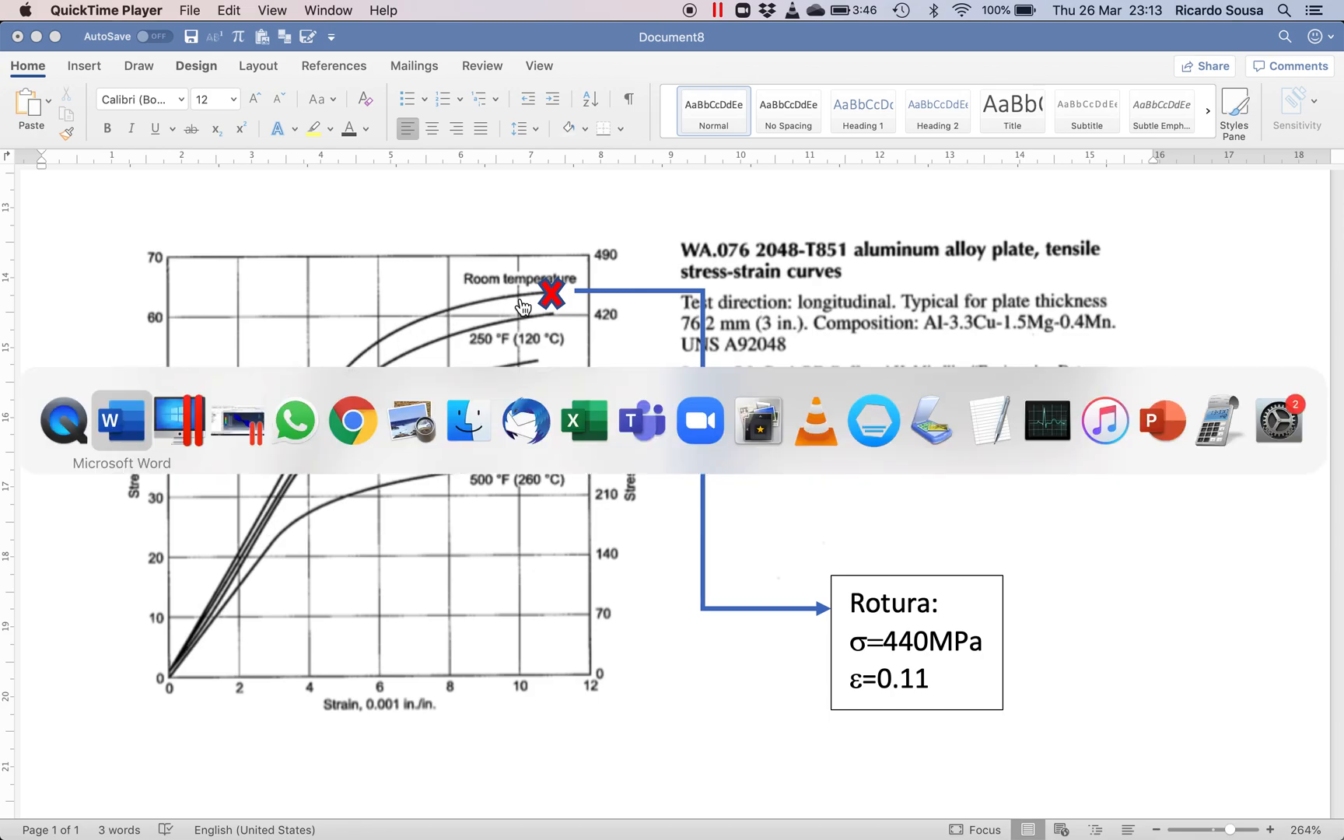
key("super+Tab")
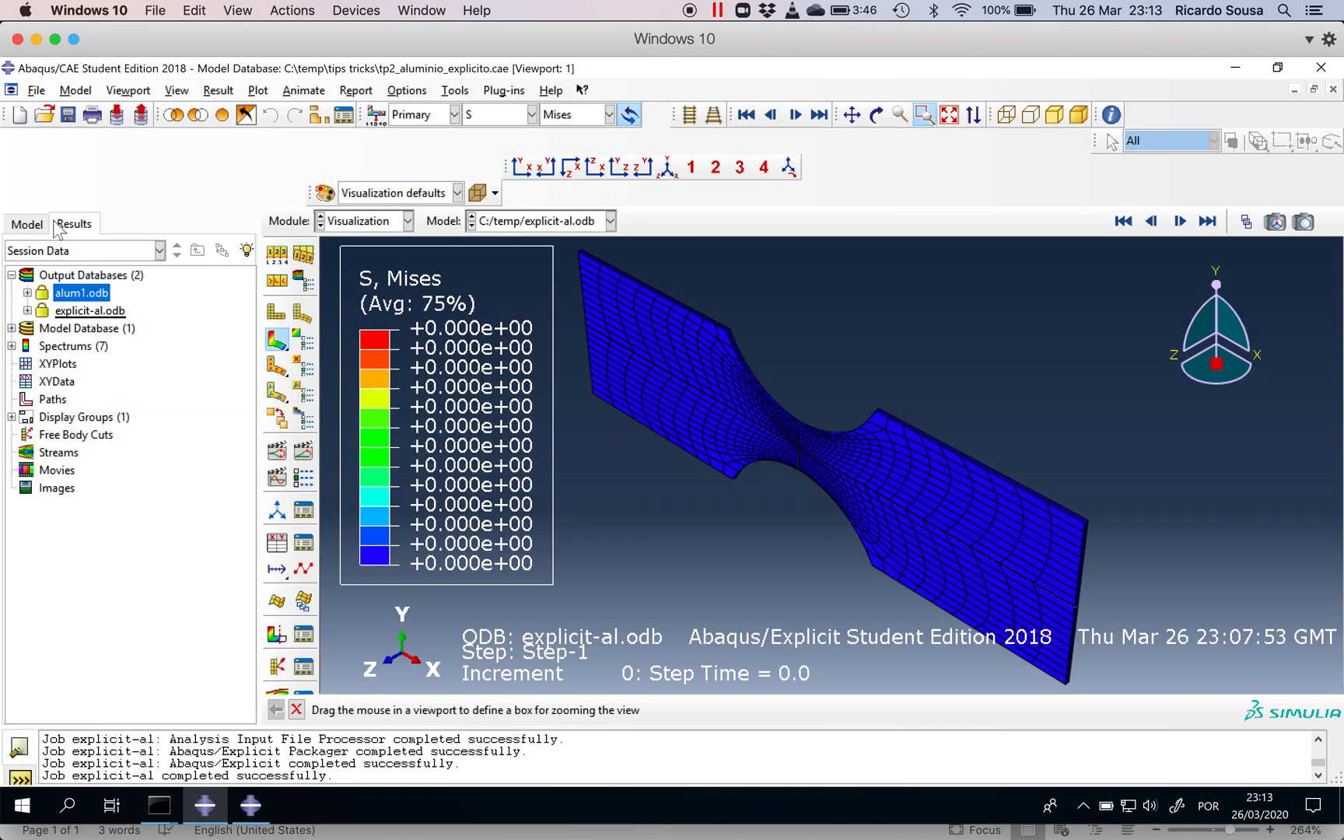
left_click(27, 224)
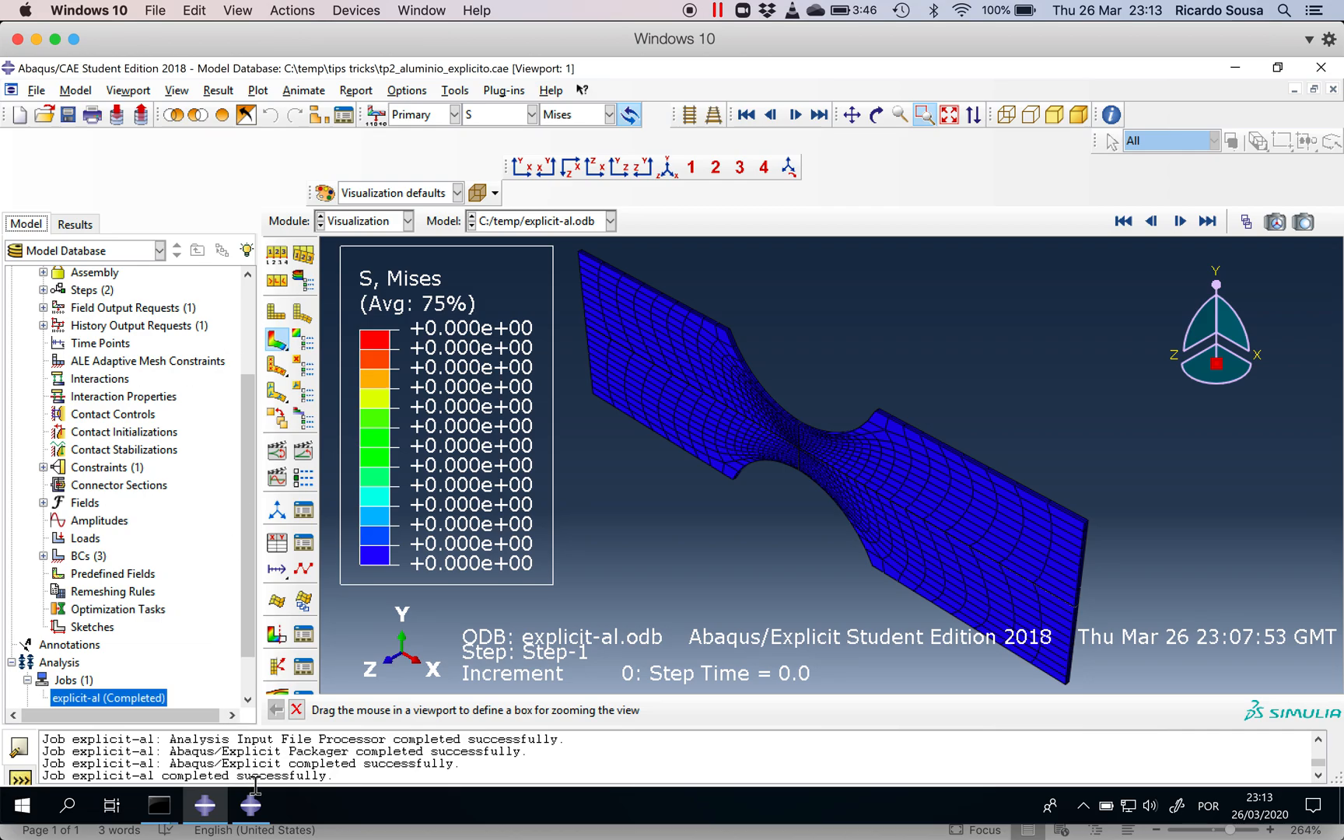
left_click(254, 809)
left_click(27, 224)
scroll(58, 364, "up", 3)
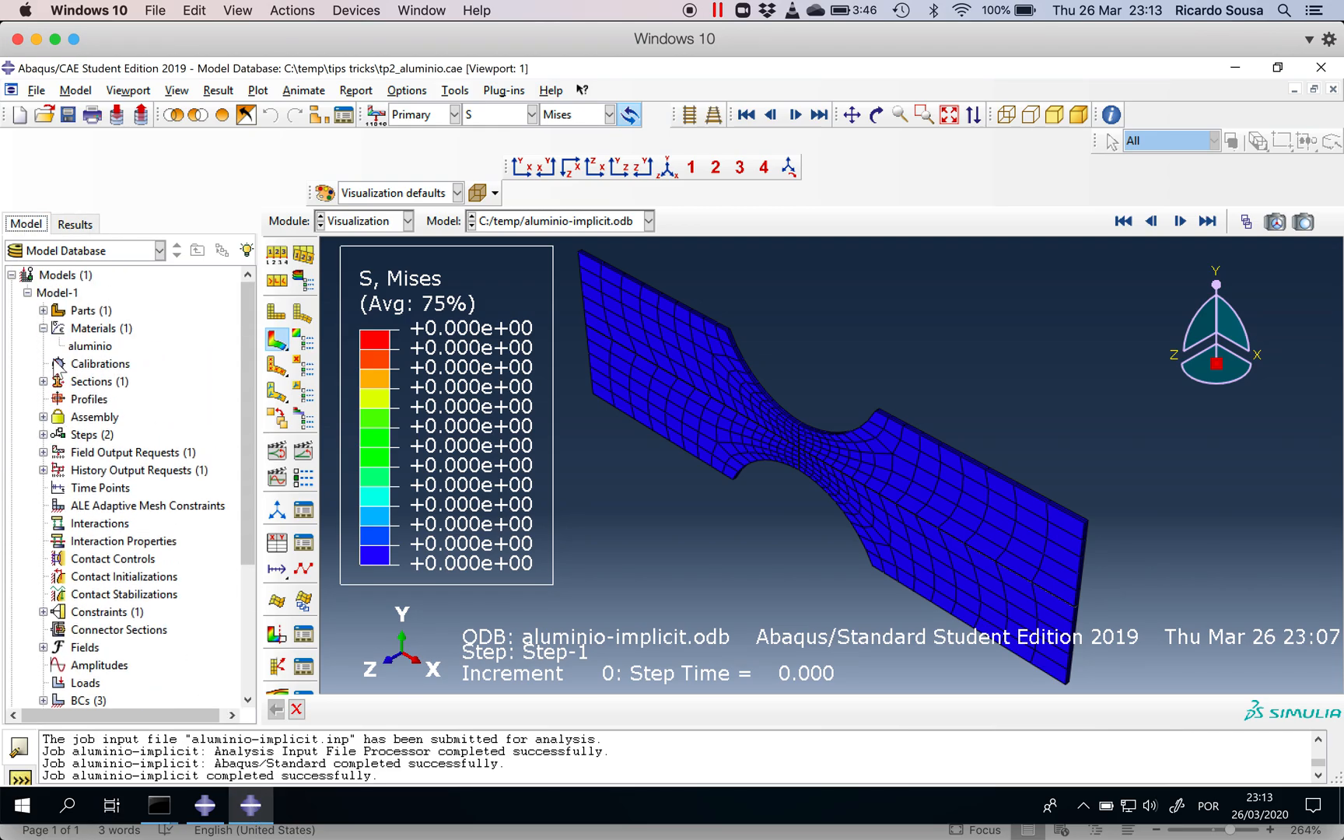
Step: Review the elastic constants and the yield stress and plastic strain table of the aluminio material, especially the last rows
double_click(86, 346)
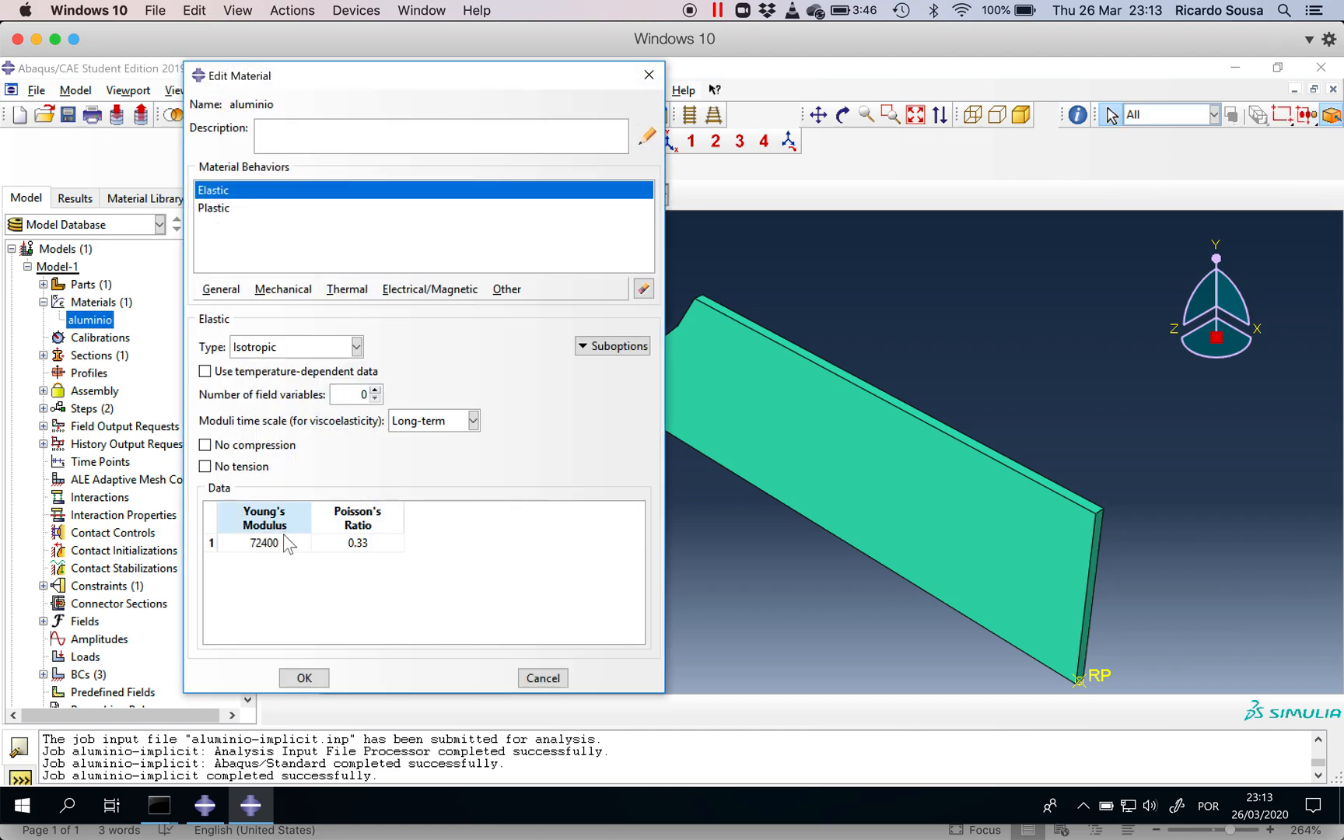
left_click(221, 209)
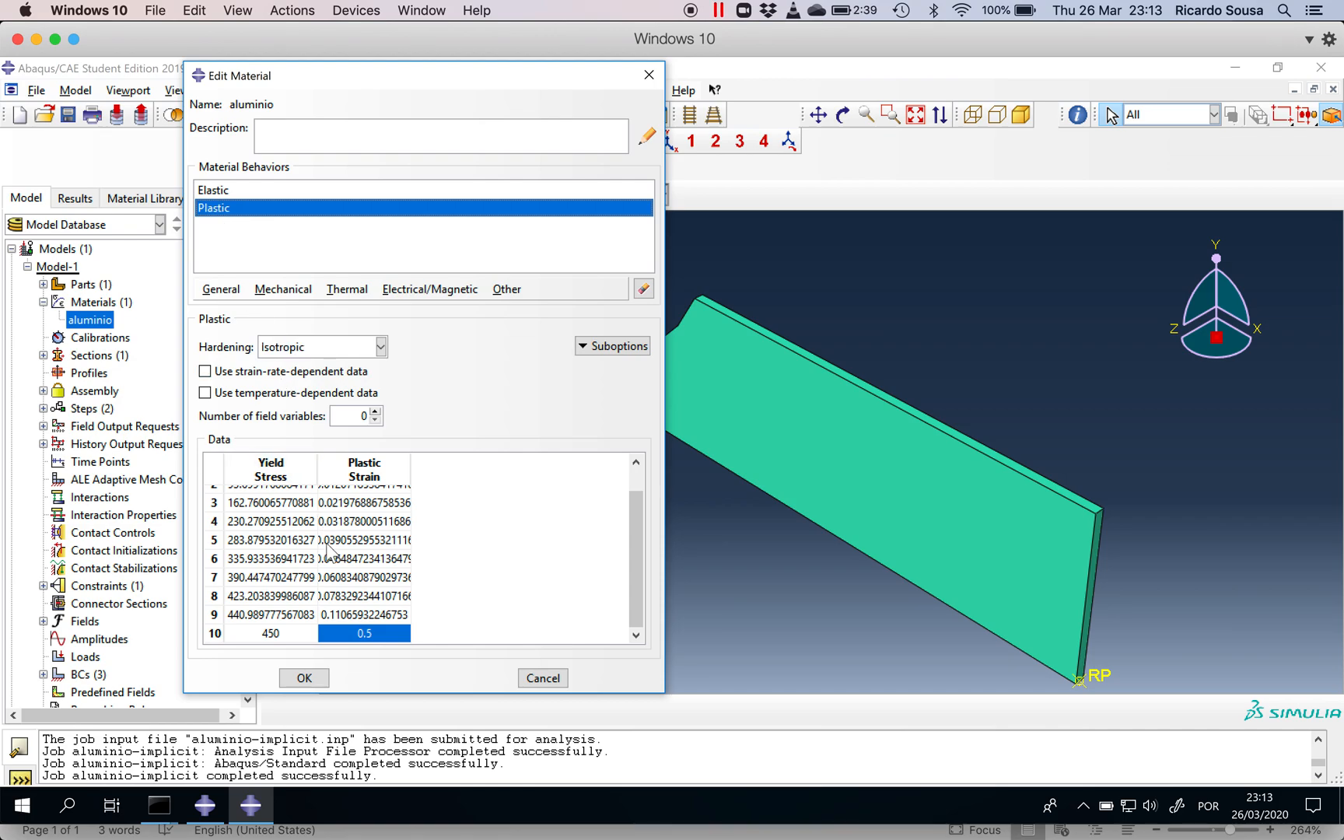
scroll(330, 552, "up", 2)
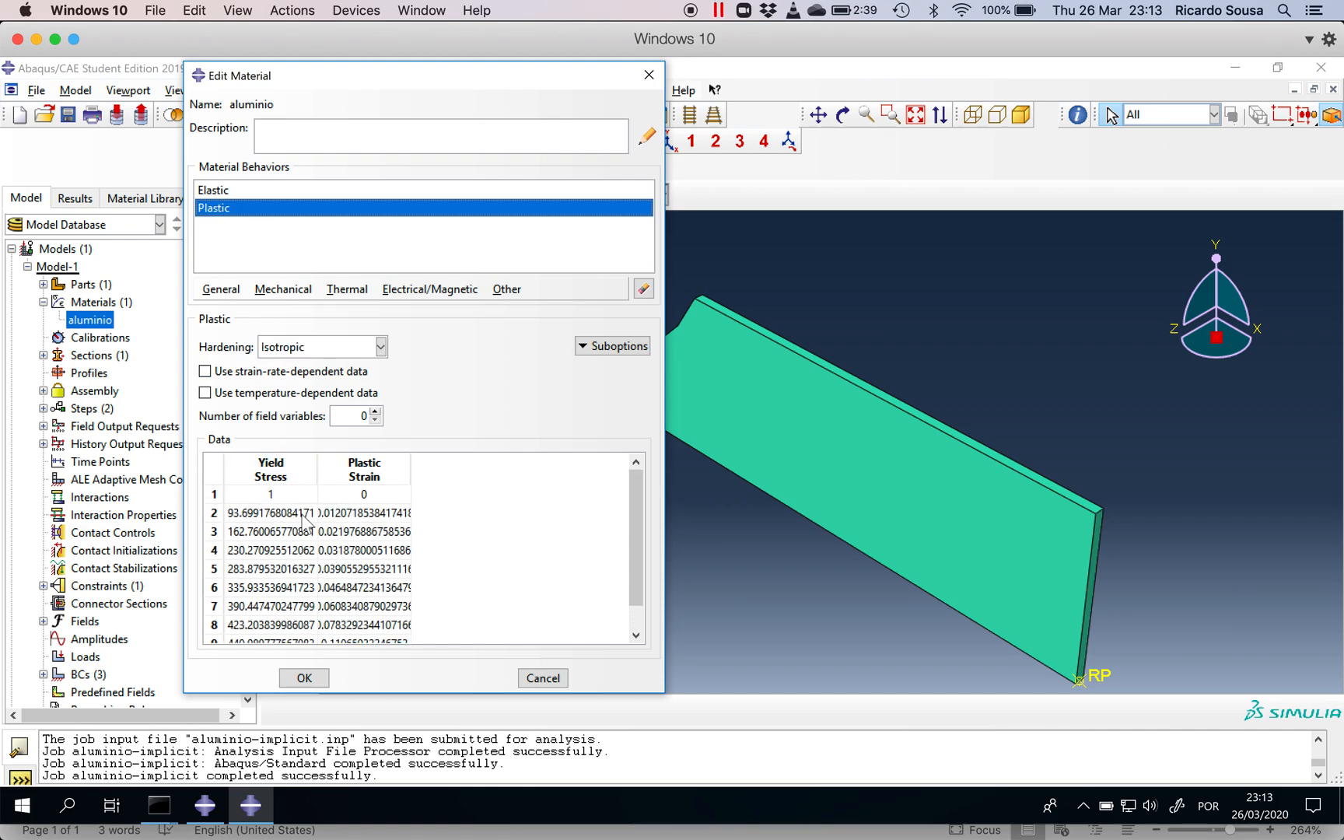
scroll(305, 522, "down", 2)
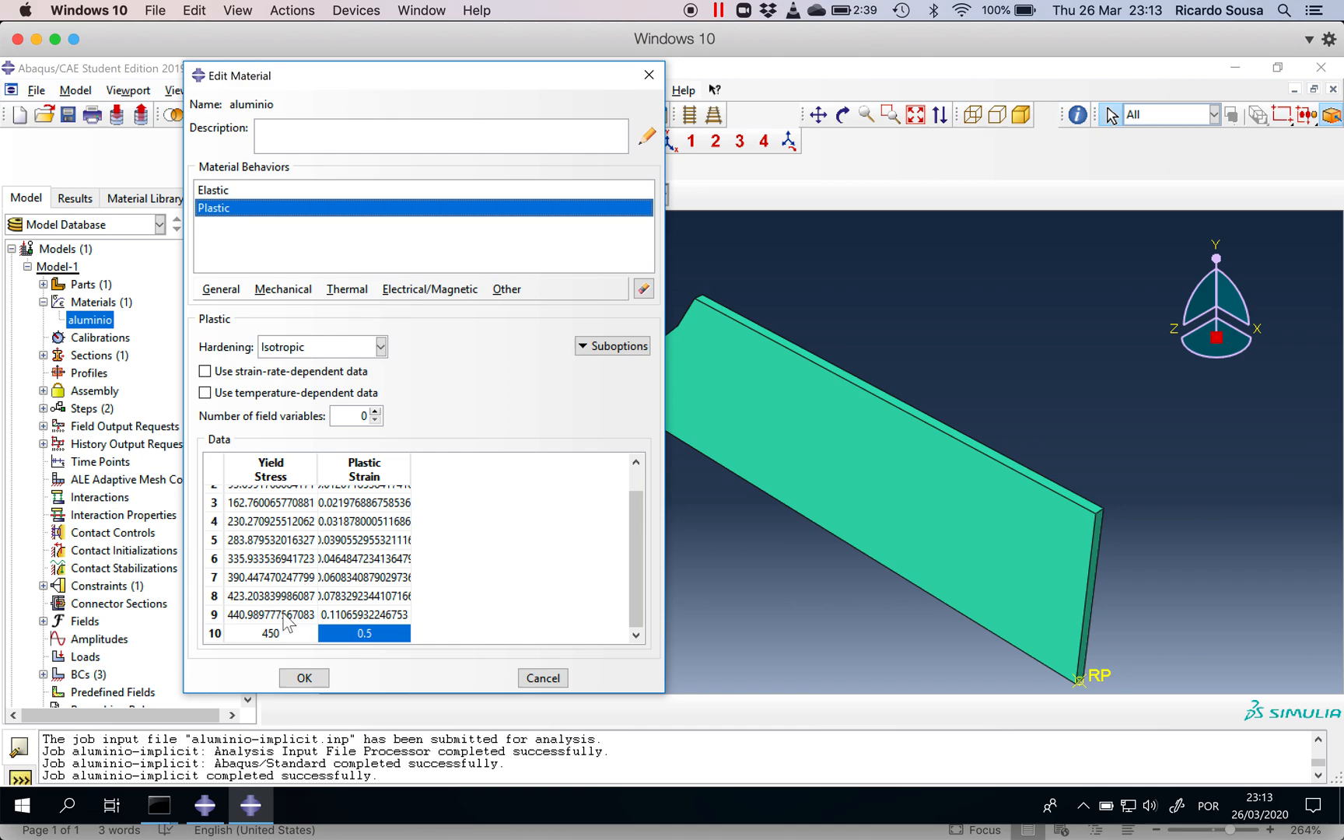
double_click(347, 613)
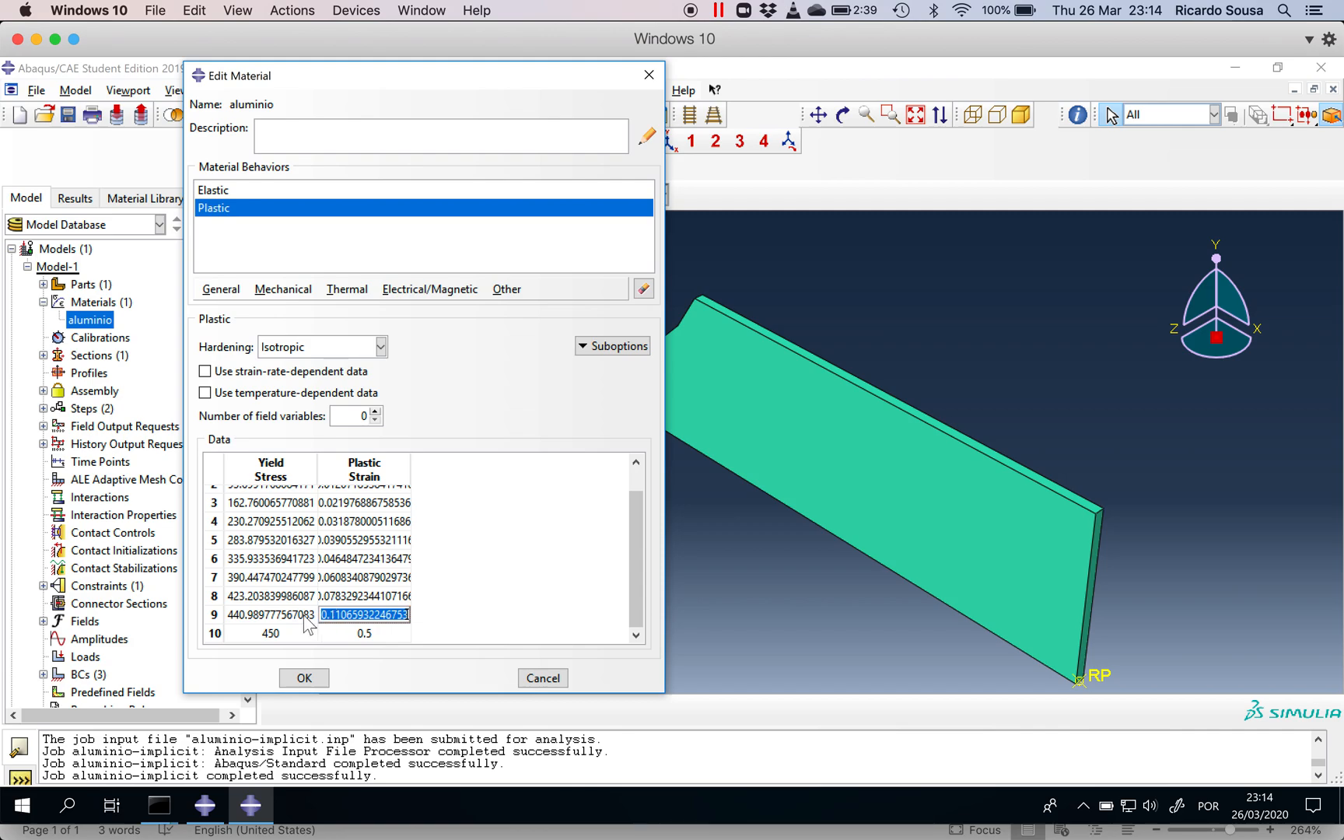
left_click(301, 611)
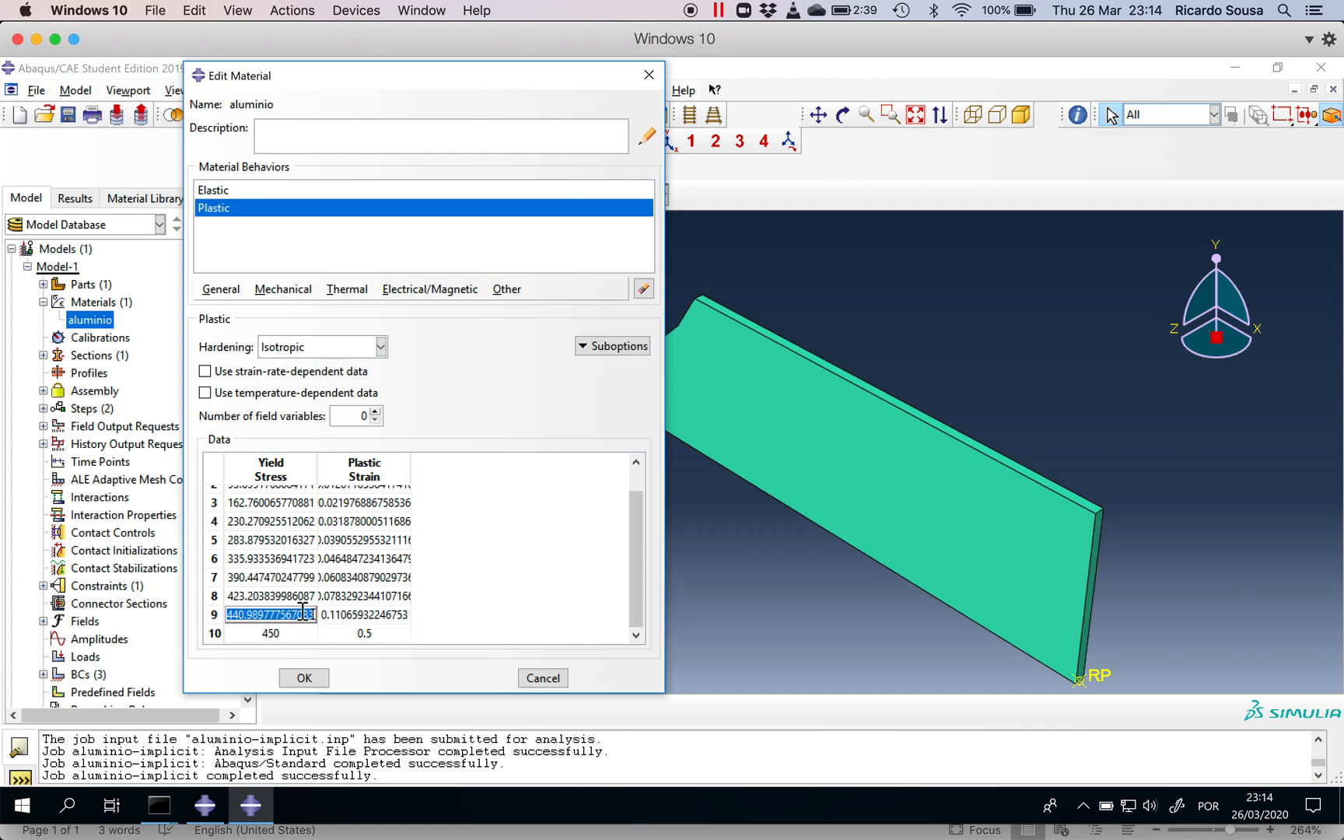
left_click(342, 615)
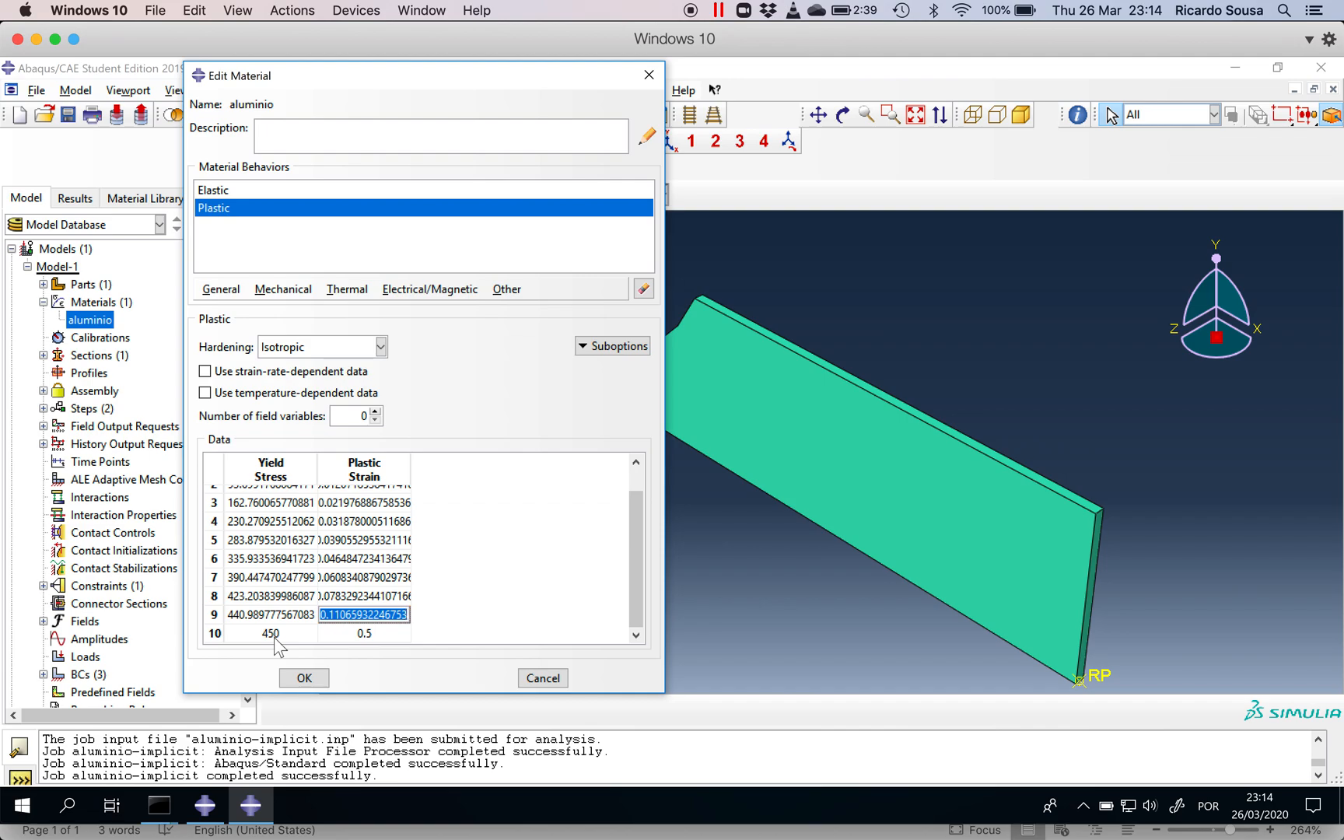
left_click(304, 678)
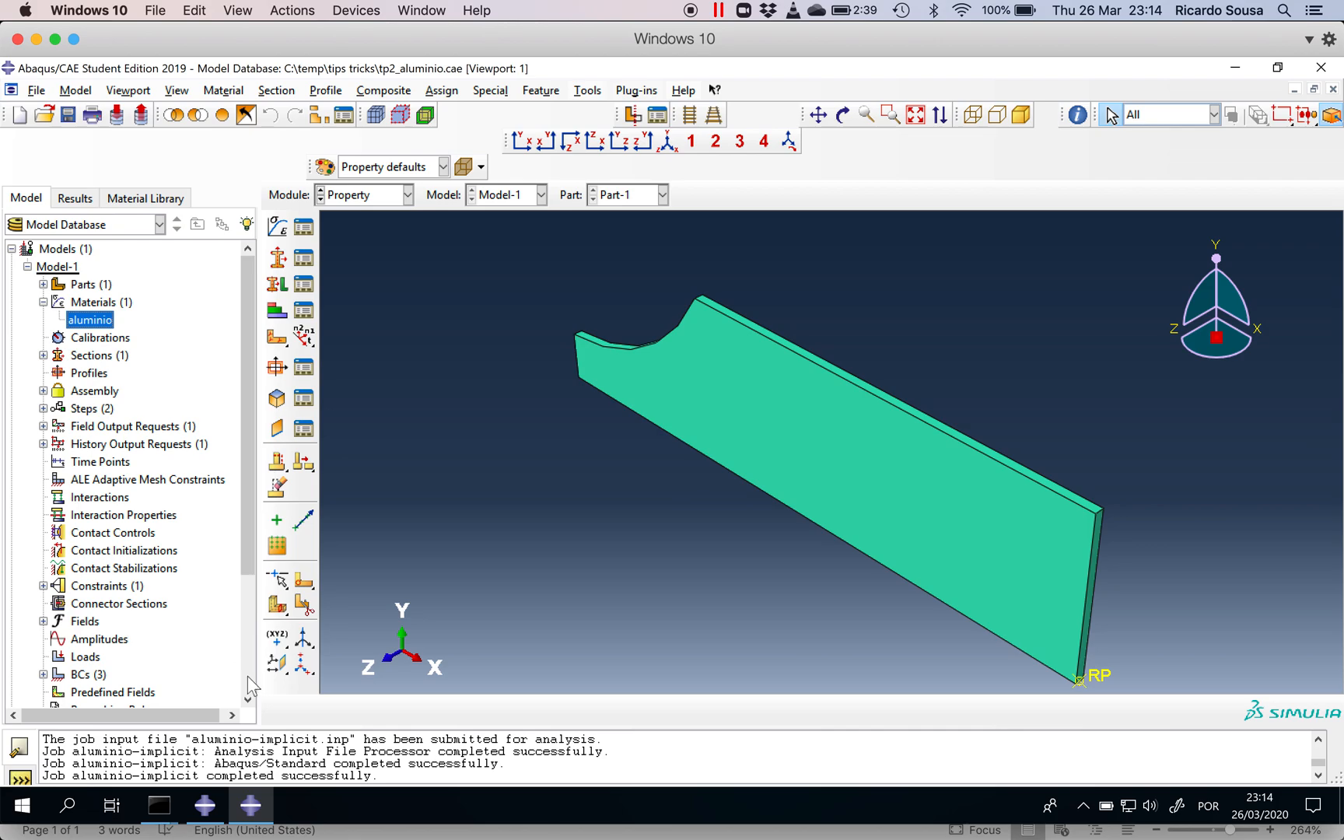
Step: Open the results of the aluminio-implicit job
left_click(78, 199)
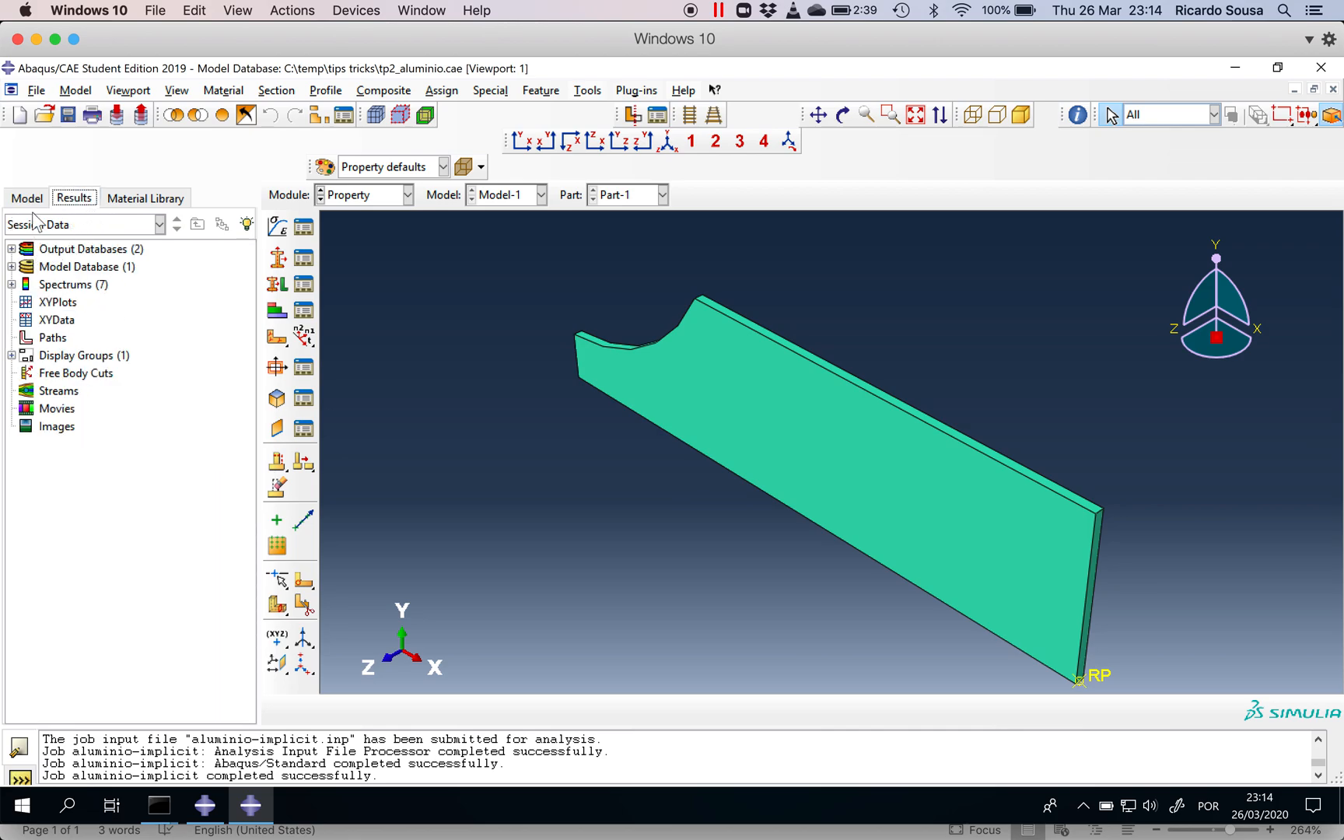
left_click(27, 198)
left_click(246, 678)
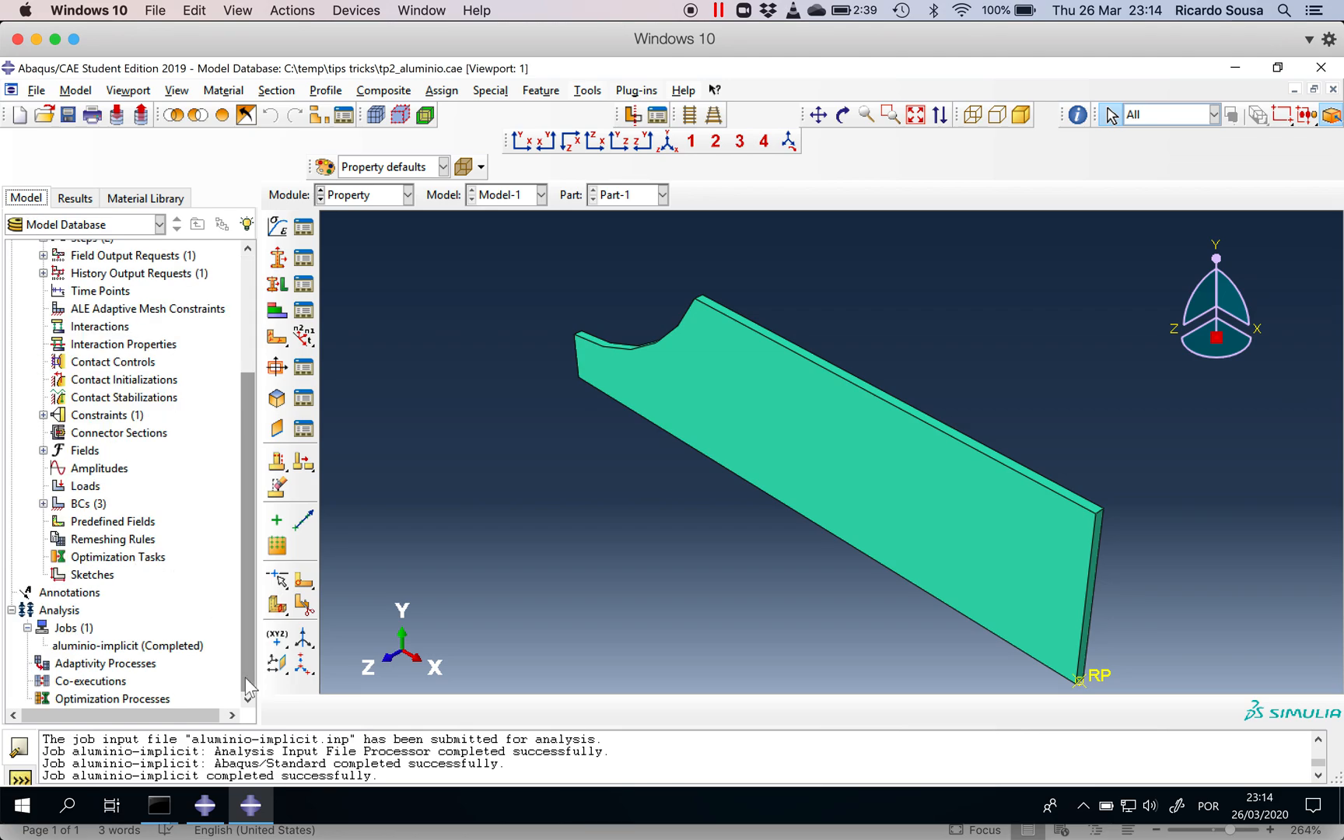
left_click(118, 646)
right_click(119, 646)
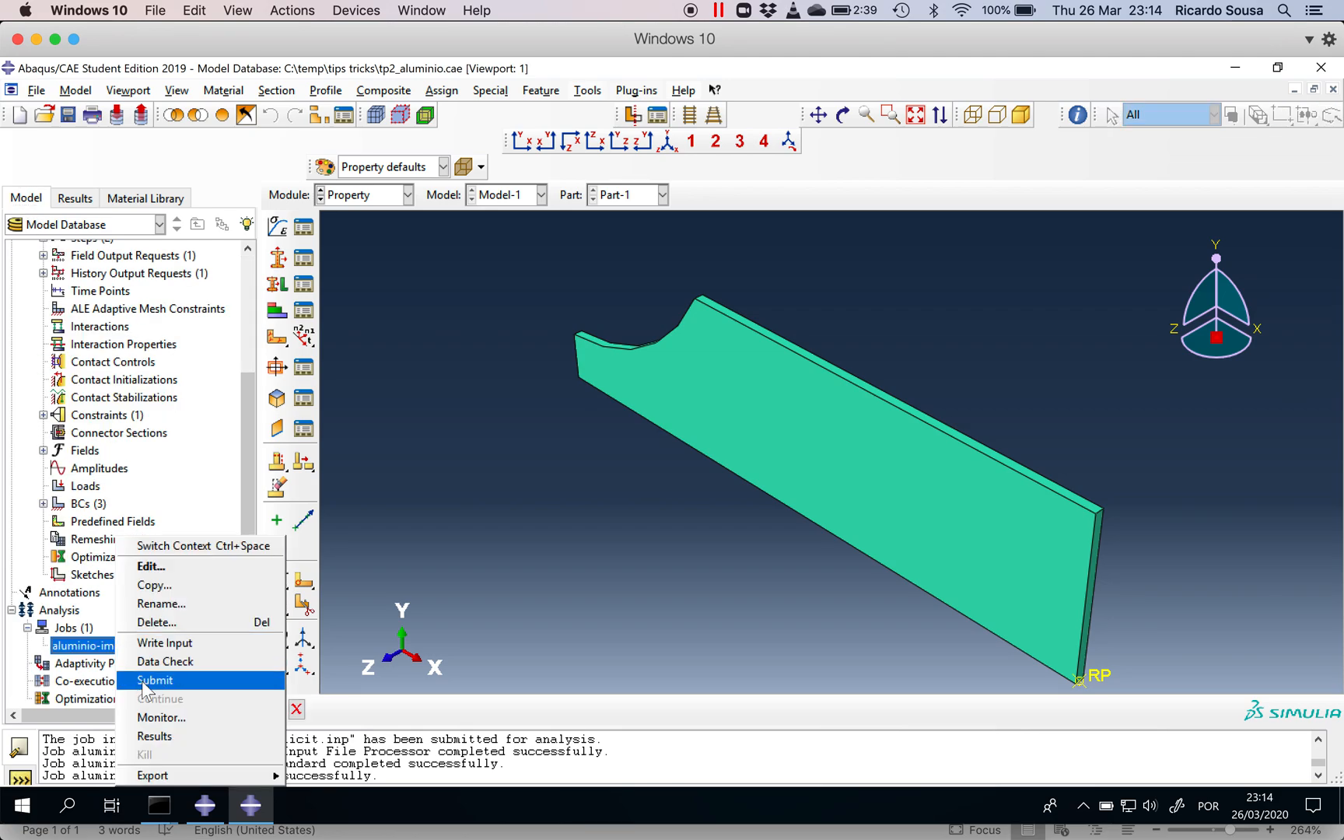
left_click(154, 735)
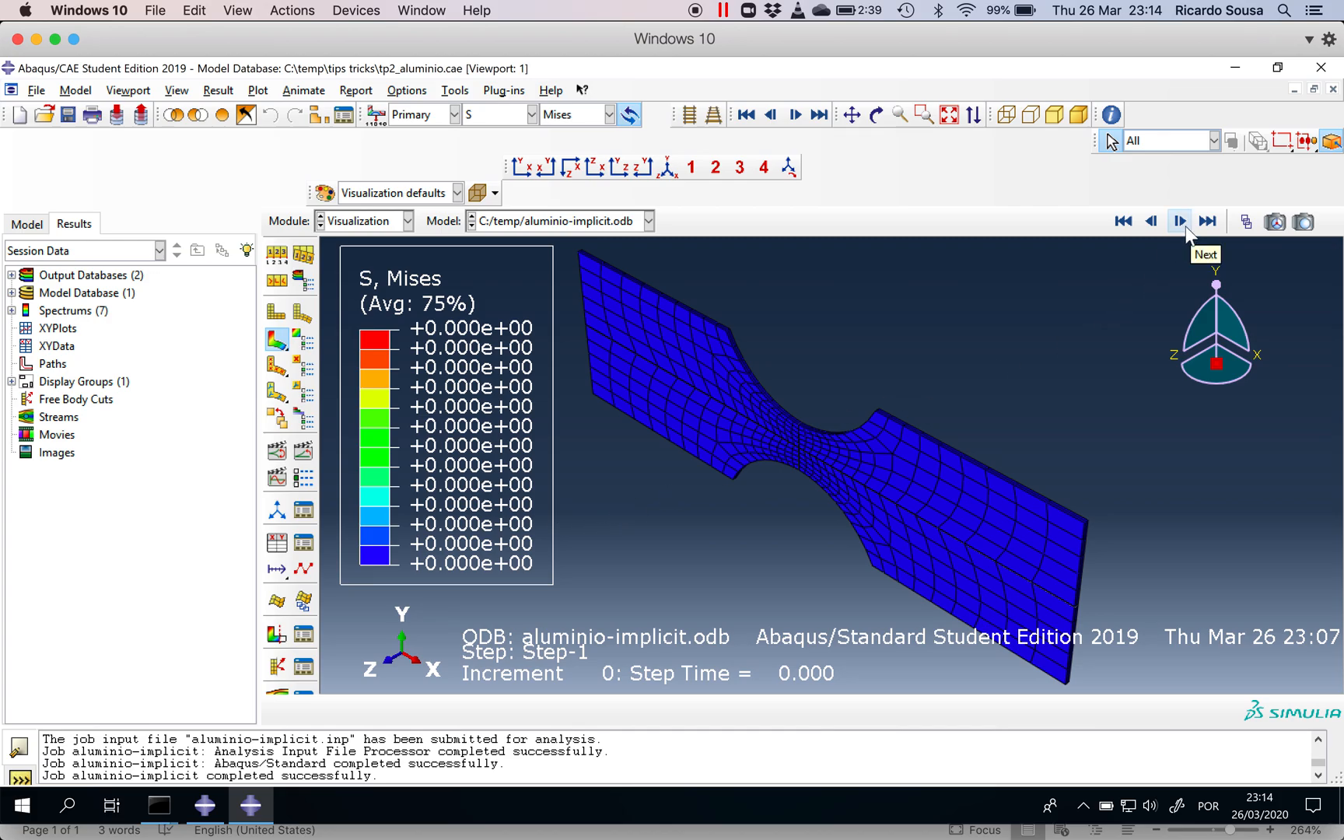
Step: Consult the rupture stress and strain on the Word document's stress-strain chart and return to Abaqus/CAE
key("super+Tab")
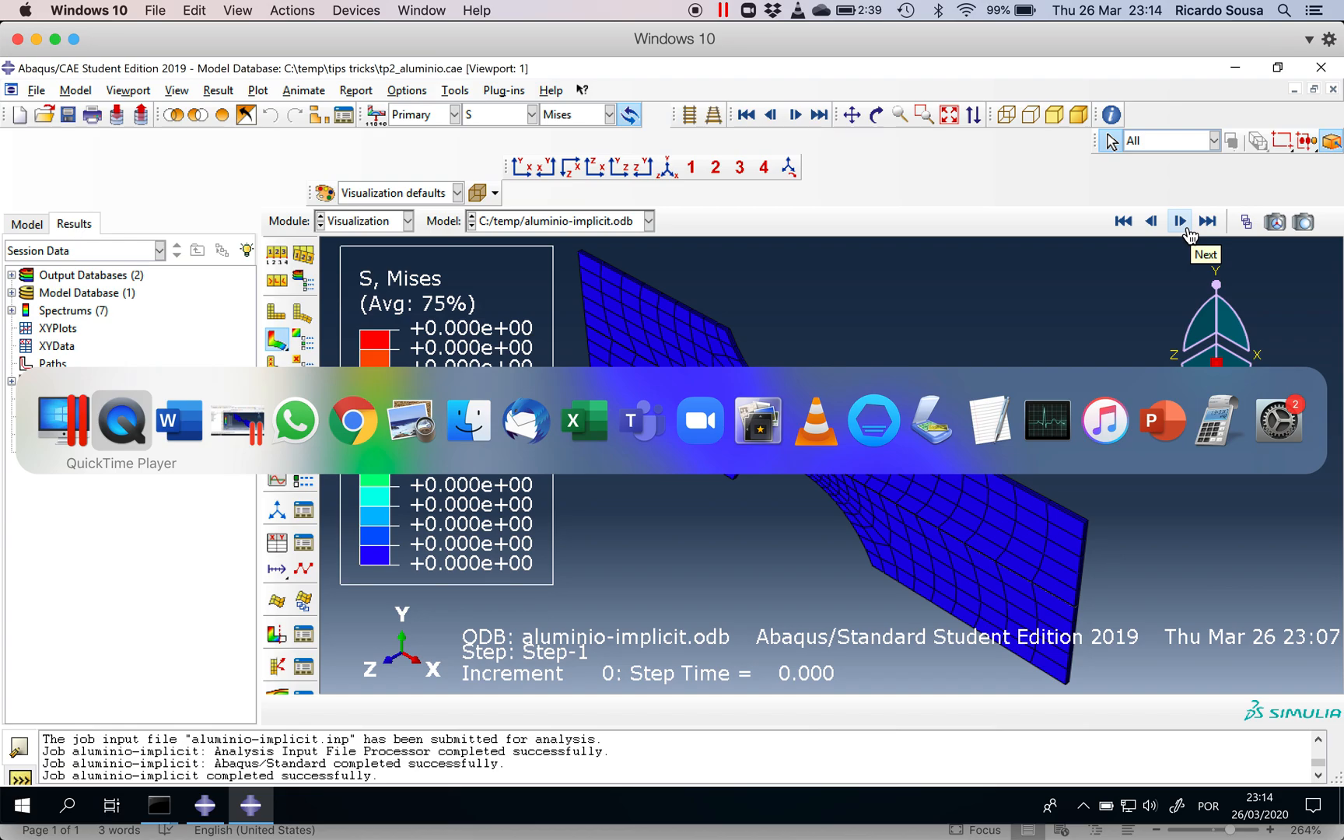
key("super+Tab")
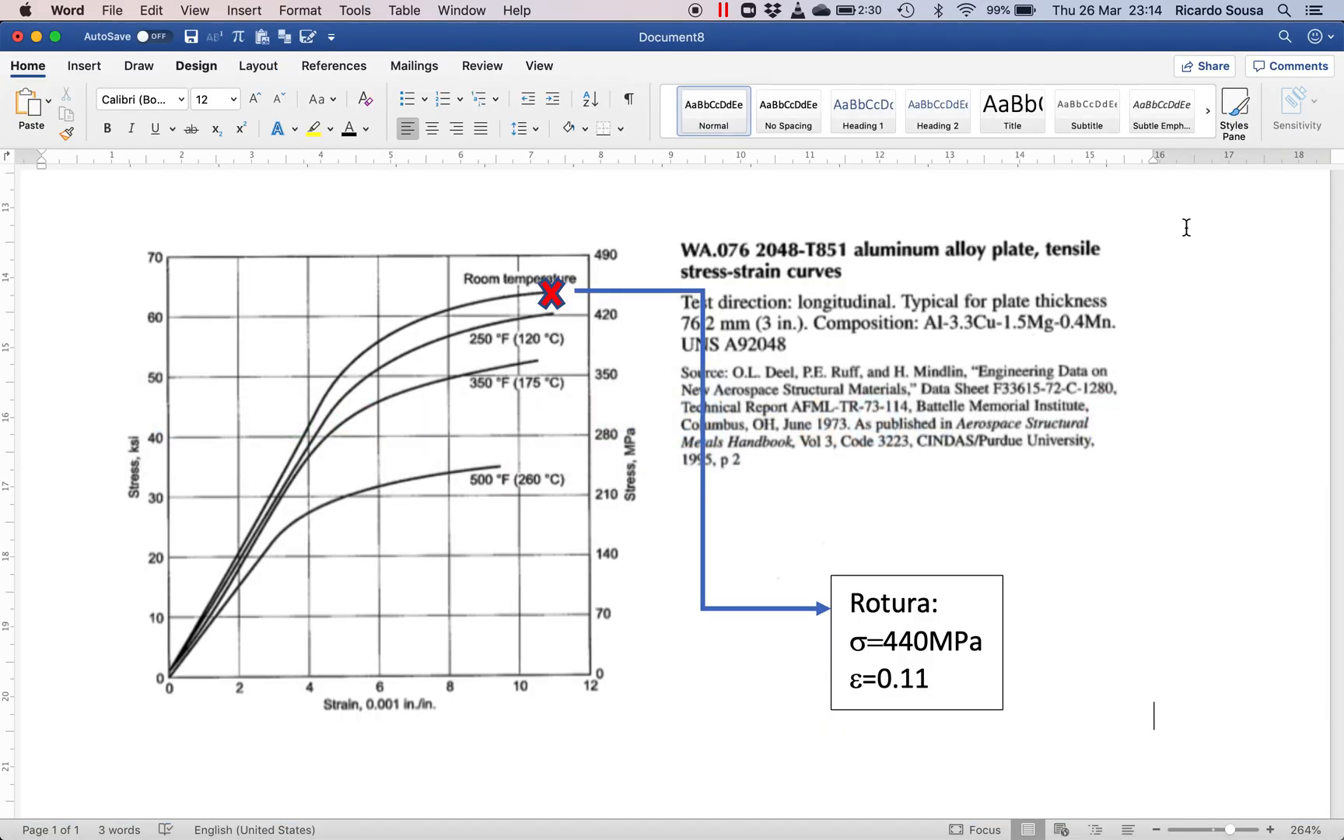
key("super+Tab")
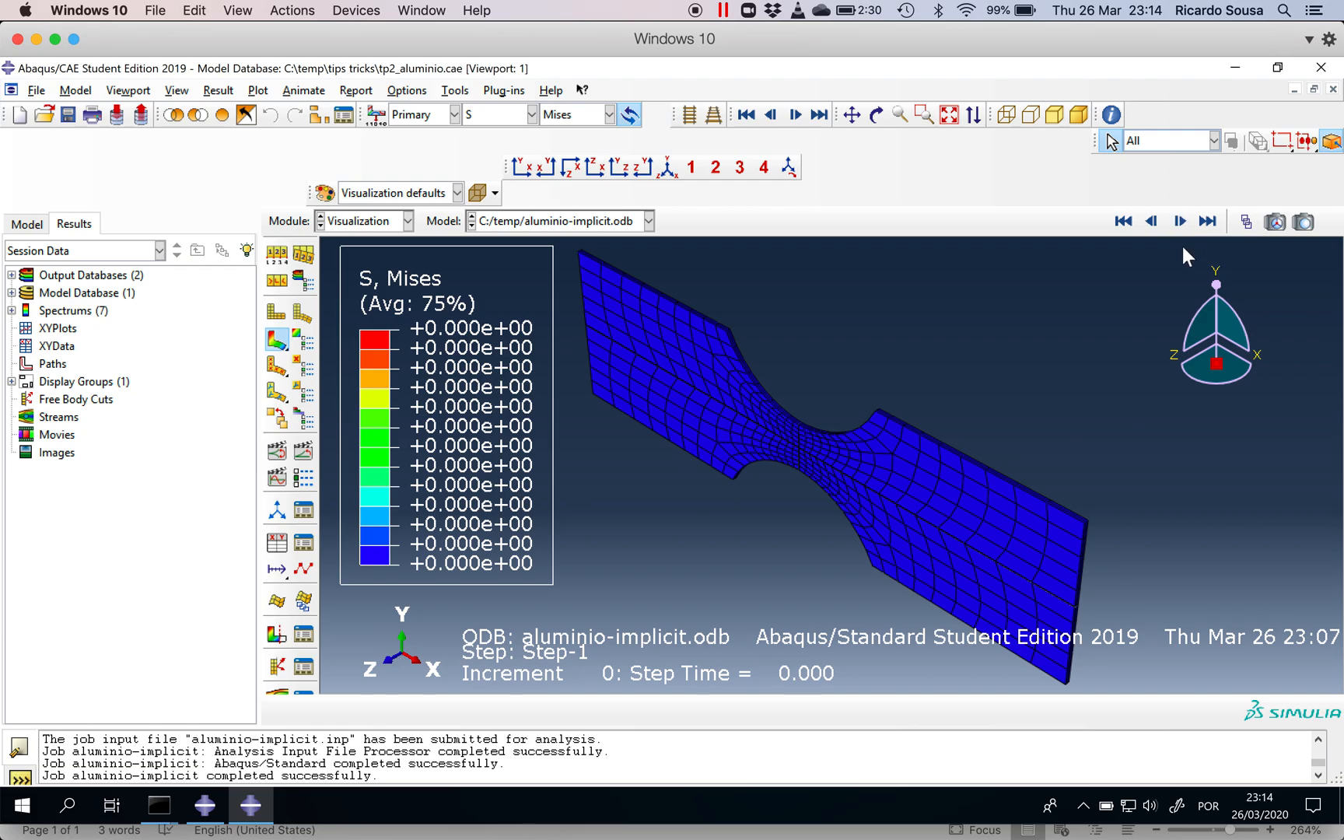
Step: Advance the von Mises stress results to increment 10 and examine the specimen's narrow central region
left_click(1179, 222)
left_click(1179, 221)
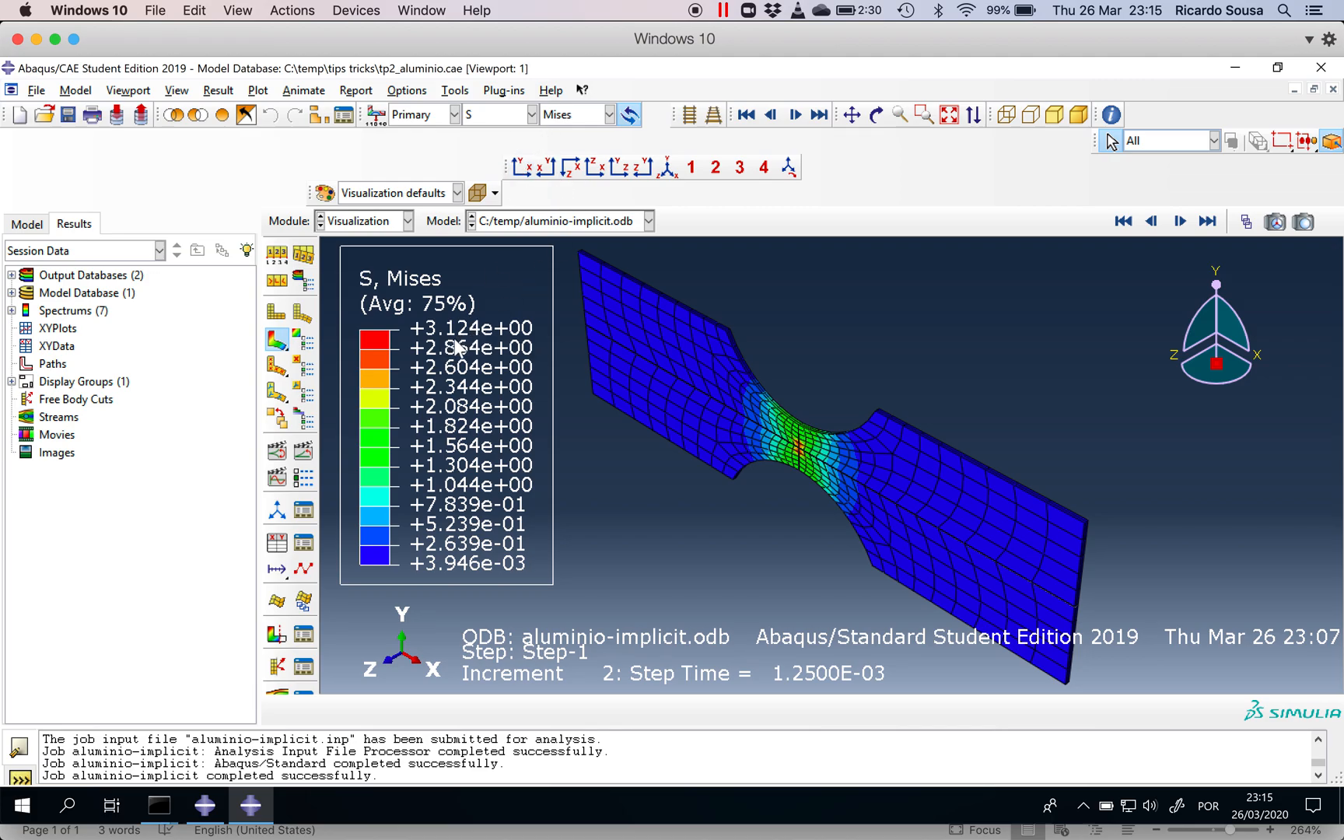
left_click(1180, 222)
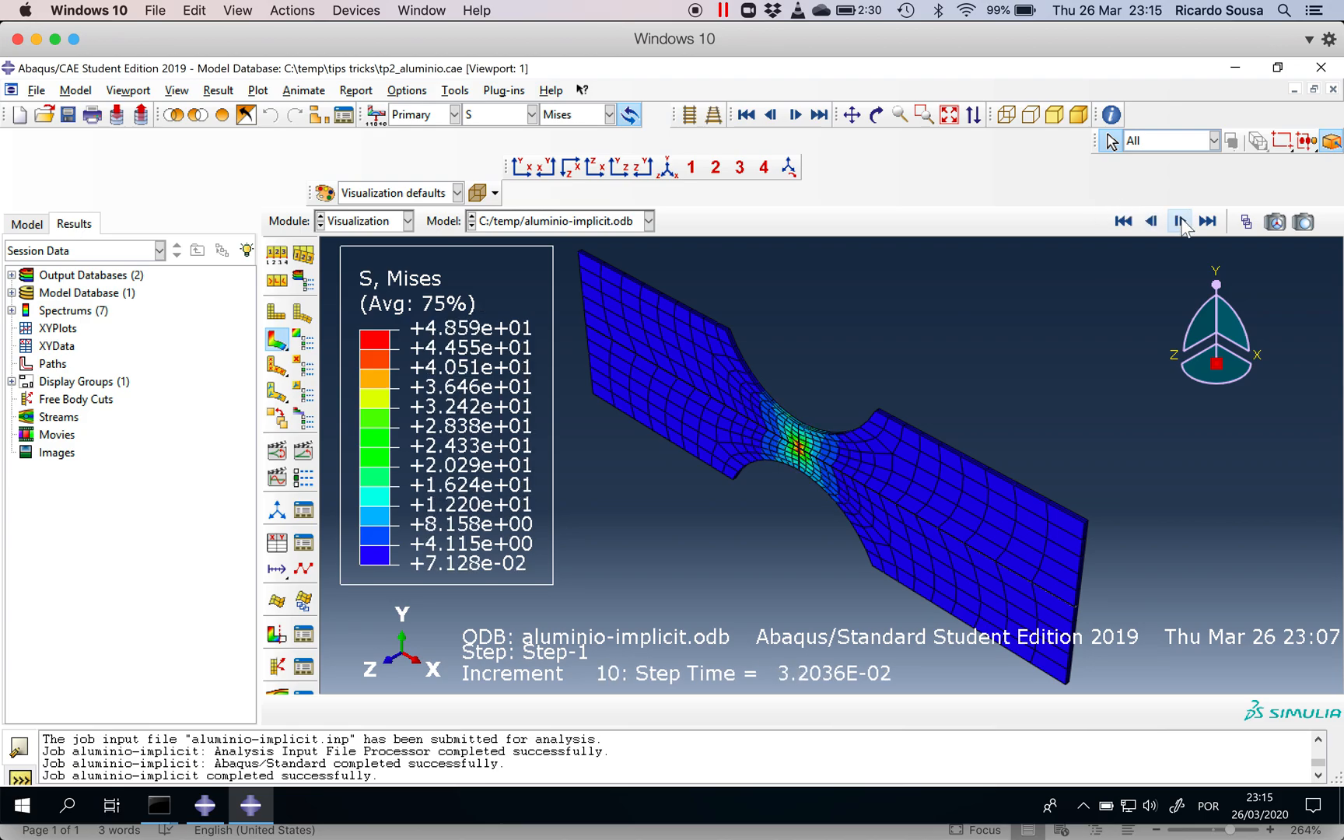
left_click(1180, 222)
left_click(923, 115)
left_click_drag(740, 374, 890, 560)
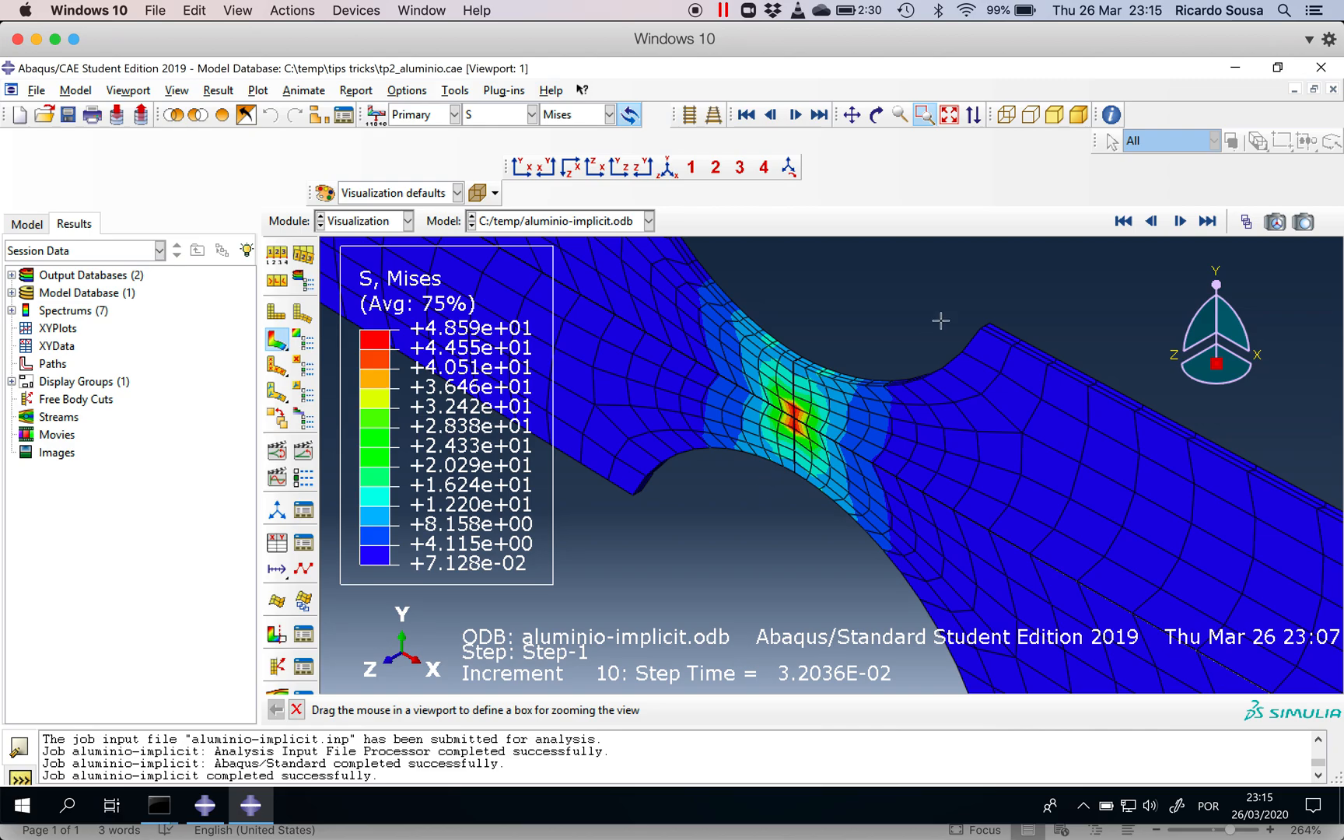
Step: Compare the stress contours and legend limits of increments 9 and 10, and go back to increment 6
left_click(1156, 225)
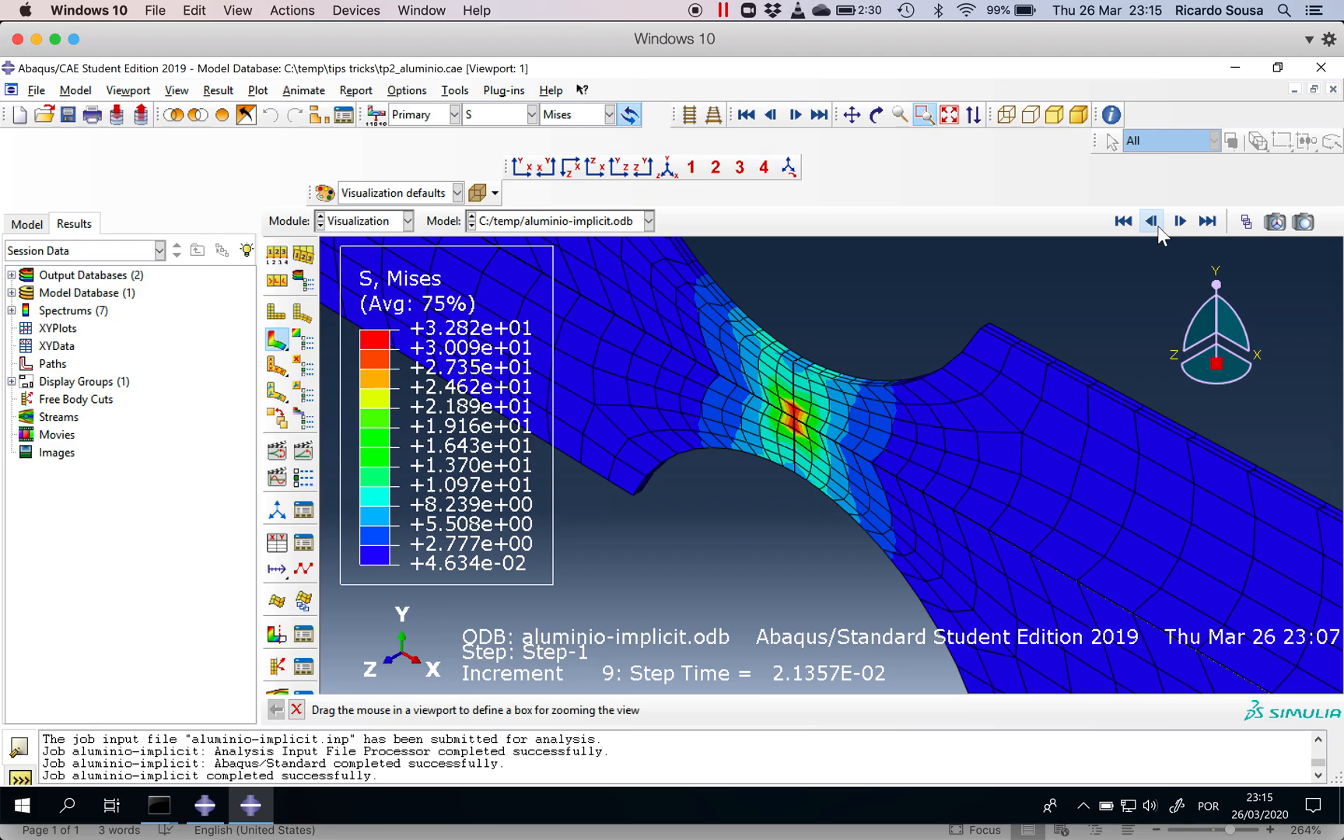
left_click(1179, 223)
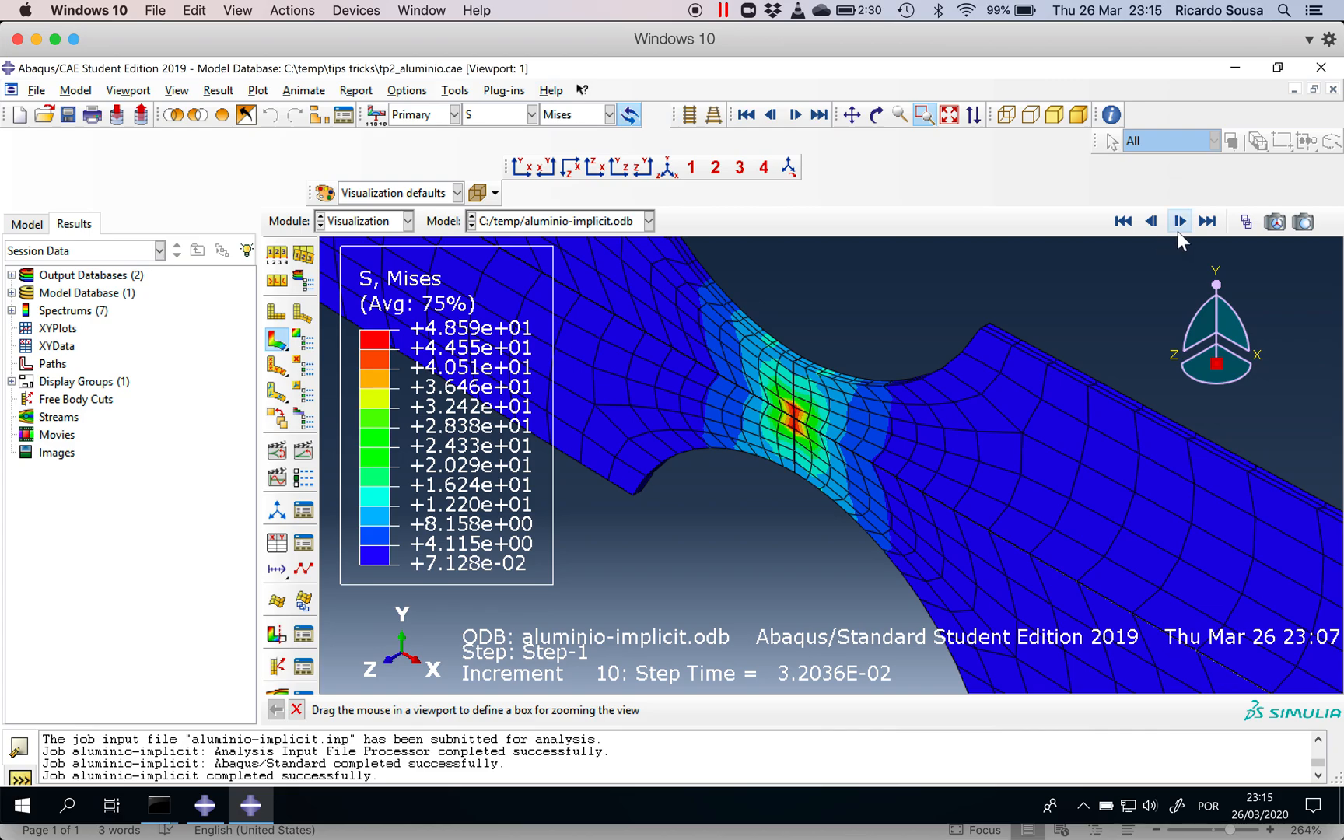
left_click(1152, 226)
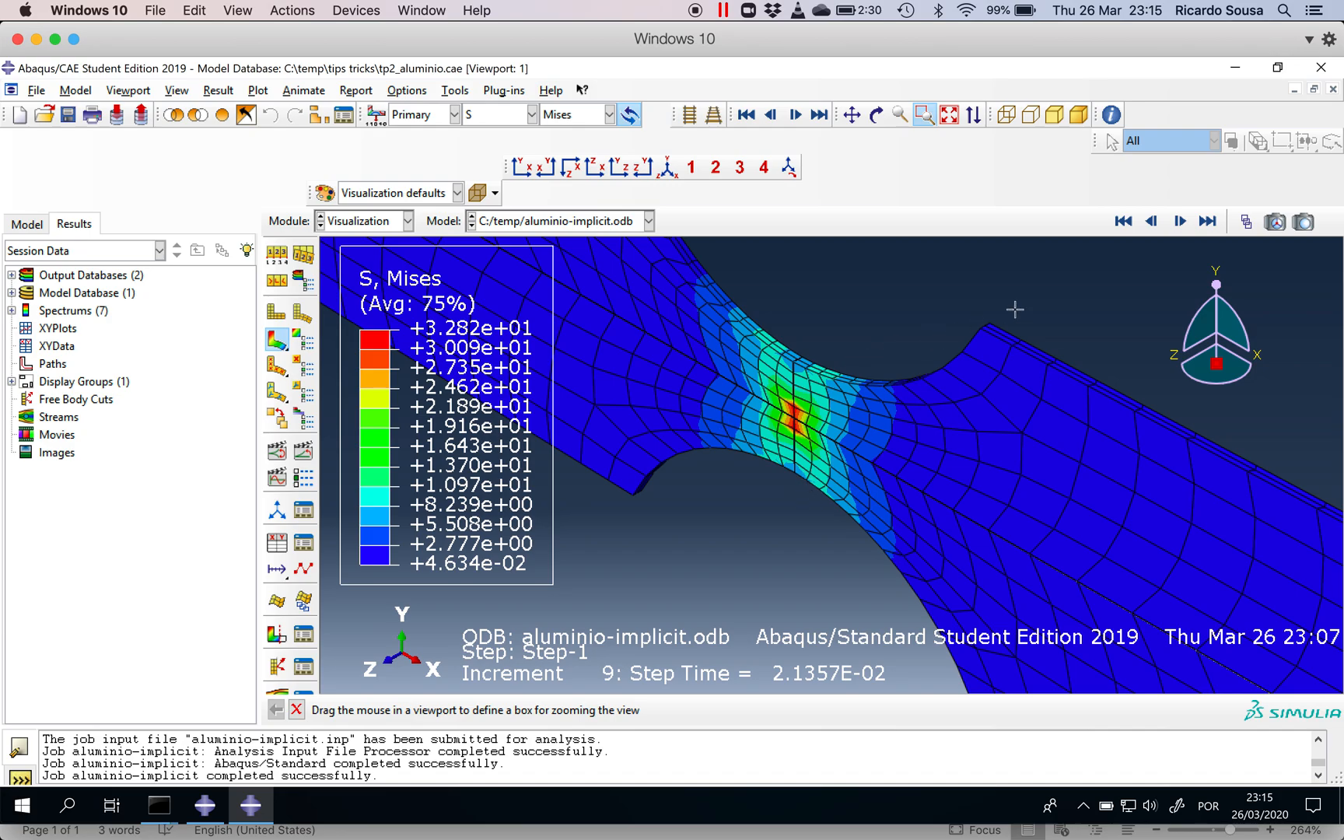
left_click(1152, 221)
left_click(1151, 221)
left_click(1152, 221)
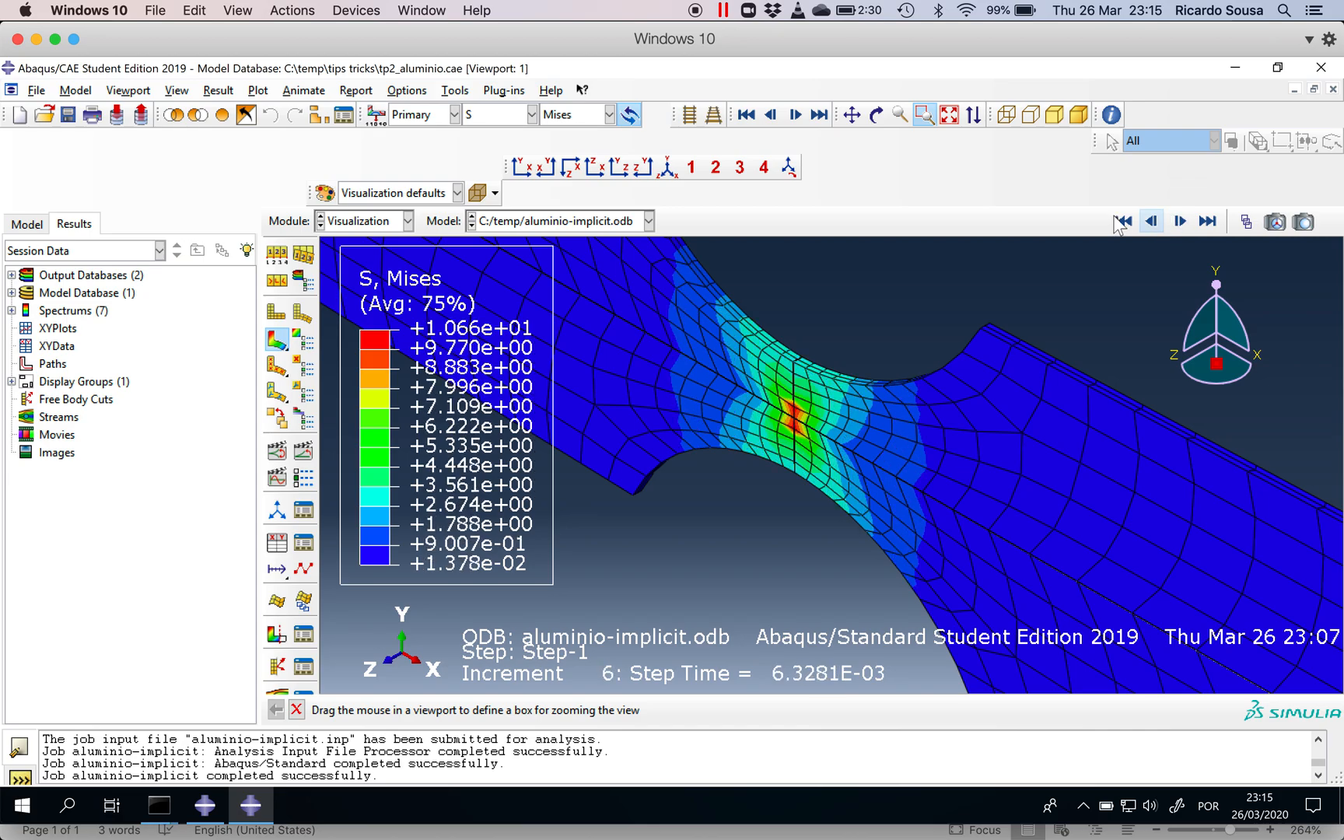
Step: Specify 440 as the maximum contour limit of the von Mises stress plot, keeping the minimum auto-computed
left_click(304, 341)
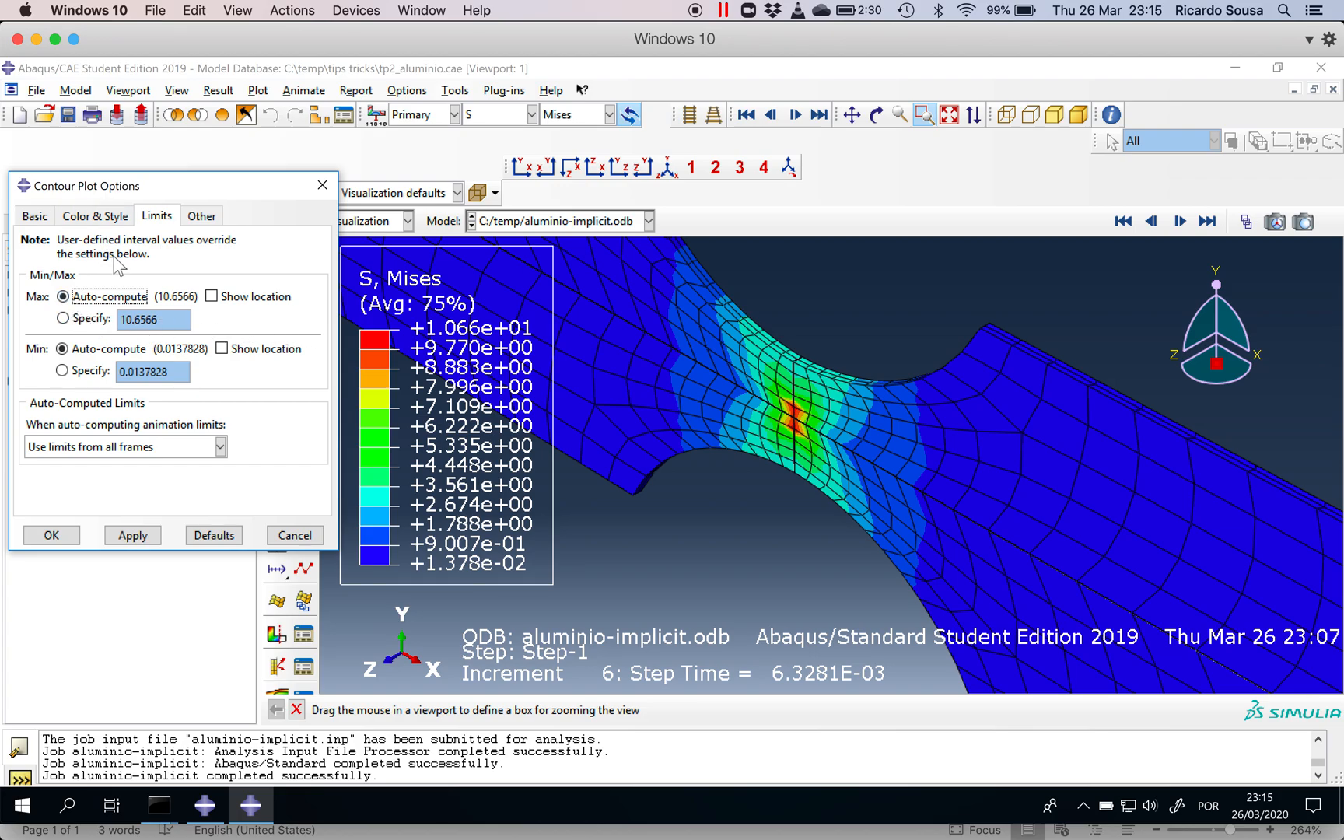
left_click(34, 217)
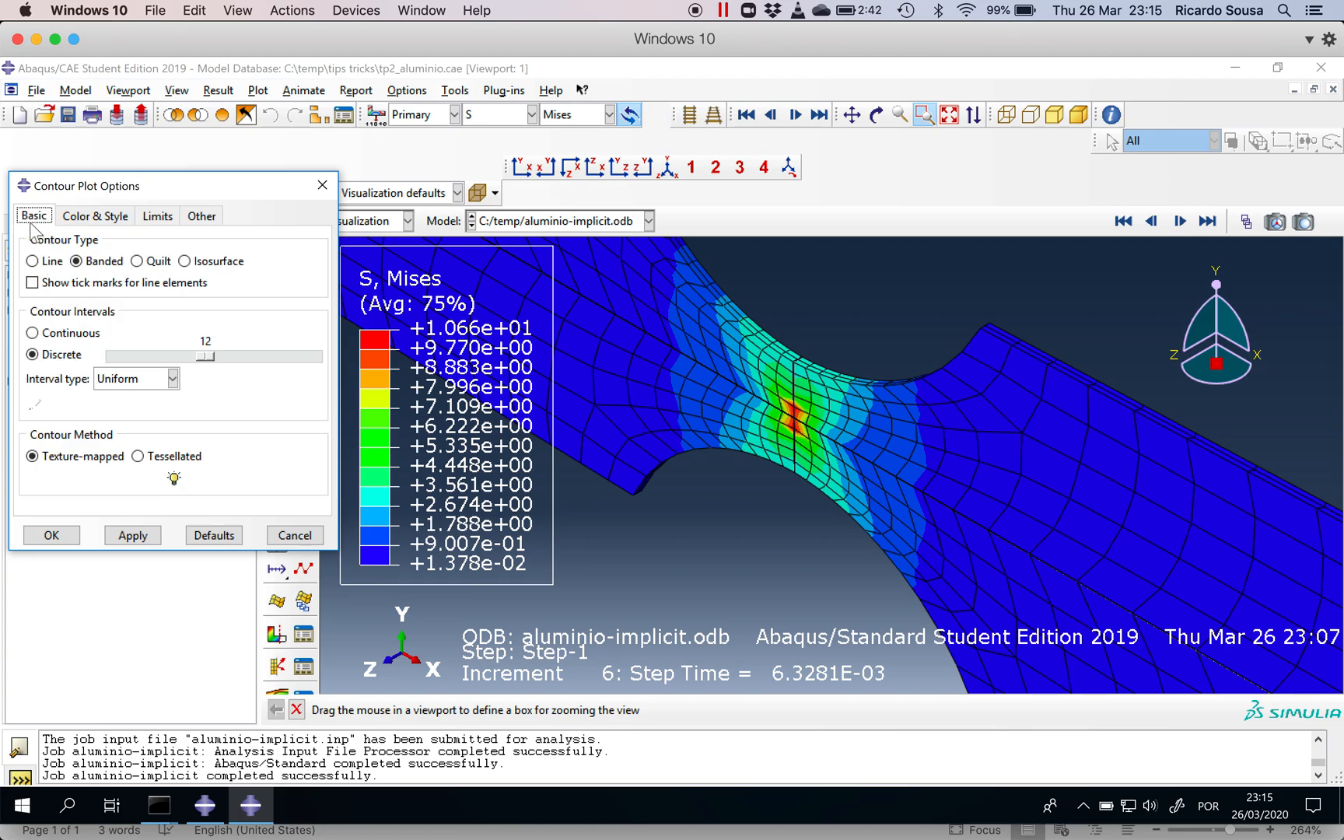
left_click(88, 217)
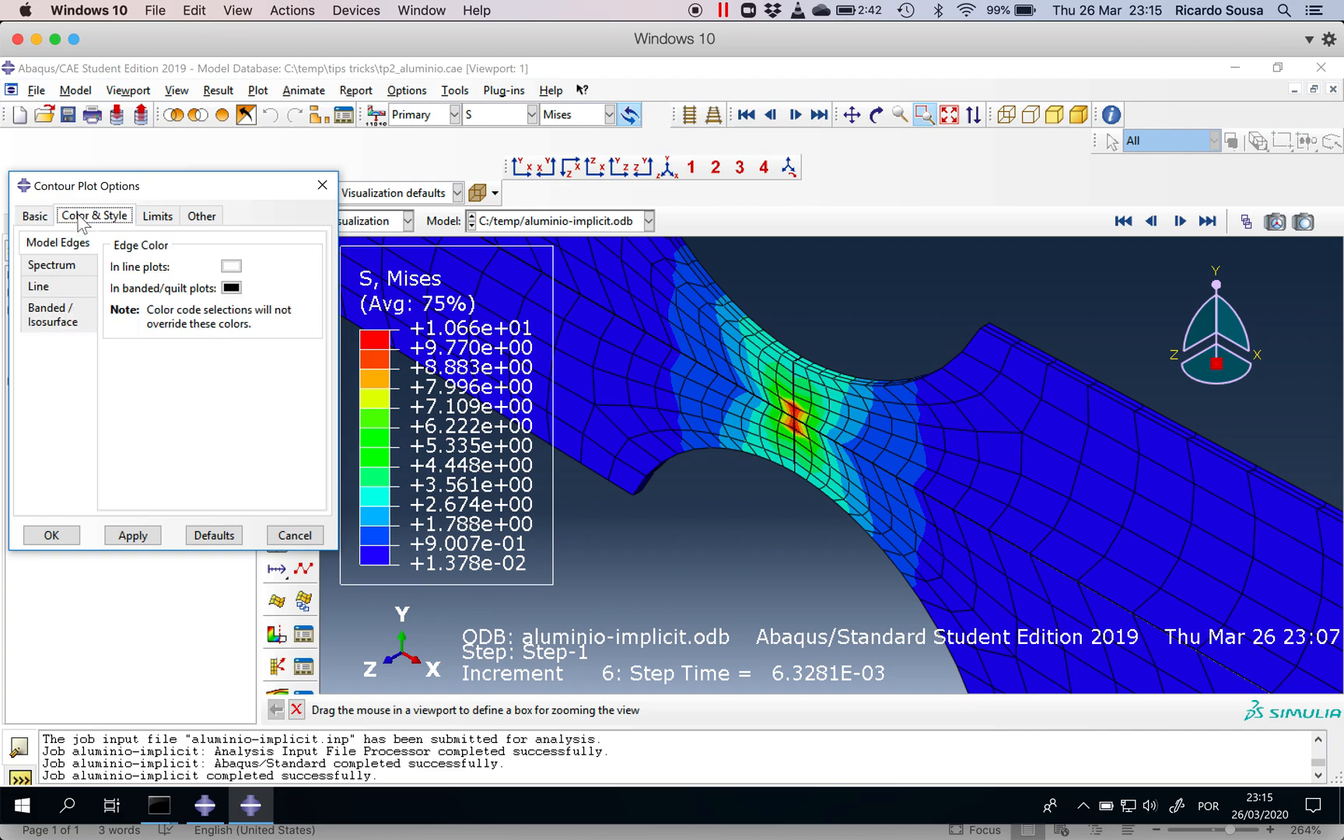
left_click(163, 218)
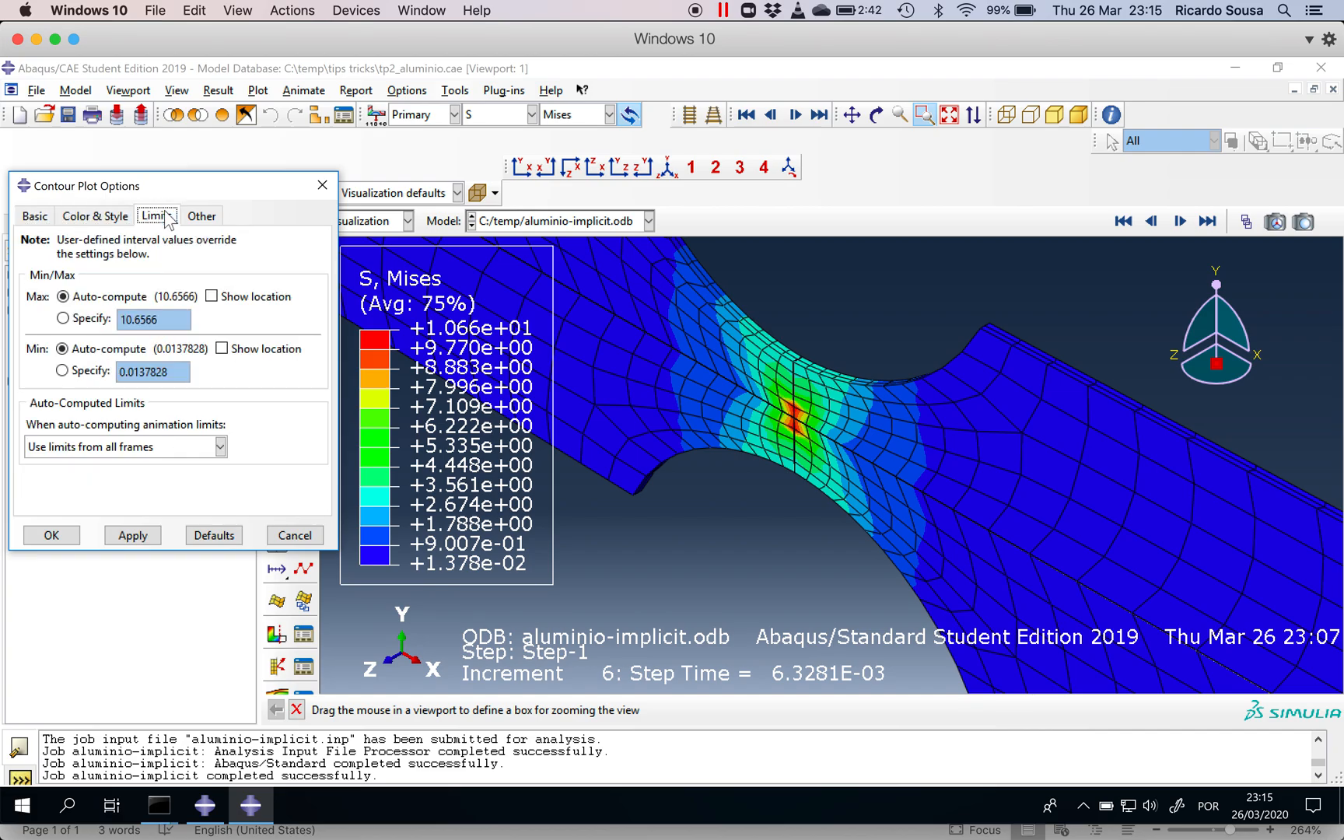
left_click(84, 321)
left_click(159, 319)
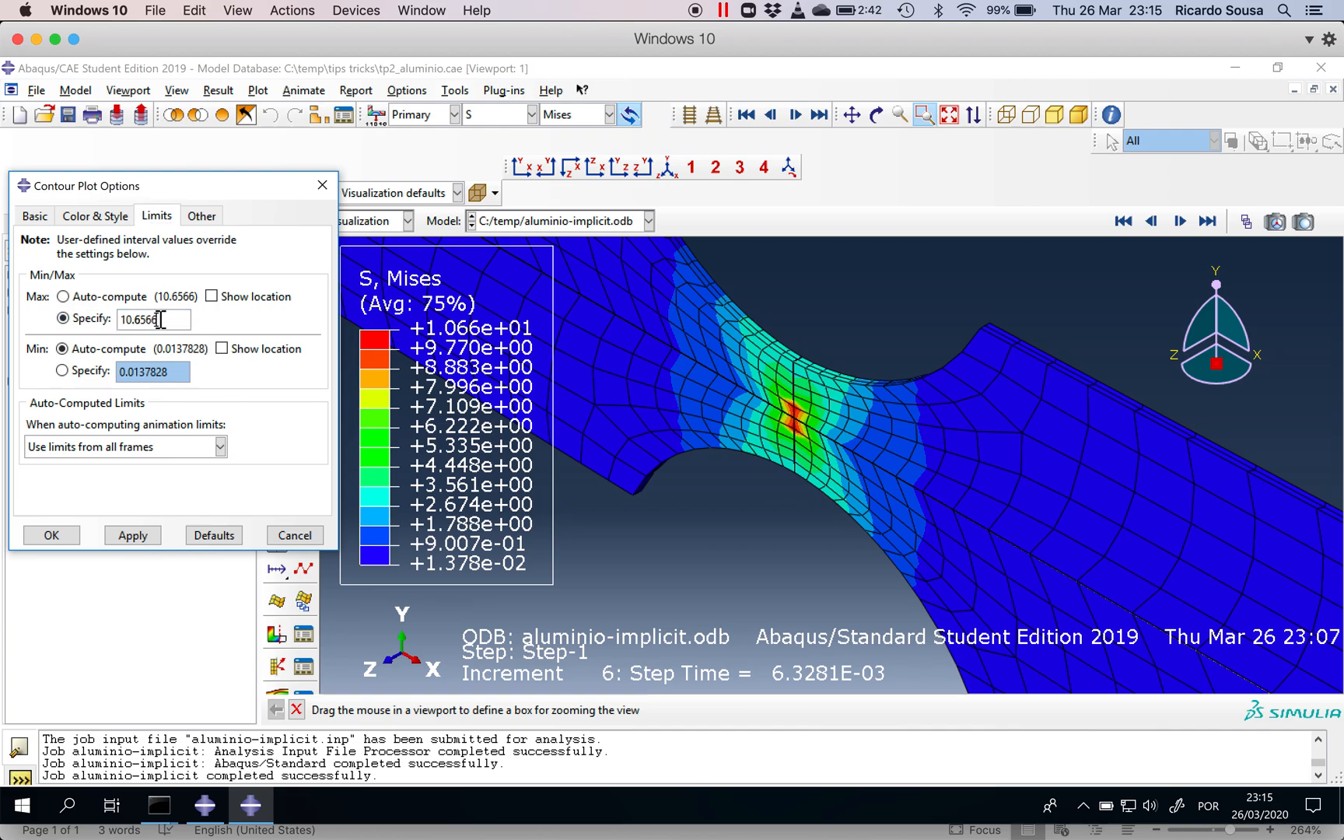
left_click_drag(160, 320, 112, 321)
type("440")
left_click(129, 536)
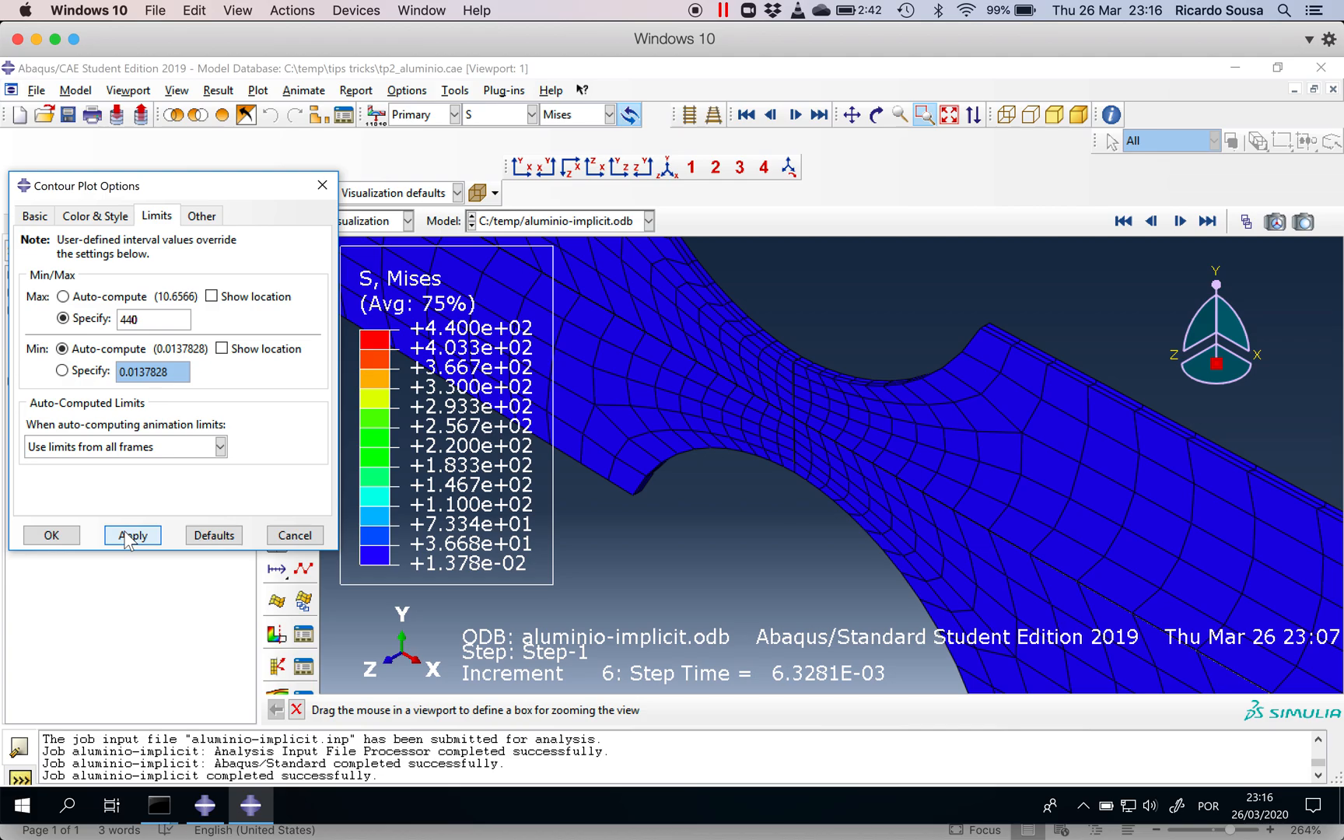
left_click(51, 535)
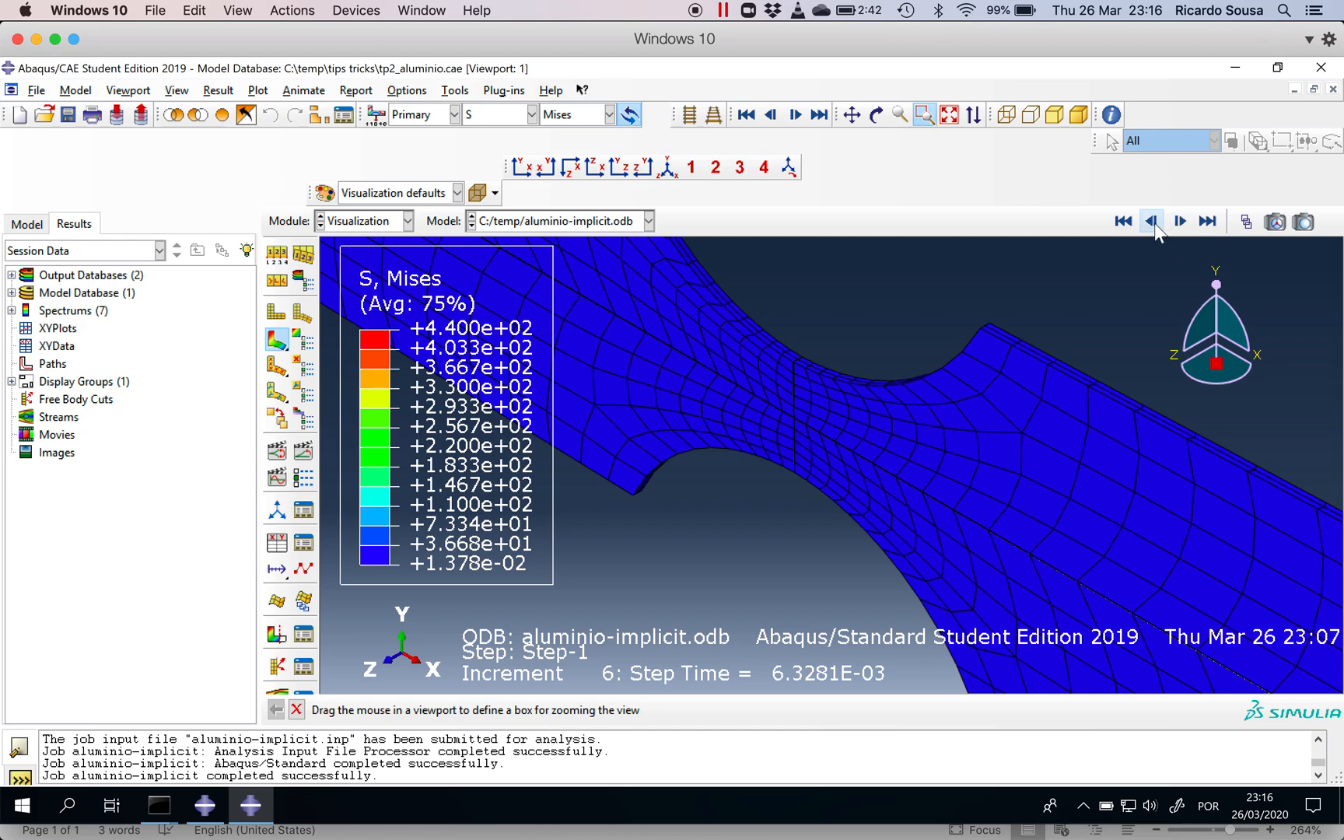
Step: Advance the results from increment 6 to increment 14 to follow the stress growth against the fixed maximum limit
left_click(1182, 221)
left_click(1182, 222)
left_click(1181, 222)
left_click(1181, 221)
left_click(1182, 222)
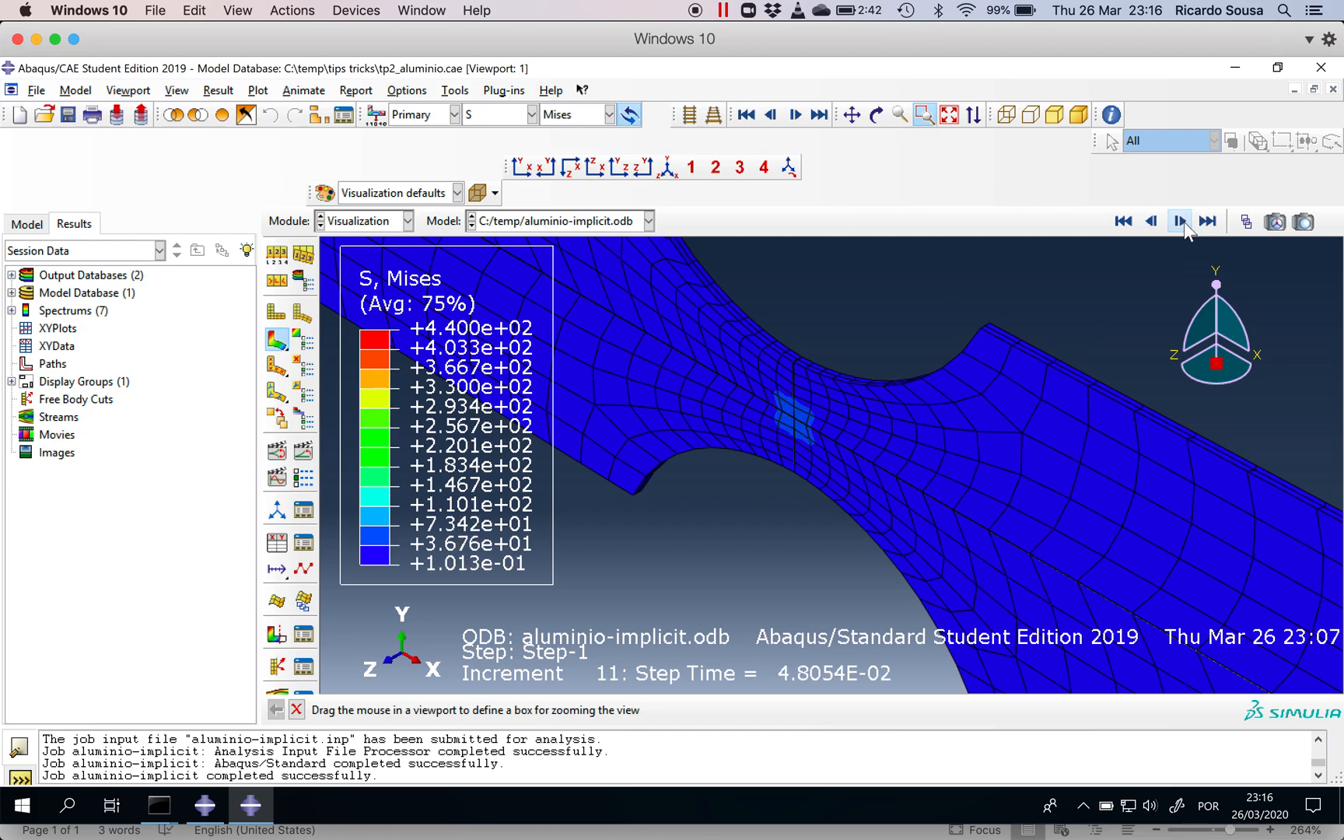
left_click(1181, 221)
left_click(1181, 221)
left_click(1183, 222)
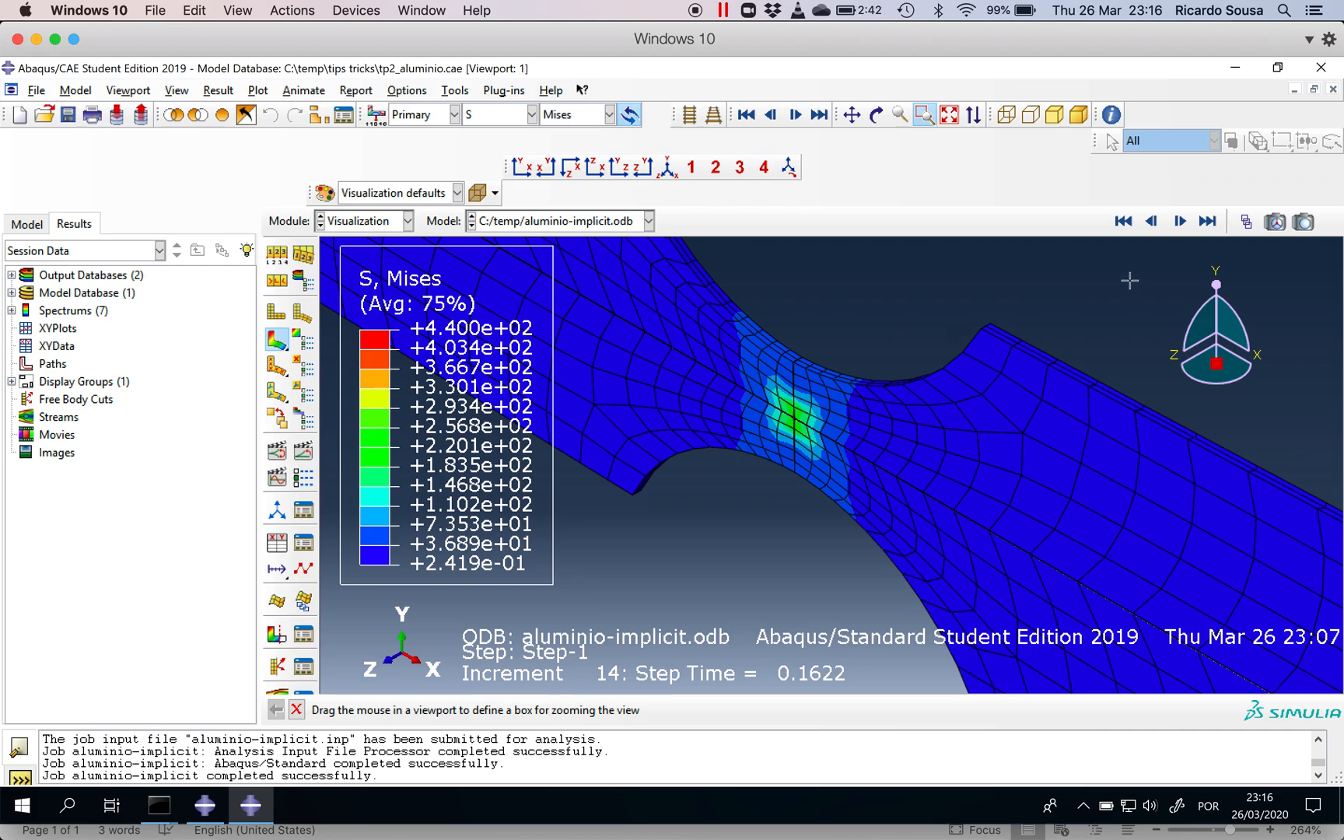
Step: Advance the von Mises results from increment 14 to increment 20 and examine where the stress exceeds the 440 limit
left_click(1181, 222)
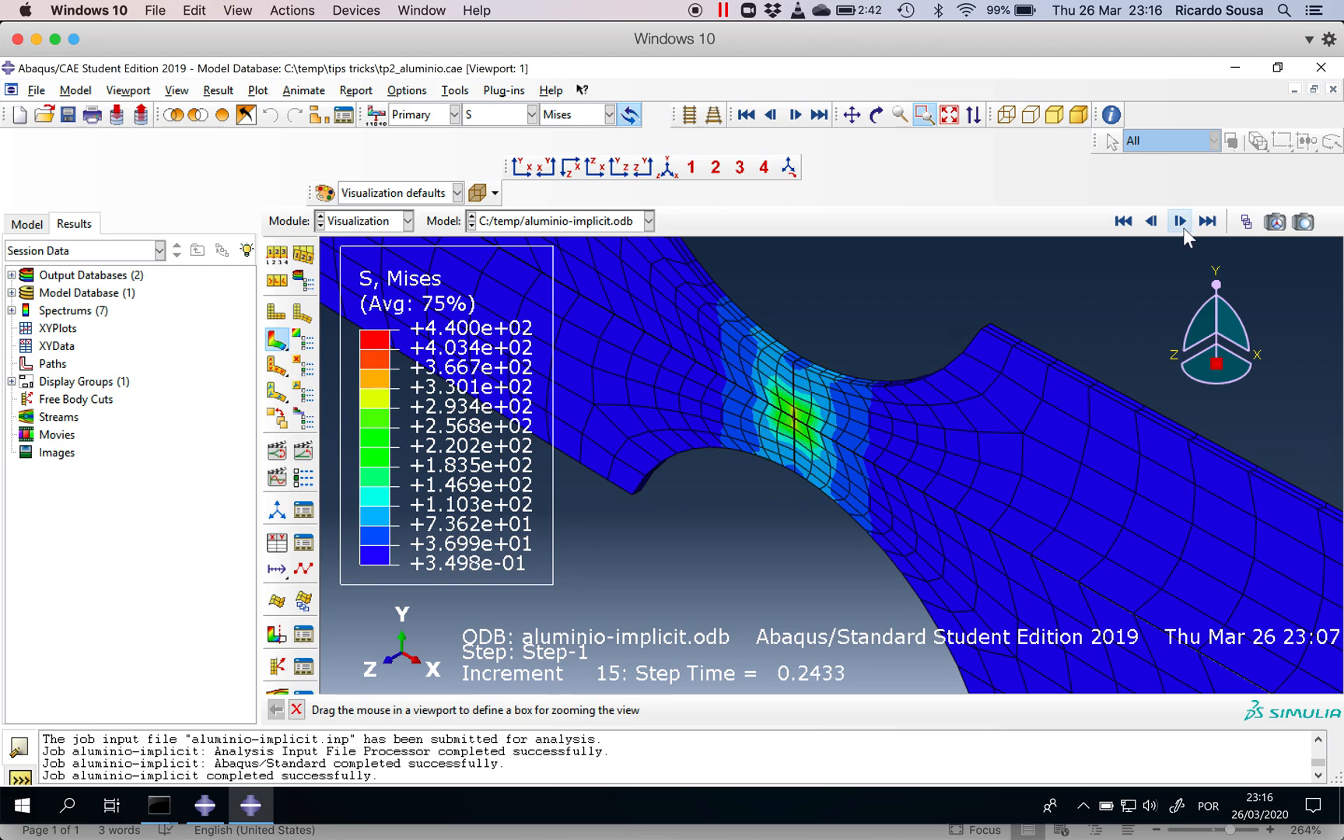
left_click(1180, 222)
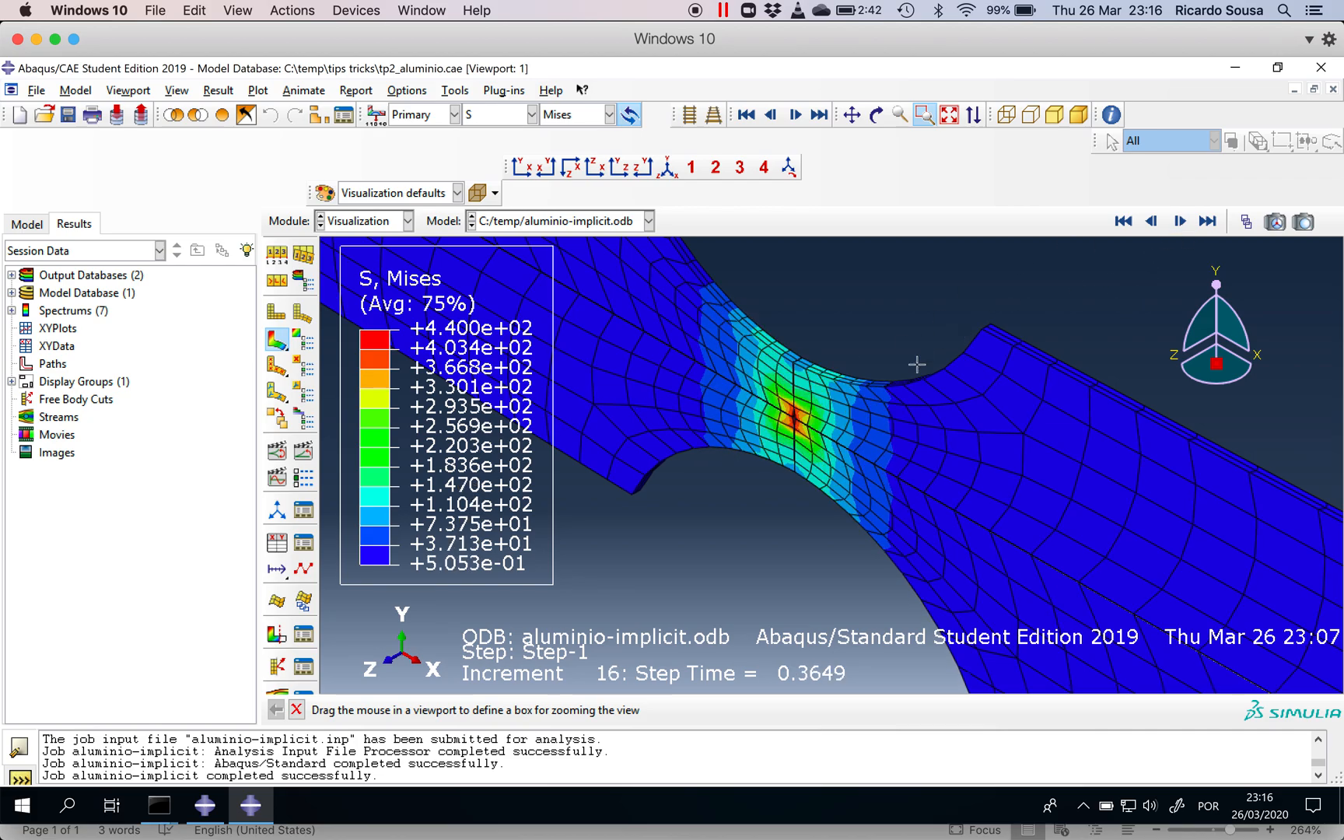
left_click(1180, 223)
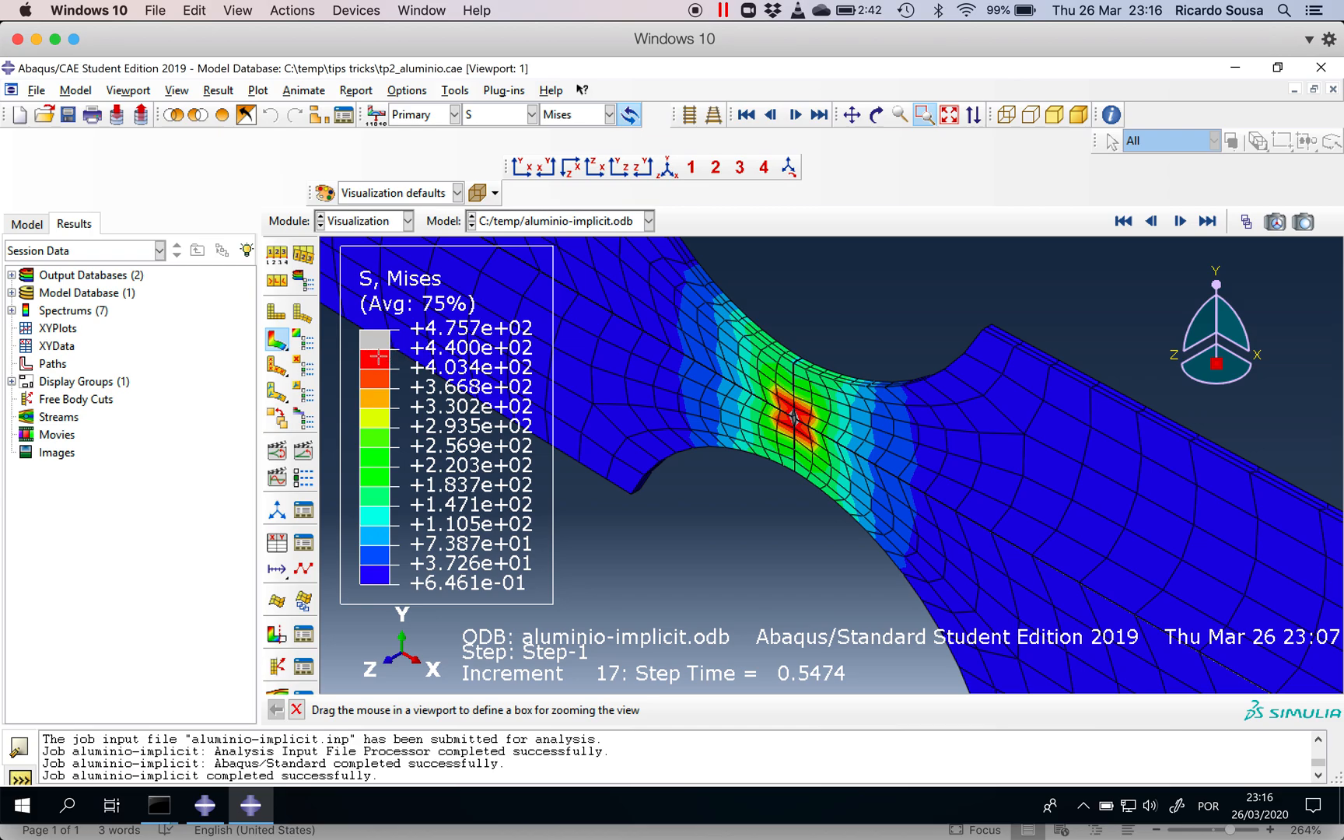
left_click(1180, 223)
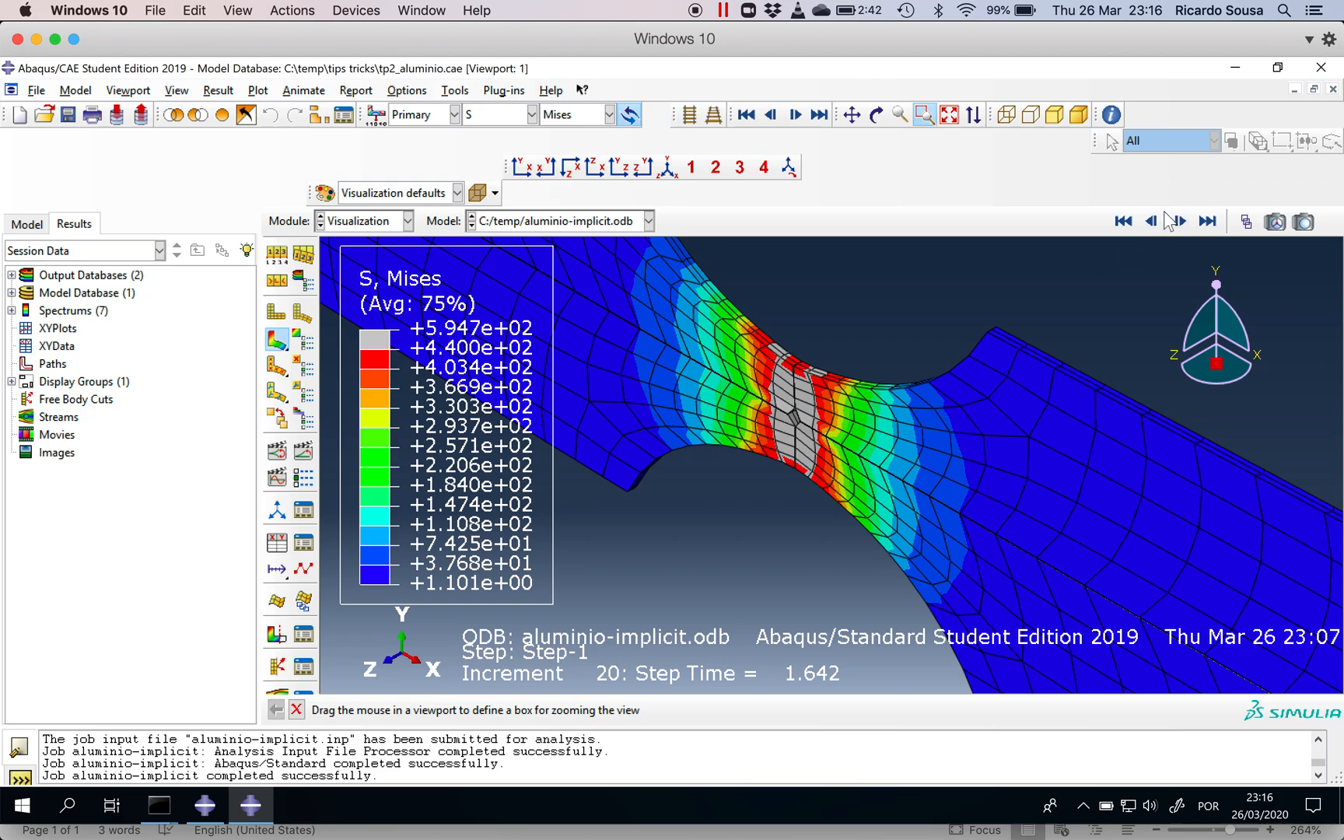
Step: Go back through the stress contours from increment 20 to increment 14, comparing the narrow central region
left_click(1152, 221)
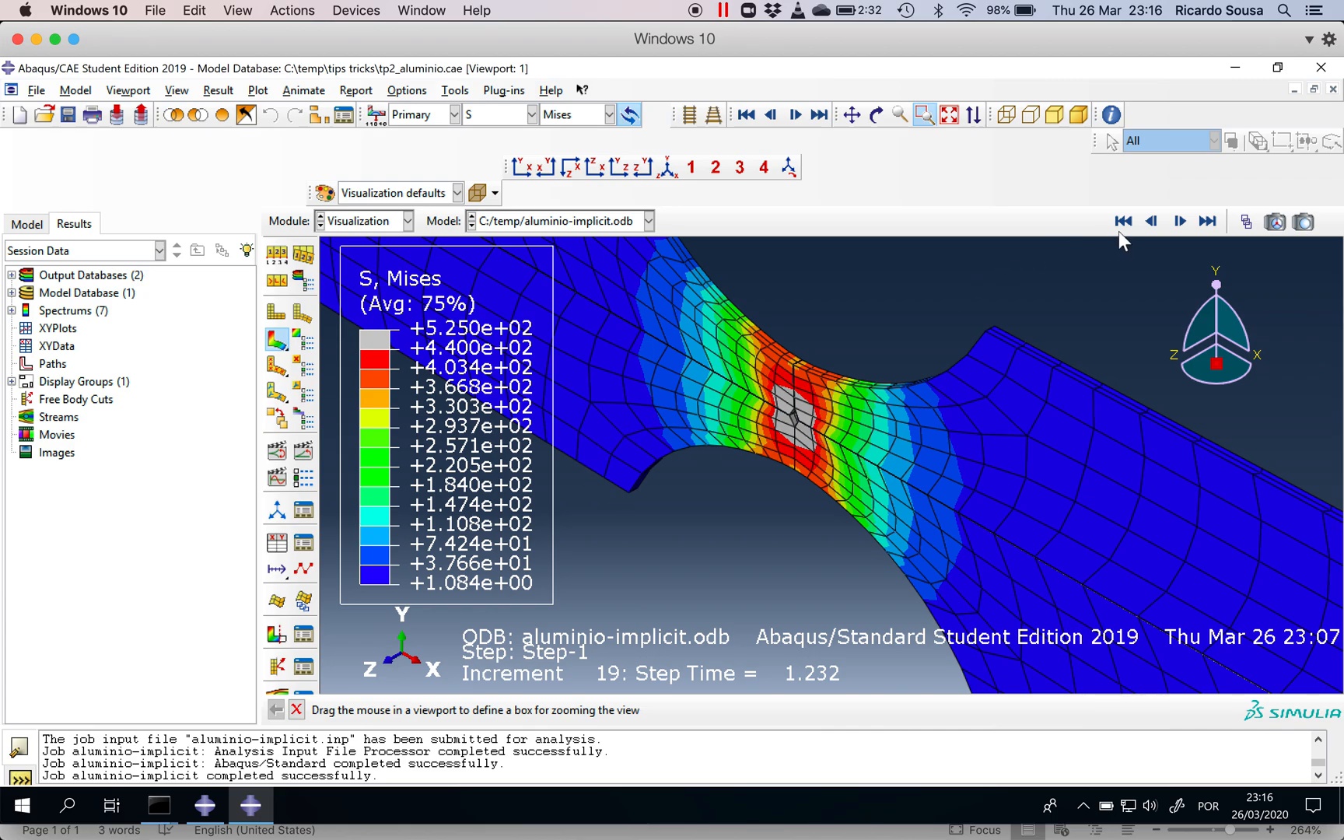
left_click(1151, 221)
left_click(1151, 221)
left_click(1151, 221)
left_click(1151, 221)
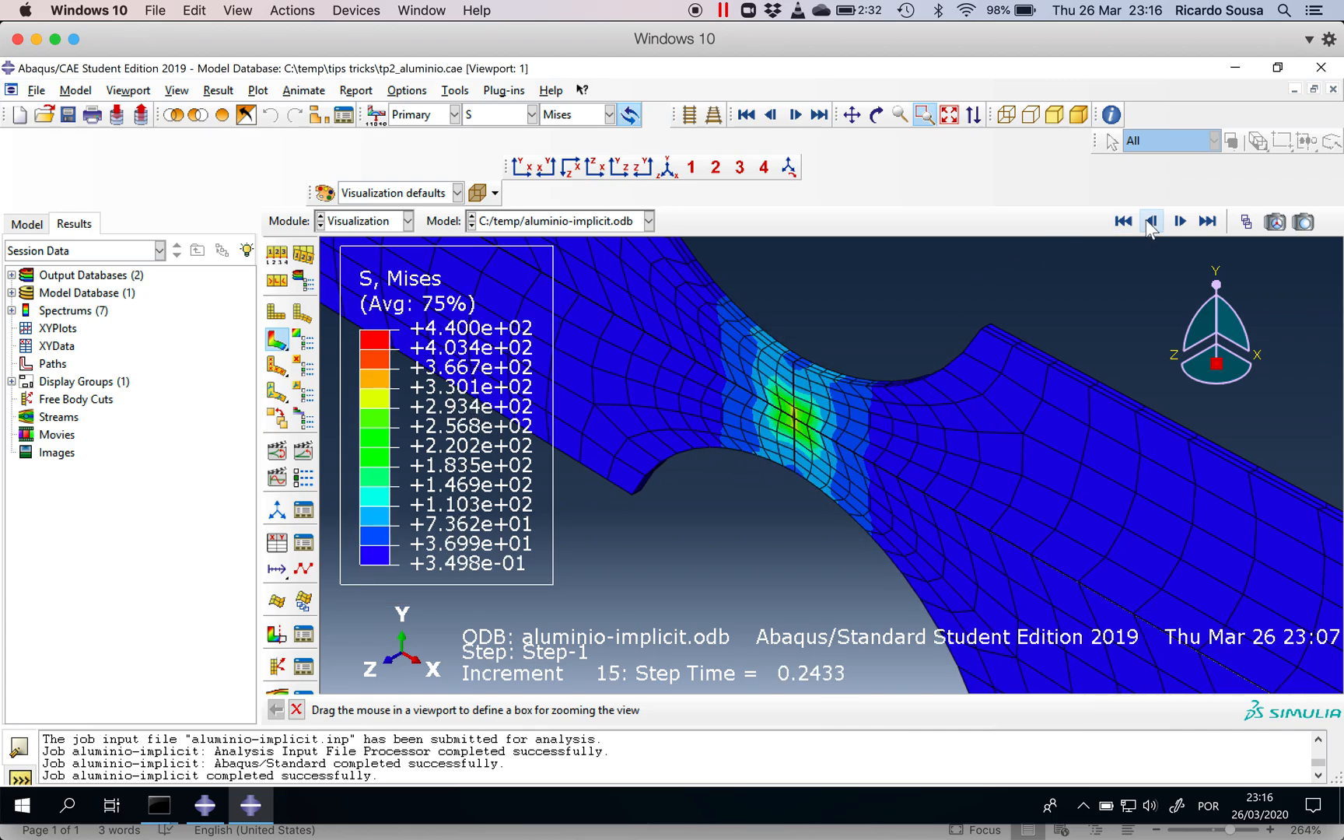
left_click(1151, 221)
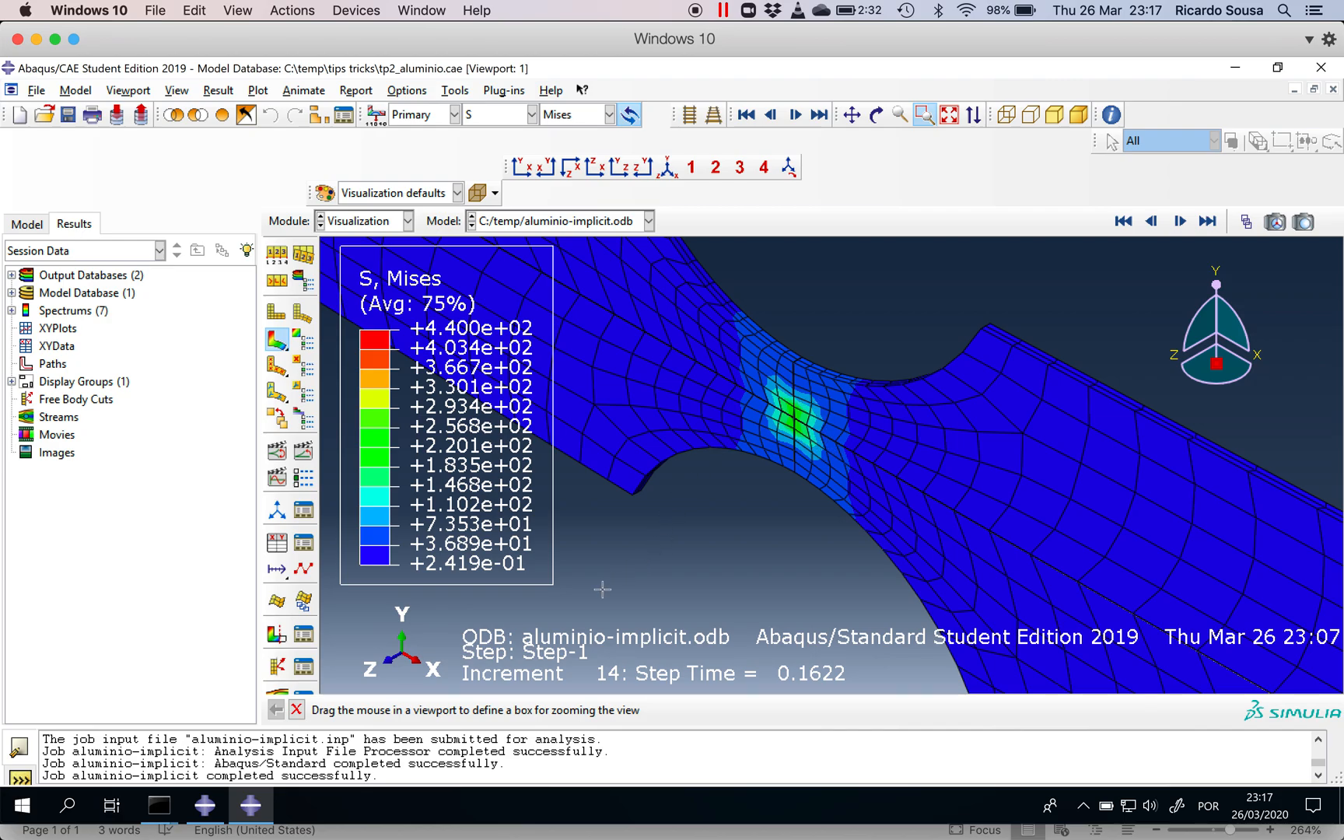
Step: Start creating XY data from ODB field output at the Integration Point position and include the Mises stress variable
left_click(277, 544)
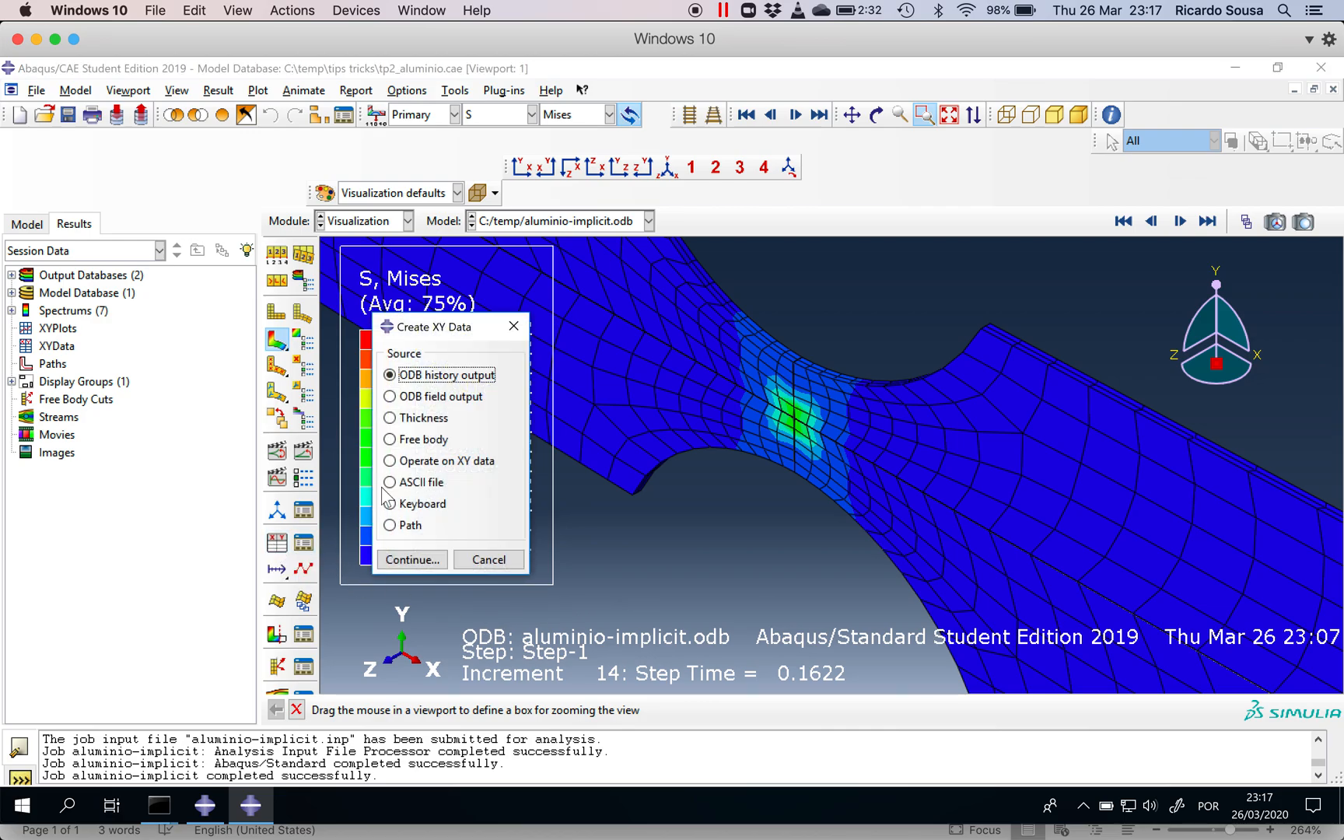
left_click(409, 399)
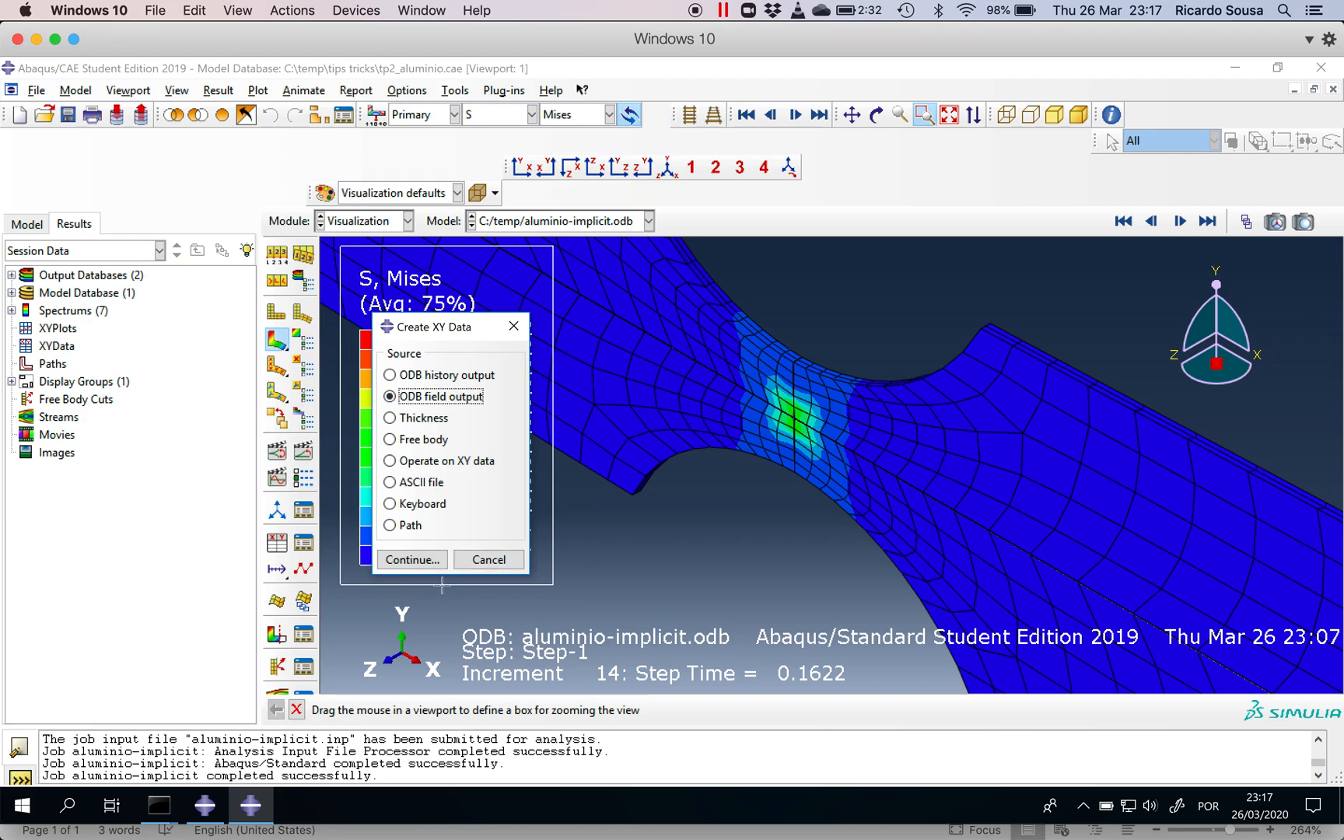
left_click(420, 559)
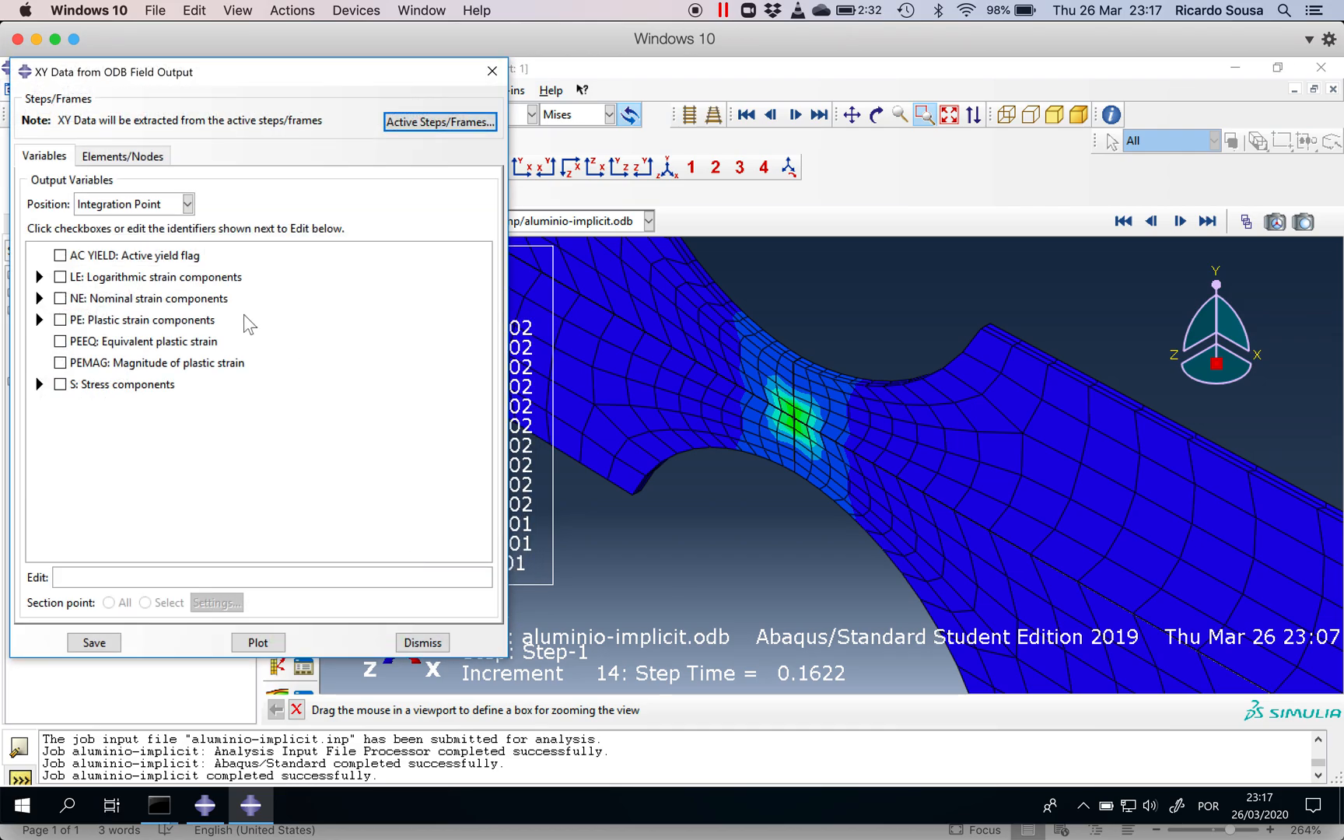
left_click(122, 205)
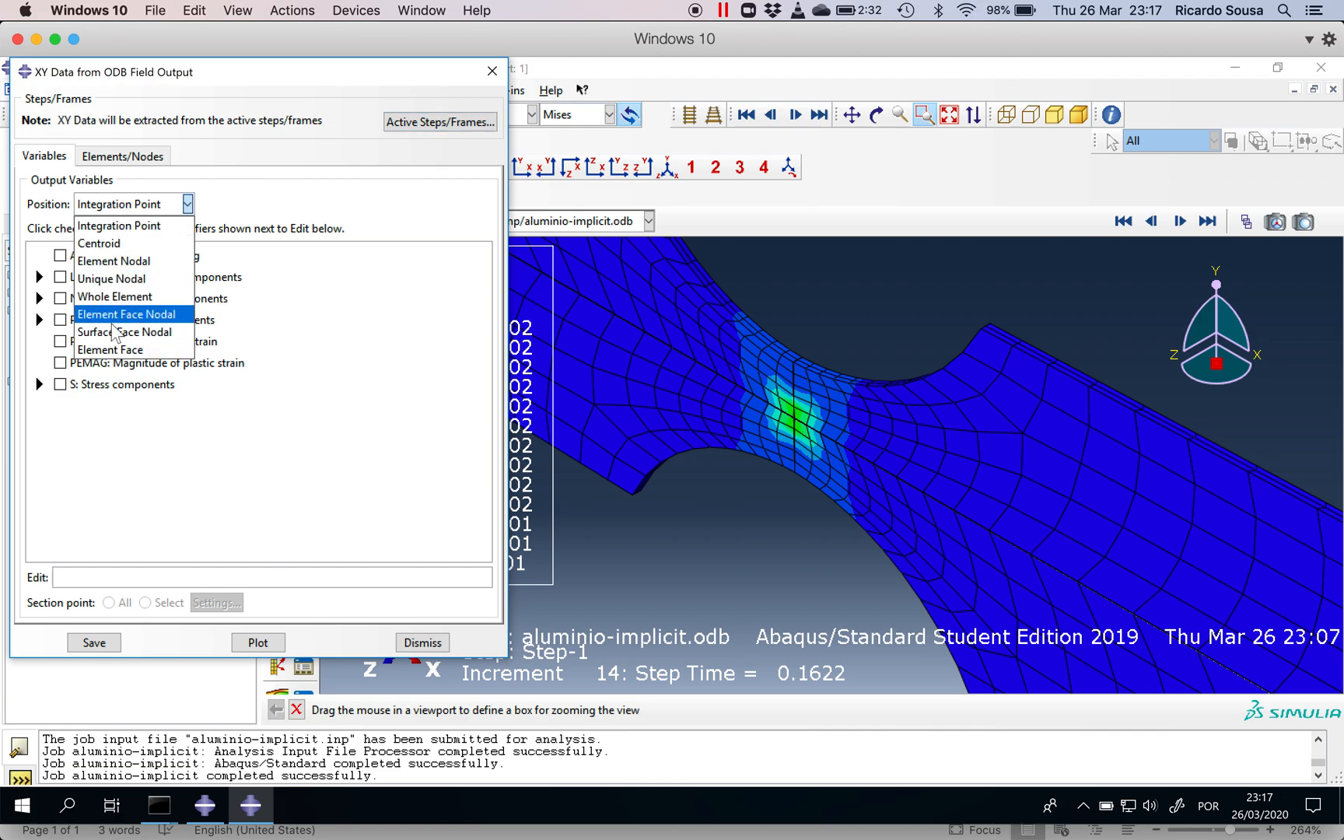
left_click(115, 226)
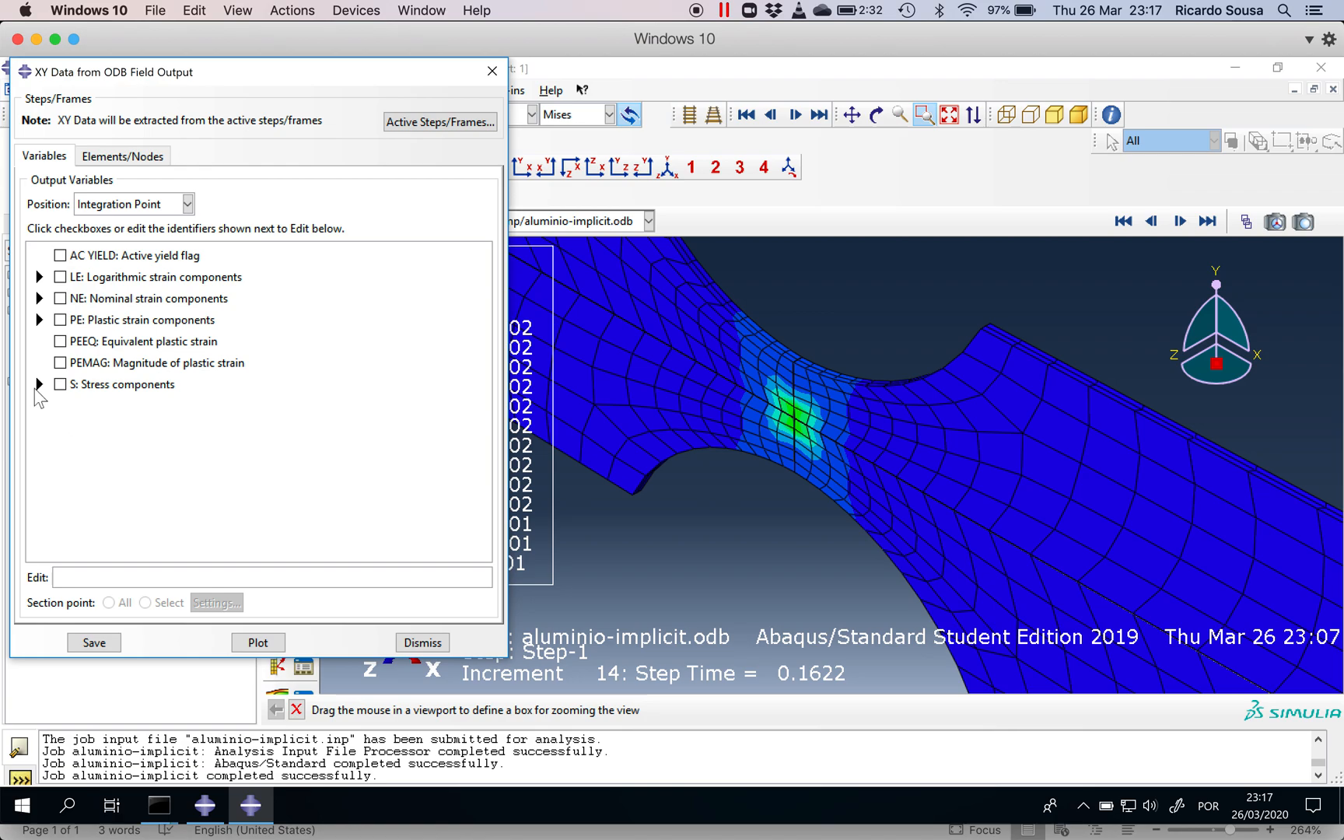
left_click(37, 385)
left_click(80, 402)
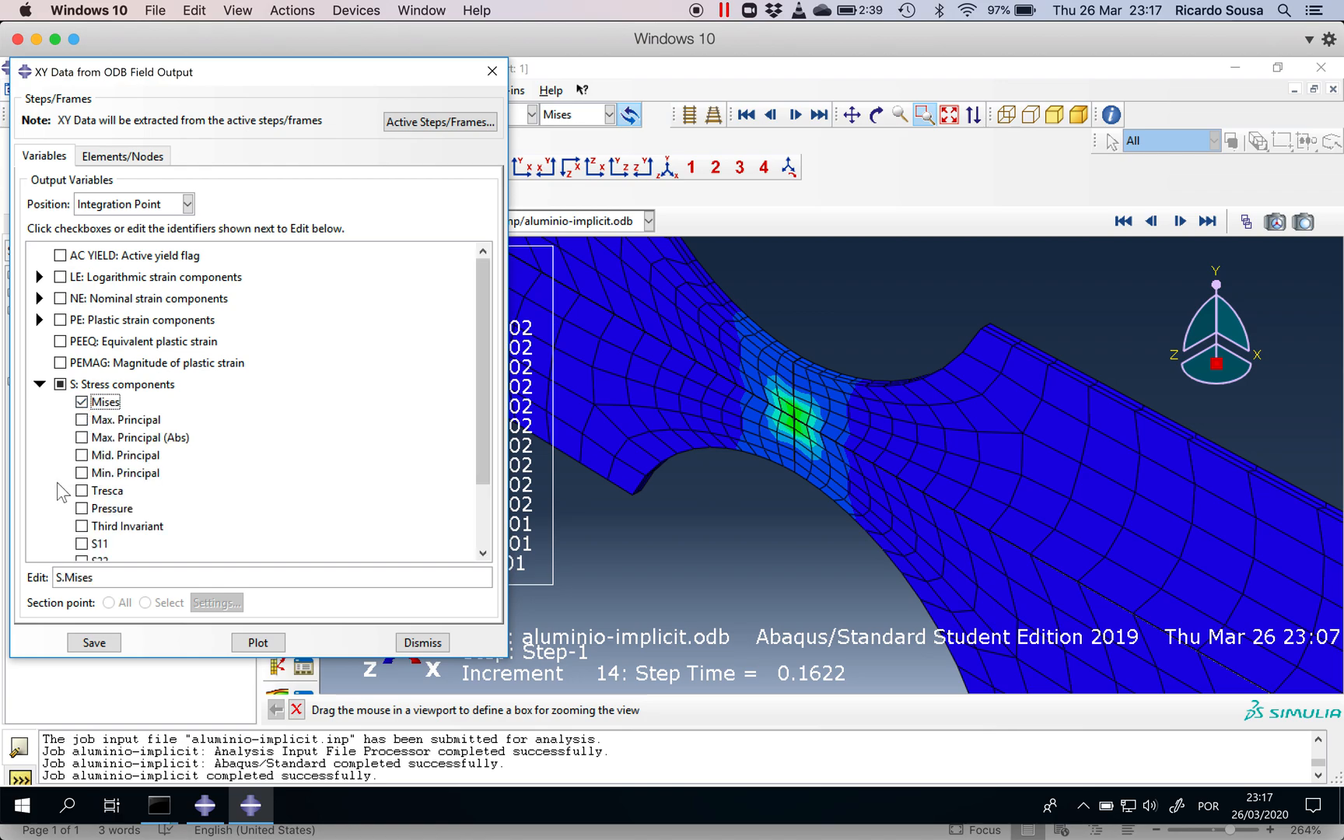
left_click(37, 385)
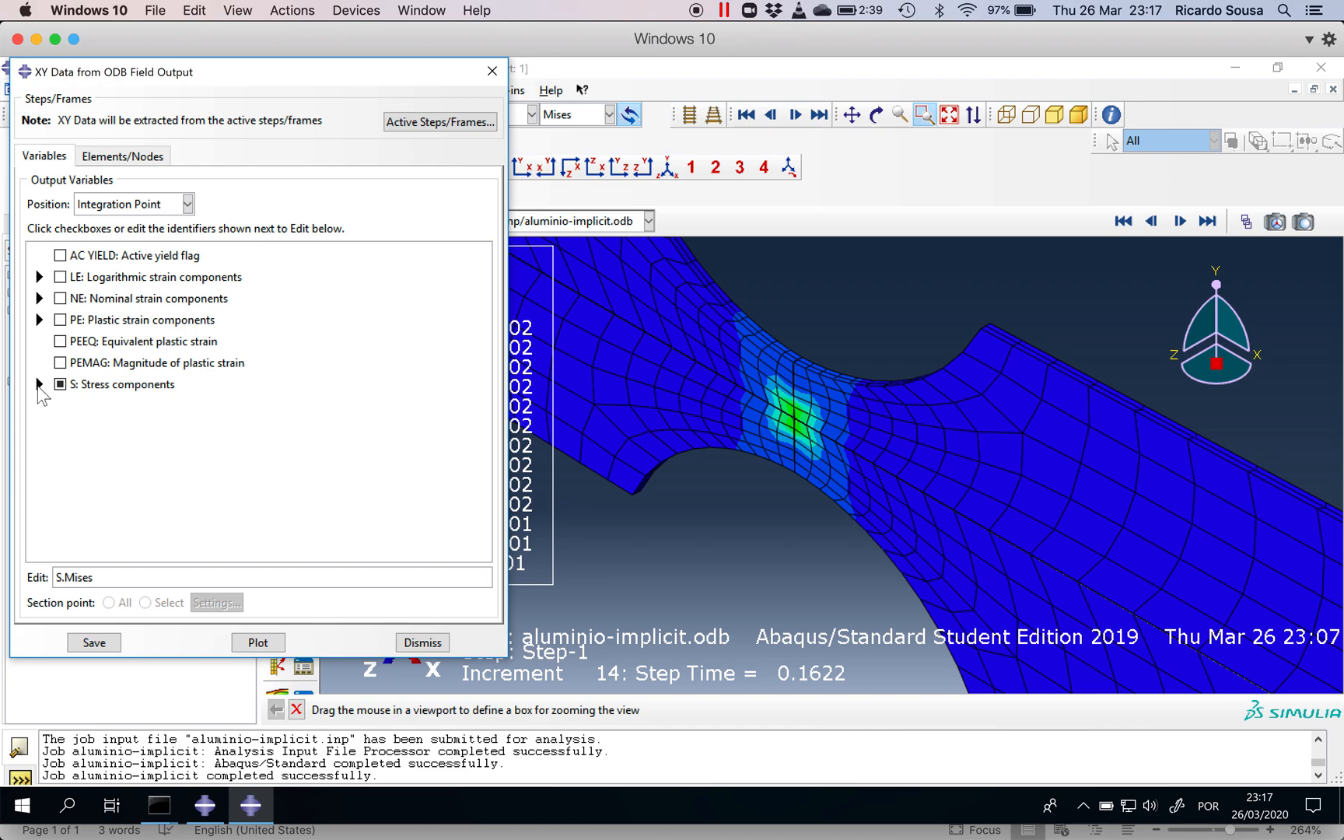
Step: Add the LE11 logarithmic strain component to the variables for extraction, leaving Max. Principal excluded
left_click(39, 278)
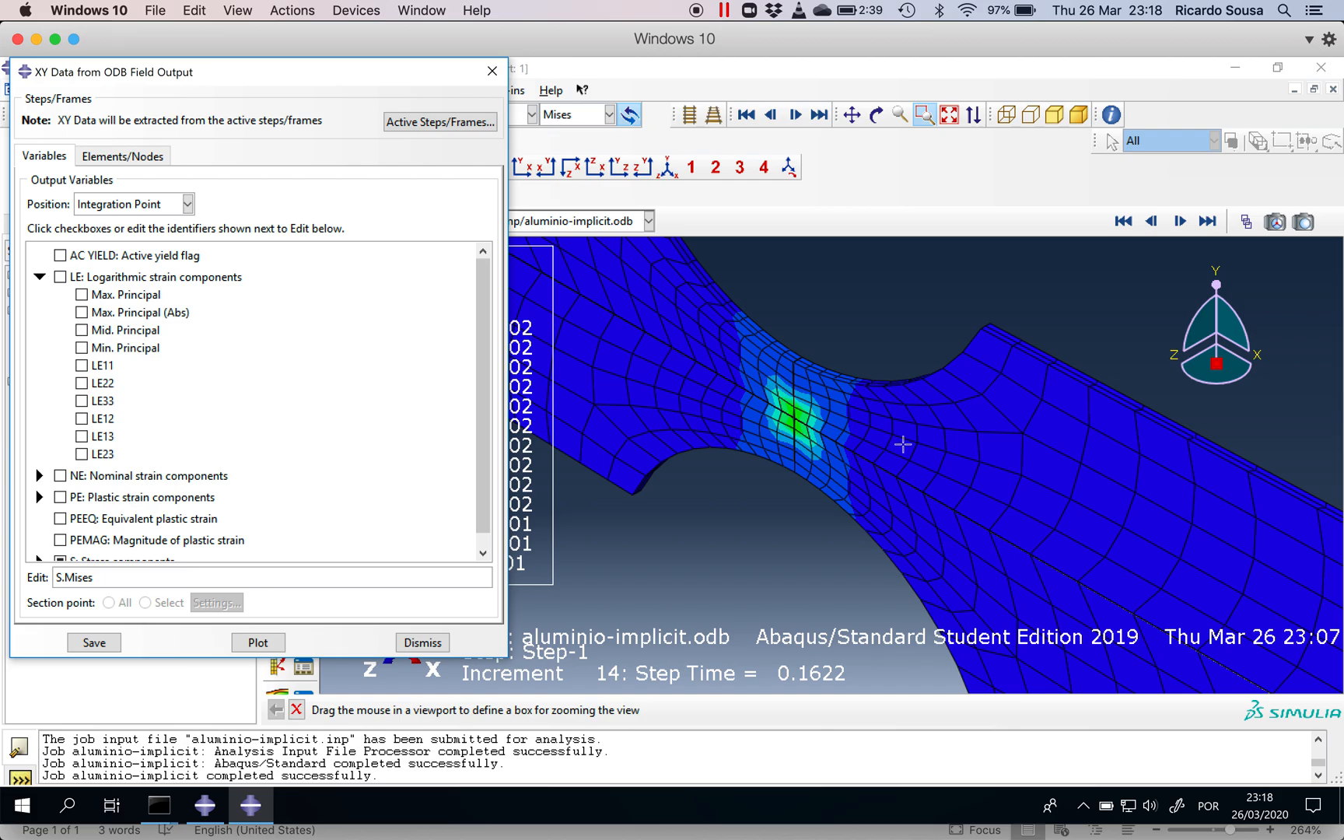
left_click(94, 366)
left_click(126, 299)
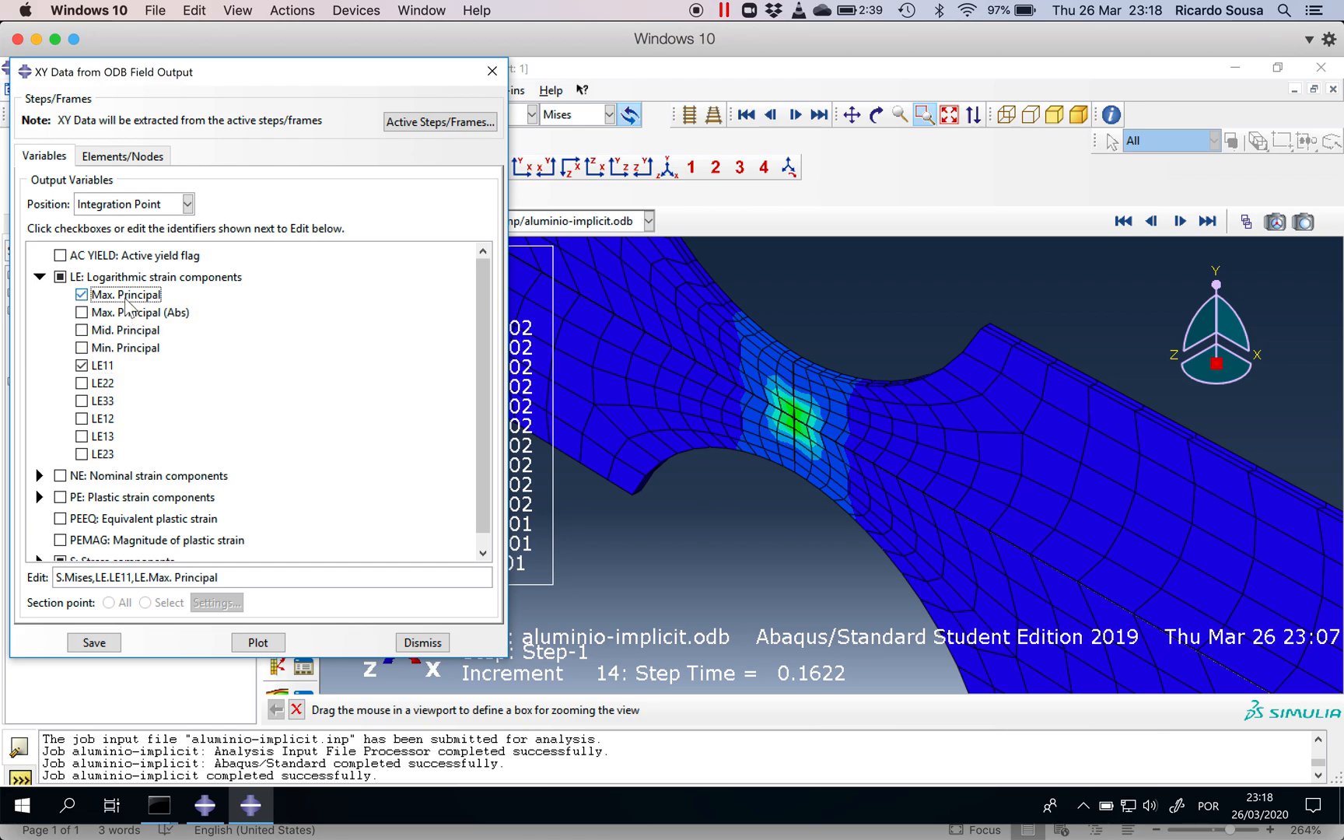
left_click(127, 299)
left_click(95, 305)
left_click(95, 305)
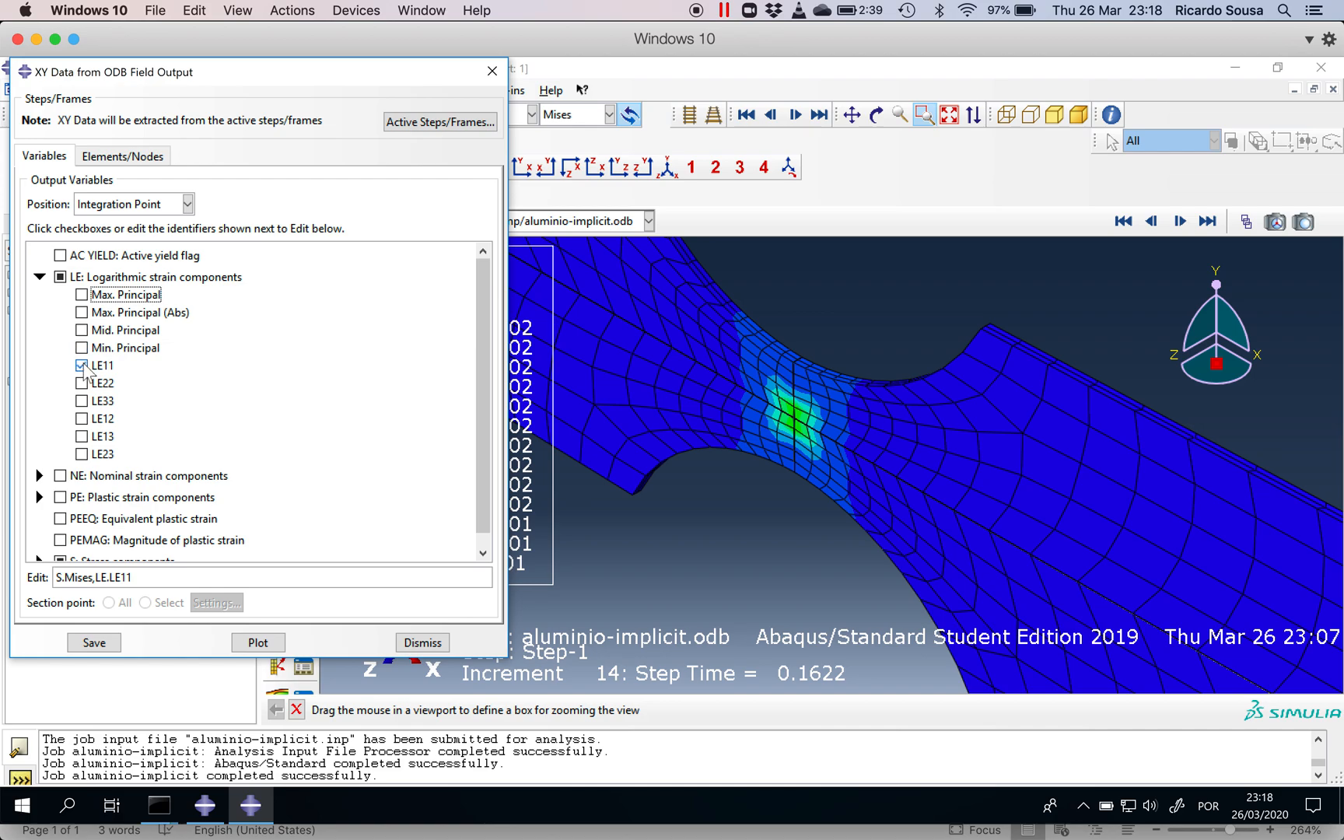
Step: Pick one element at the centre of the specimen's narrow region, save its XY data under default names, and list the saved curves
left_click(107, 158)
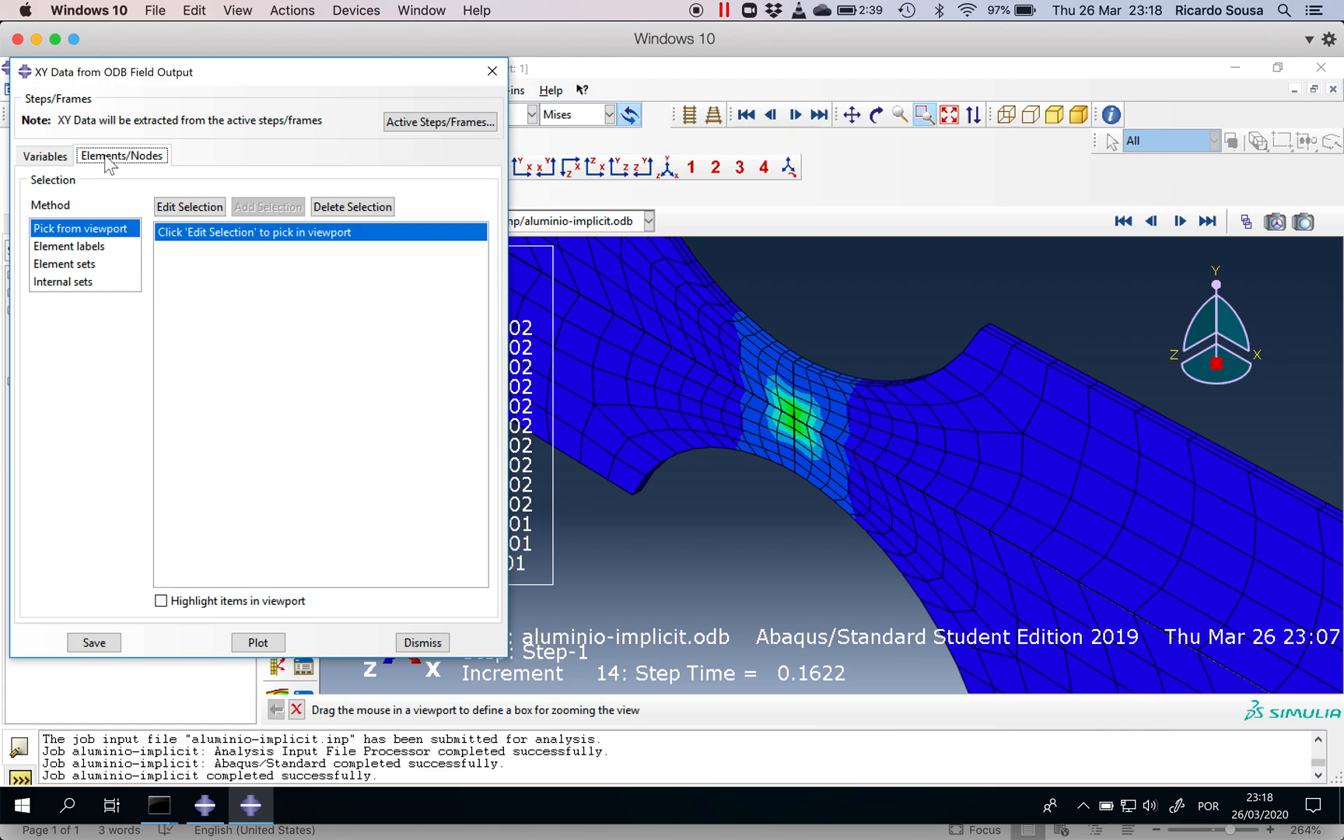
left_click(170, 210)
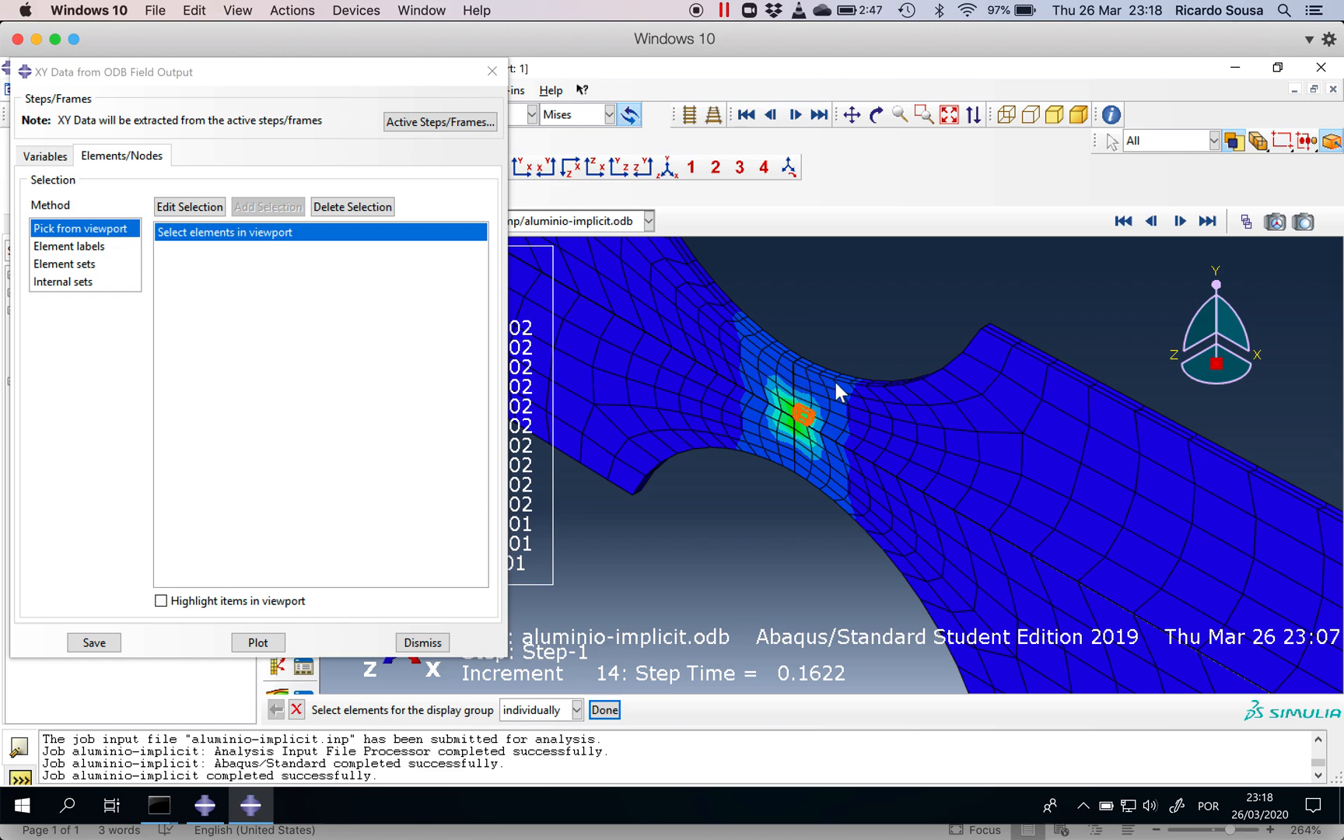
left_click(802, 416)
left_click(97, 642)
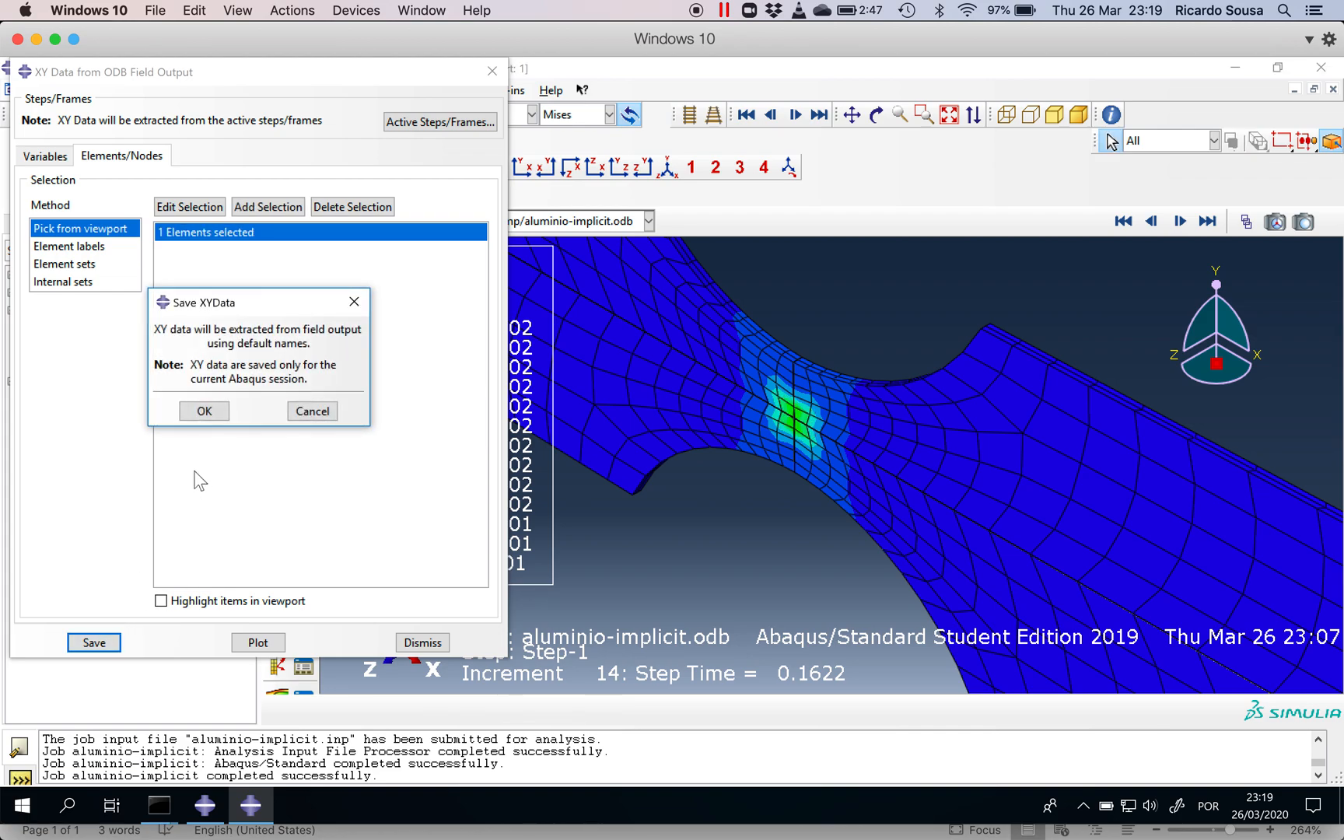
left_click(204, 412)
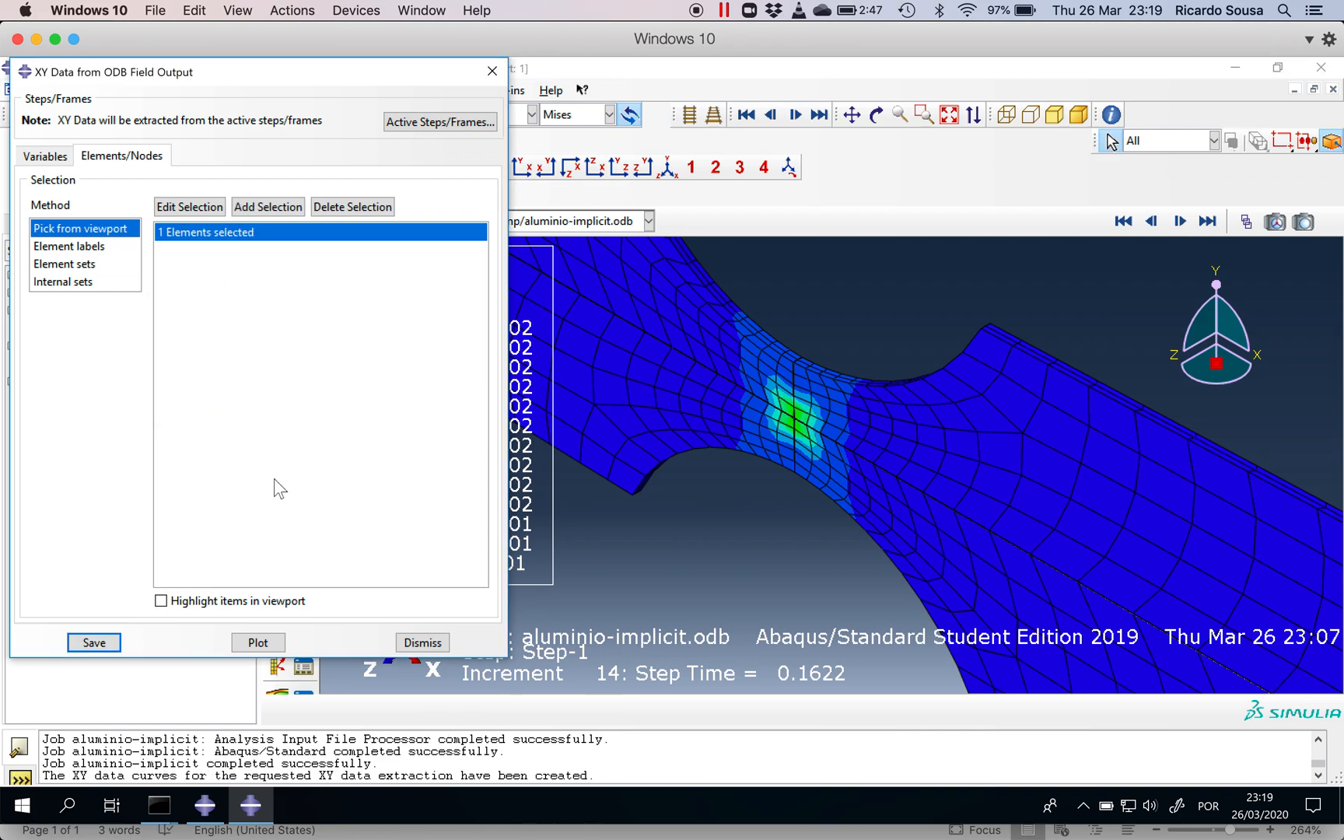
left_click(421, 643)
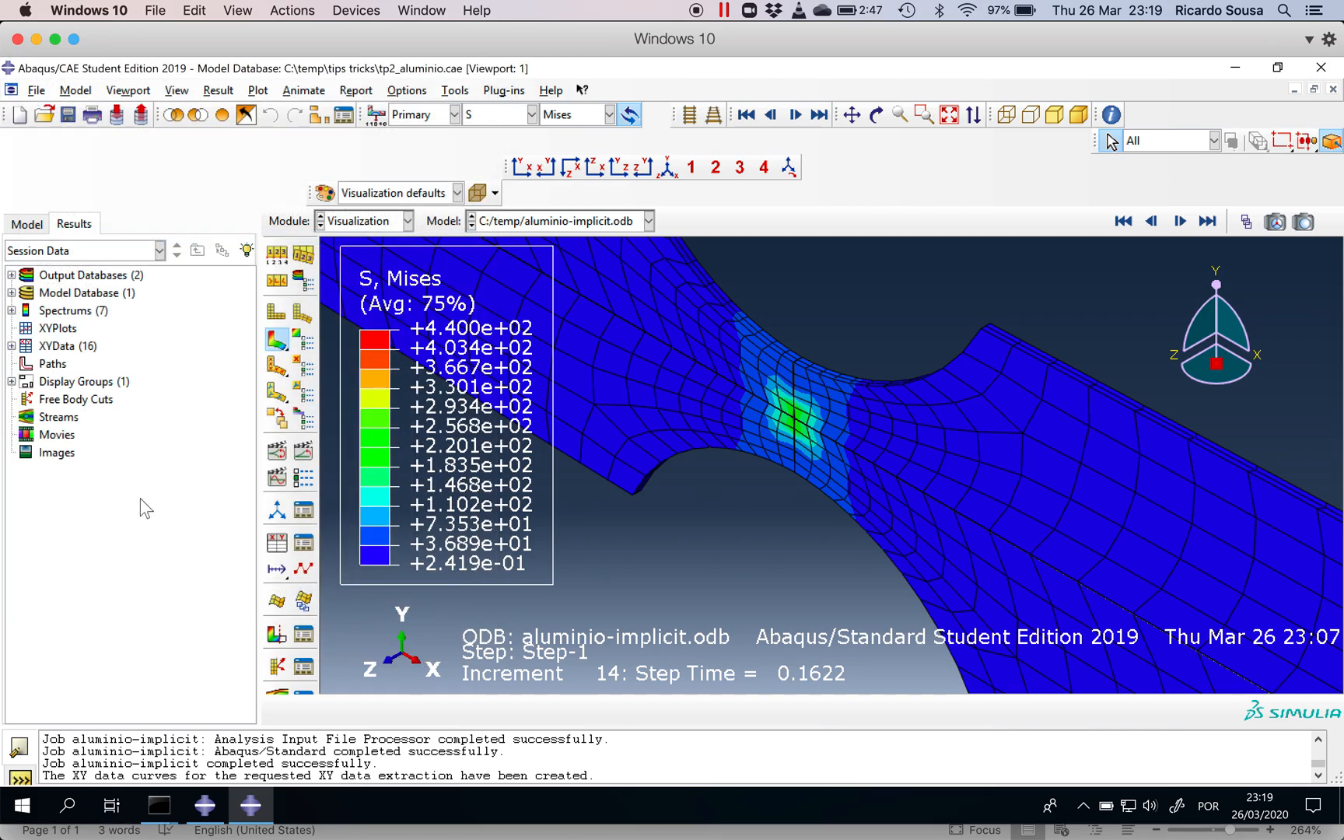
left_click(12, 346)
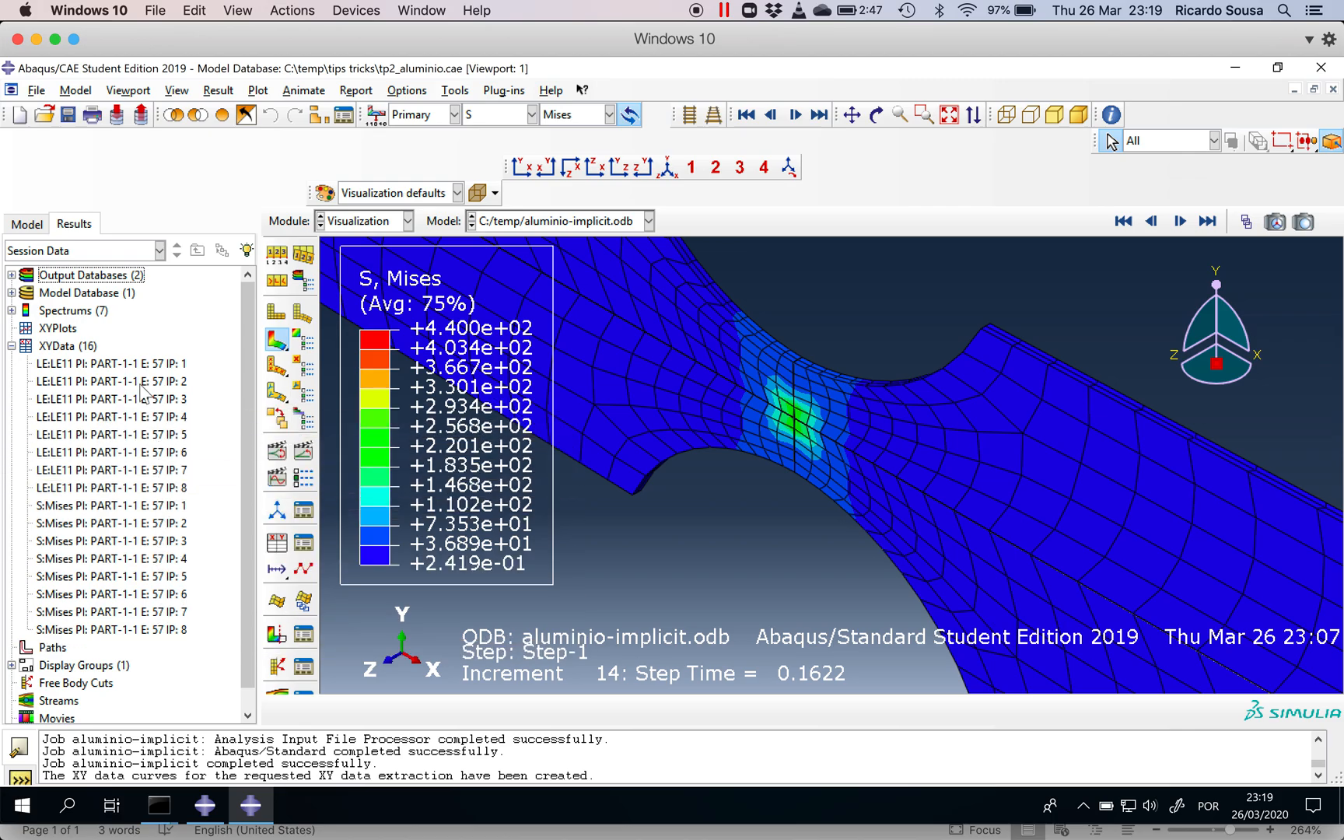
Step: Start an operation on the saved XY data and insert the combine(X,X) operator into the expression
left_click(269, 546)
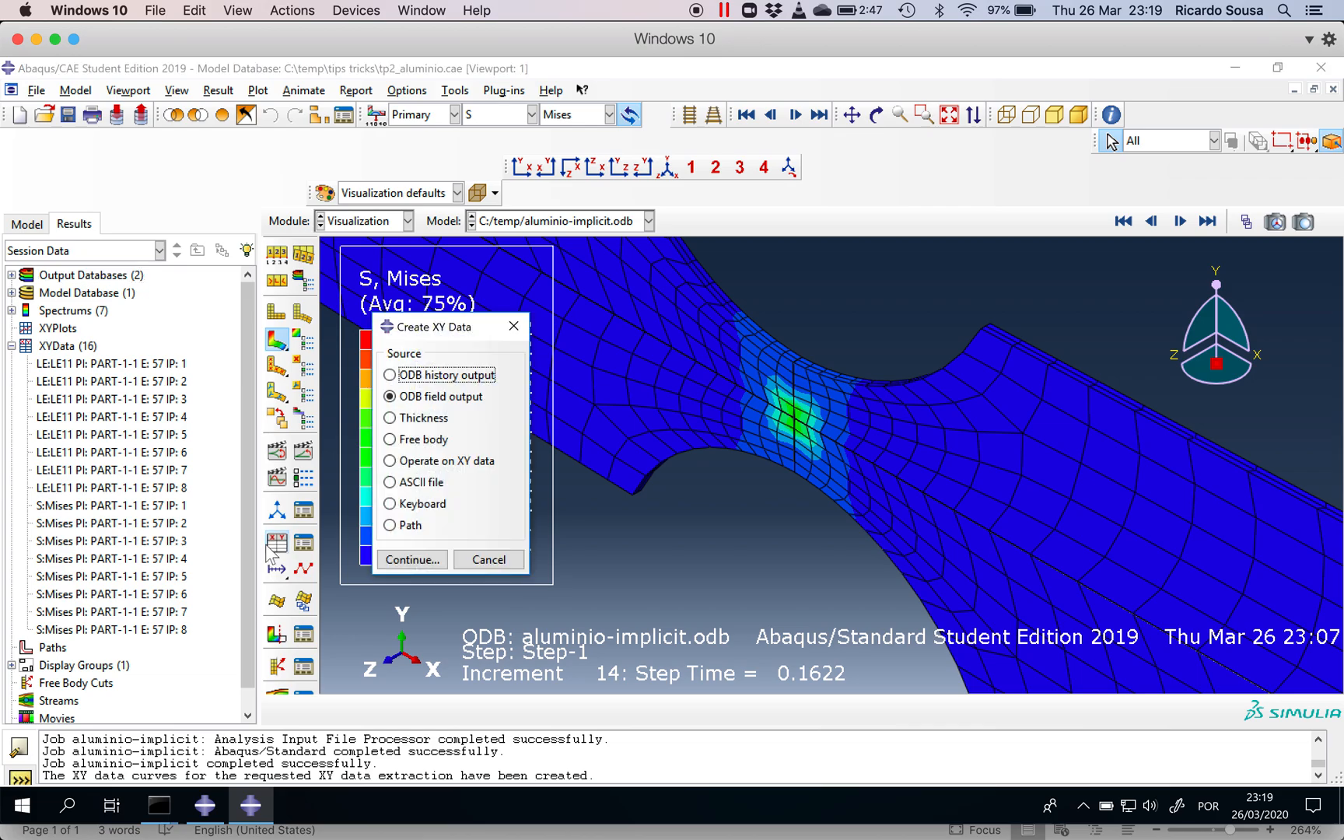
left_click(411, 461)
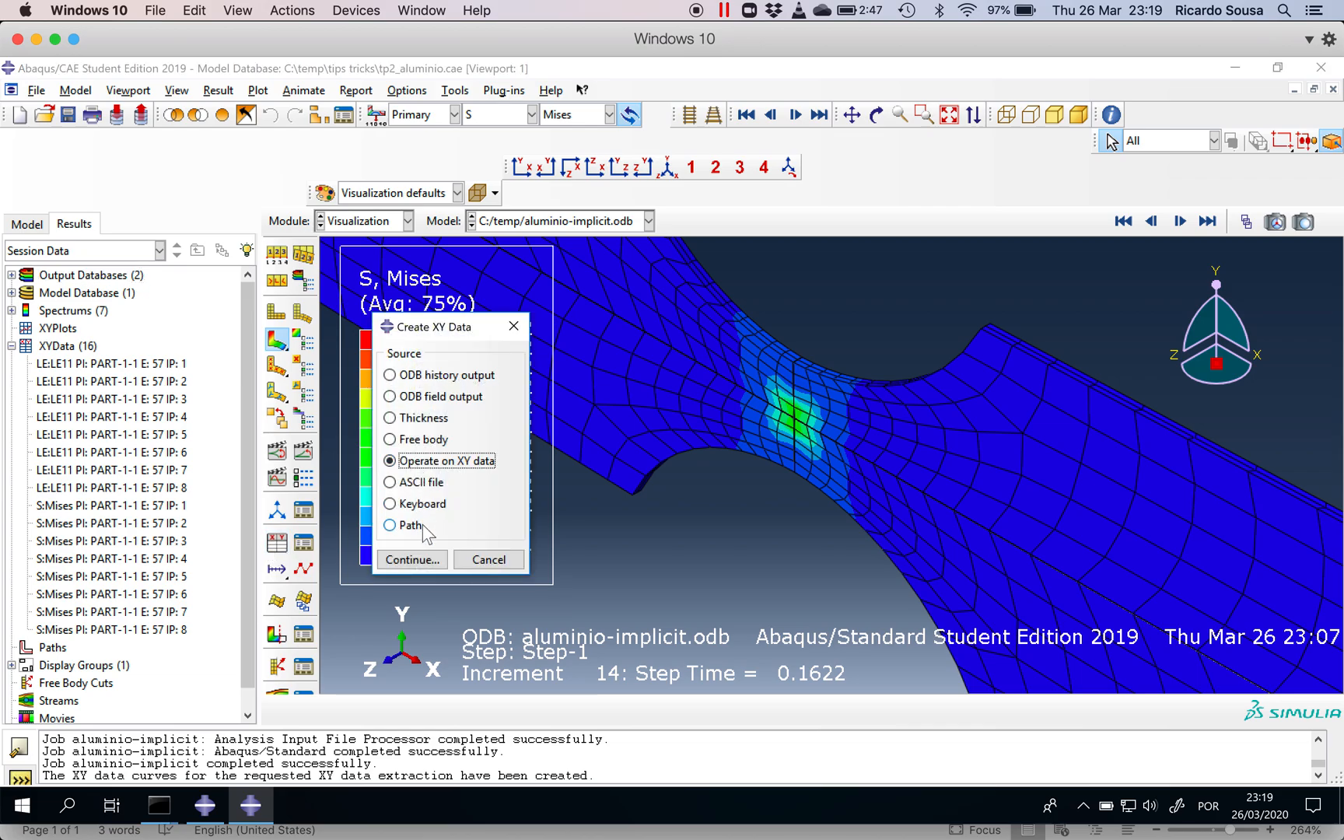
left_click(415, 561)
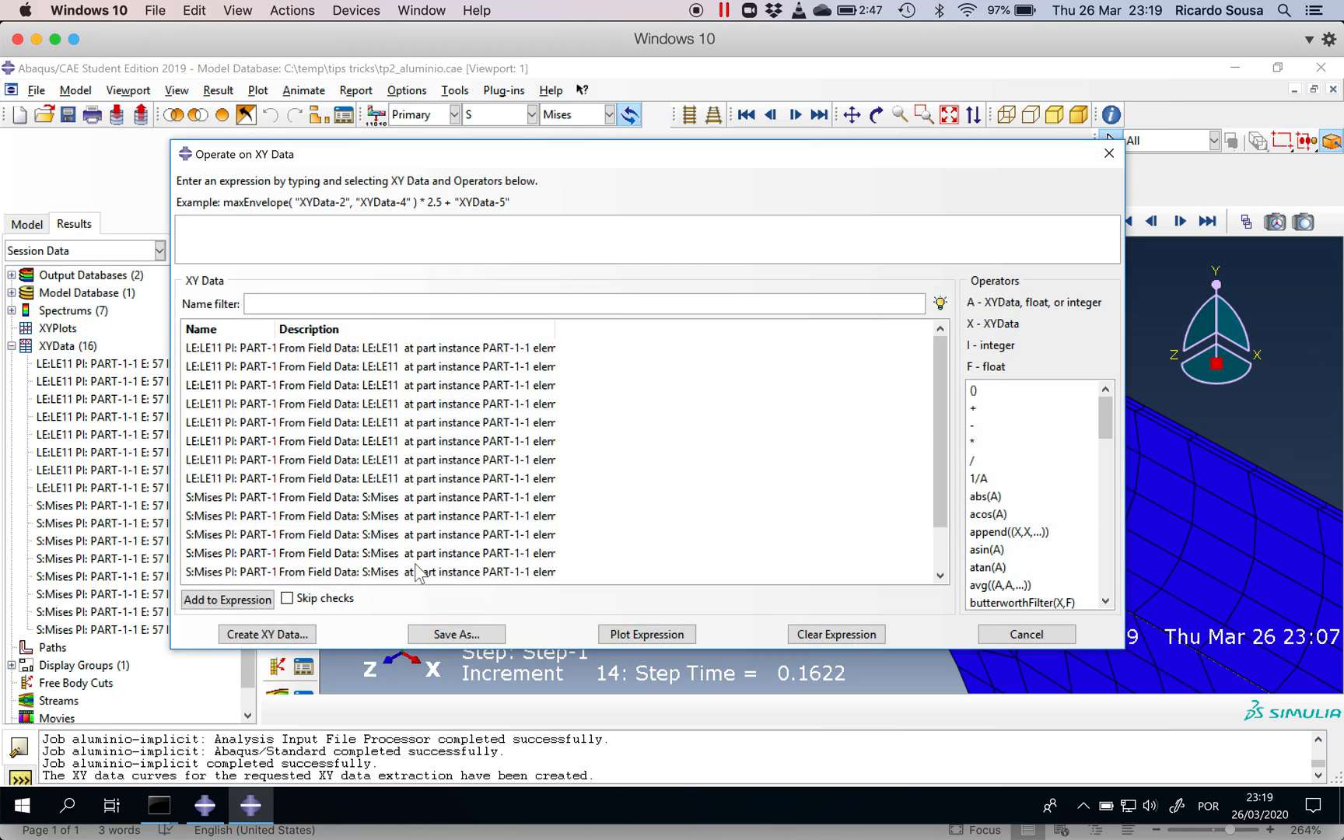
left_click(1105, 601)
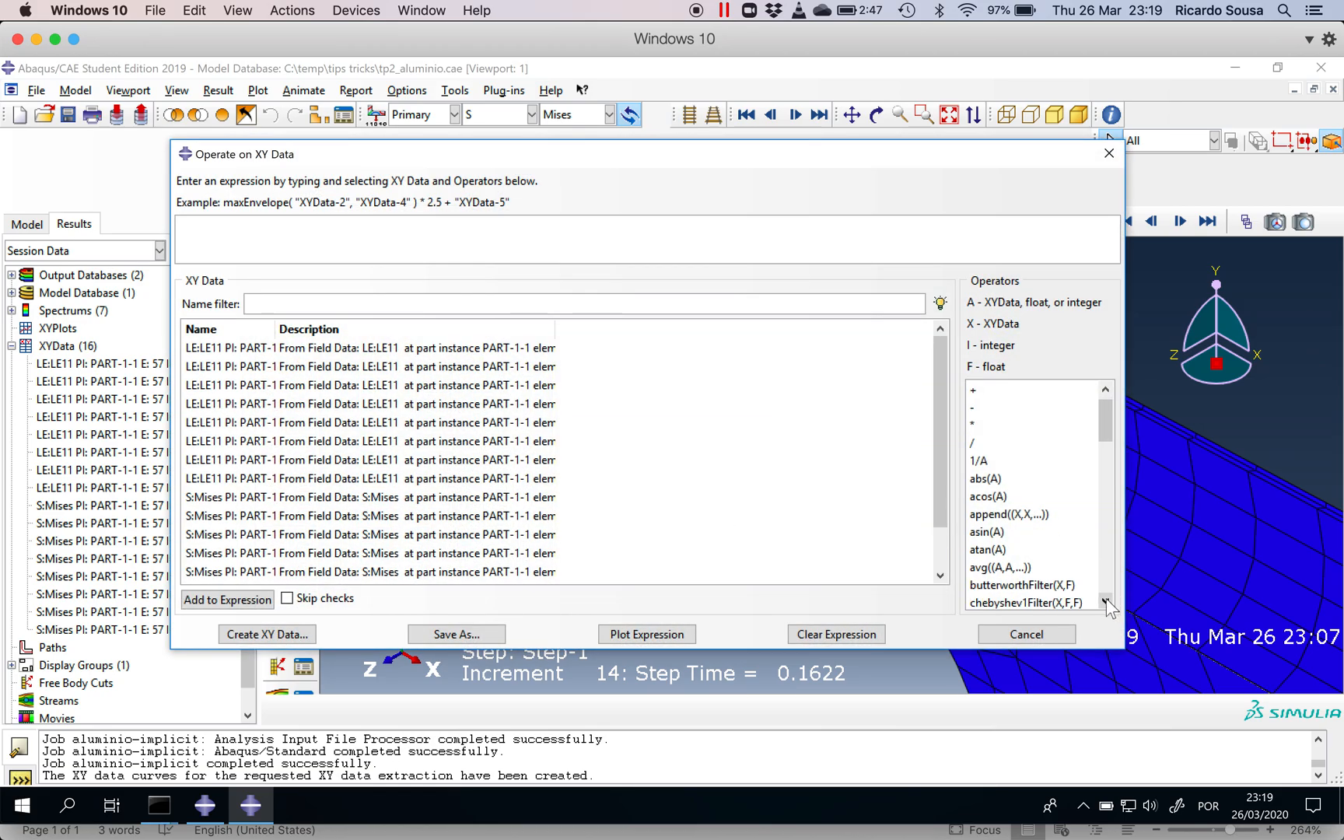
left_click(1107, 599)
left_click(1044, 602)
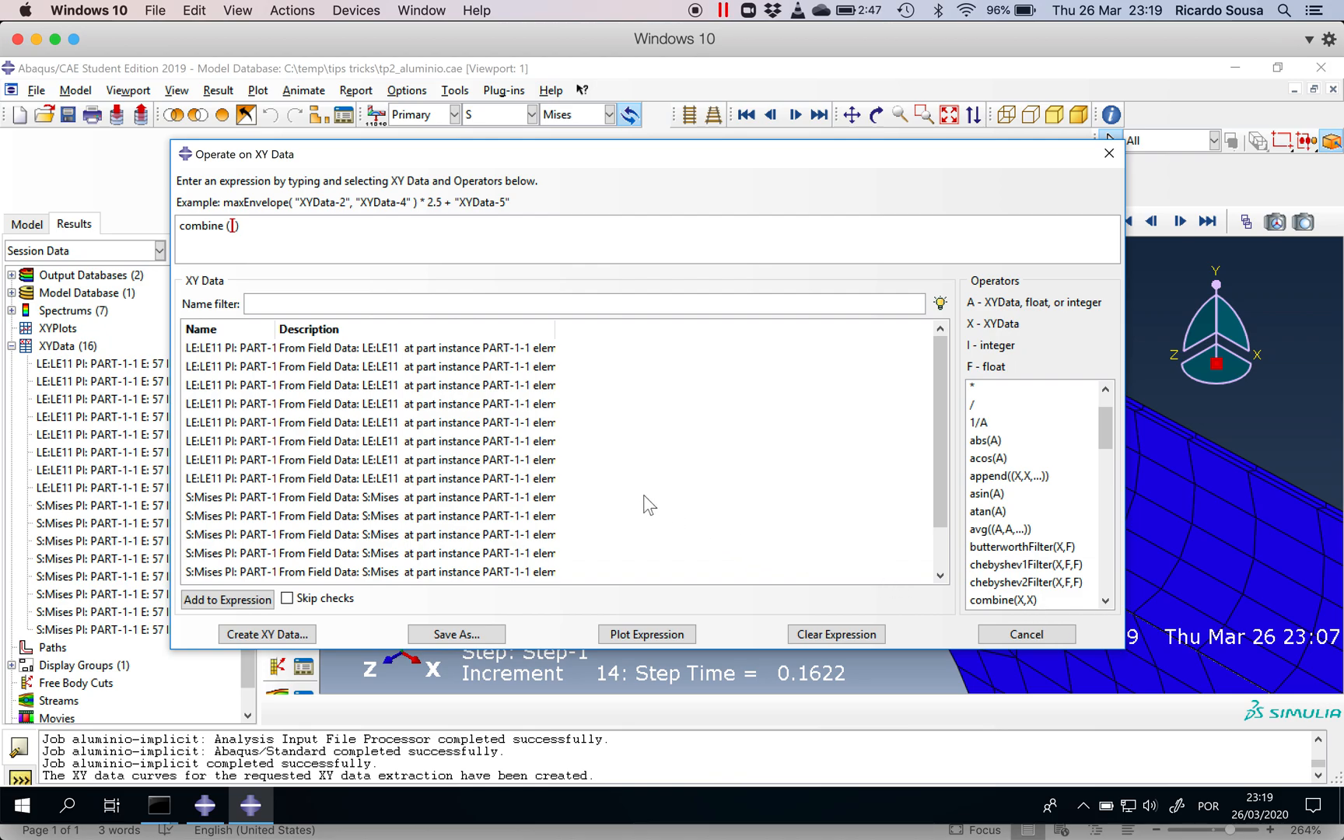
Step: Combine the LE11 and S:Mises curves of element 57 at integration point 1 and plot the resulting stress-strain curve
left_click_drag(554, 330, 816, 367)
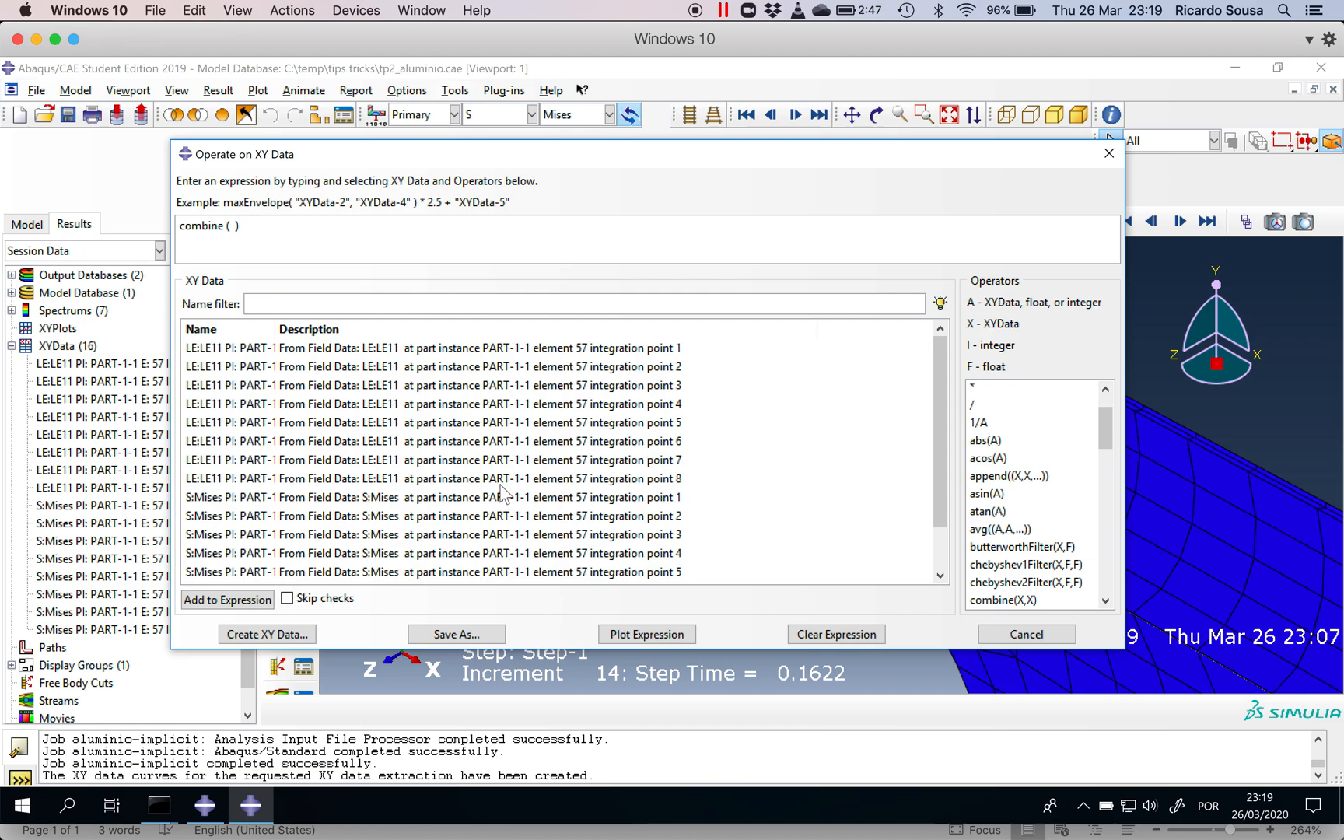
left_click(491, 350)
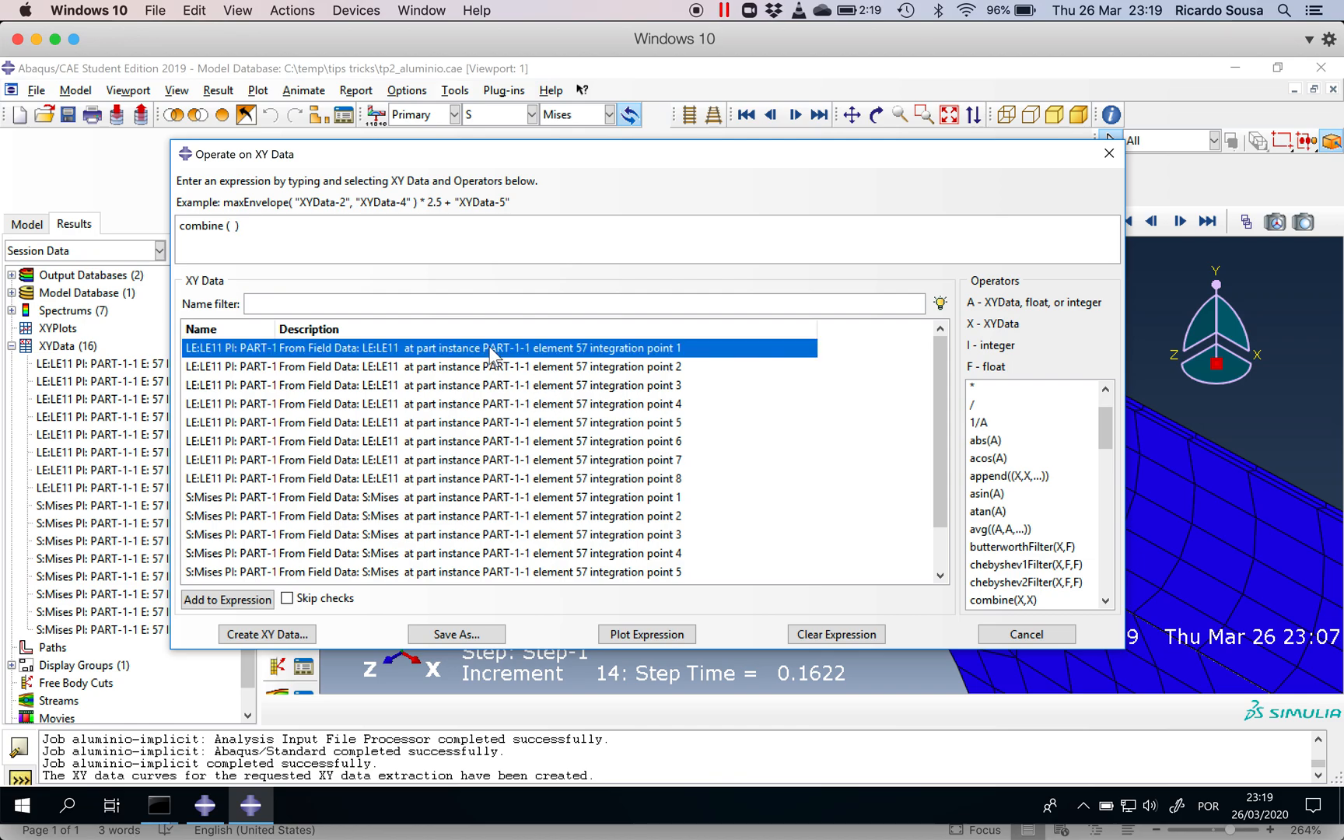
double_click(471, 352)
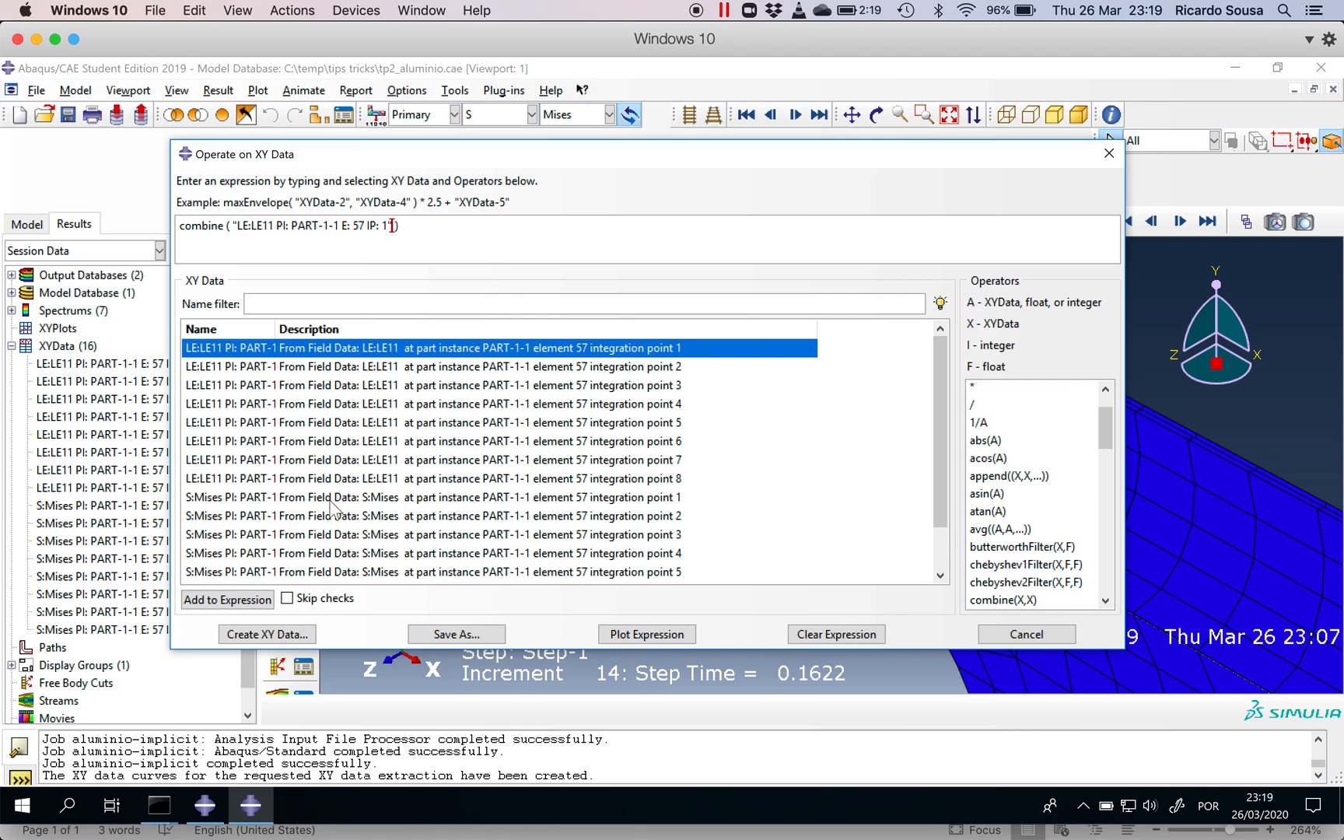
left_click(460, 498)
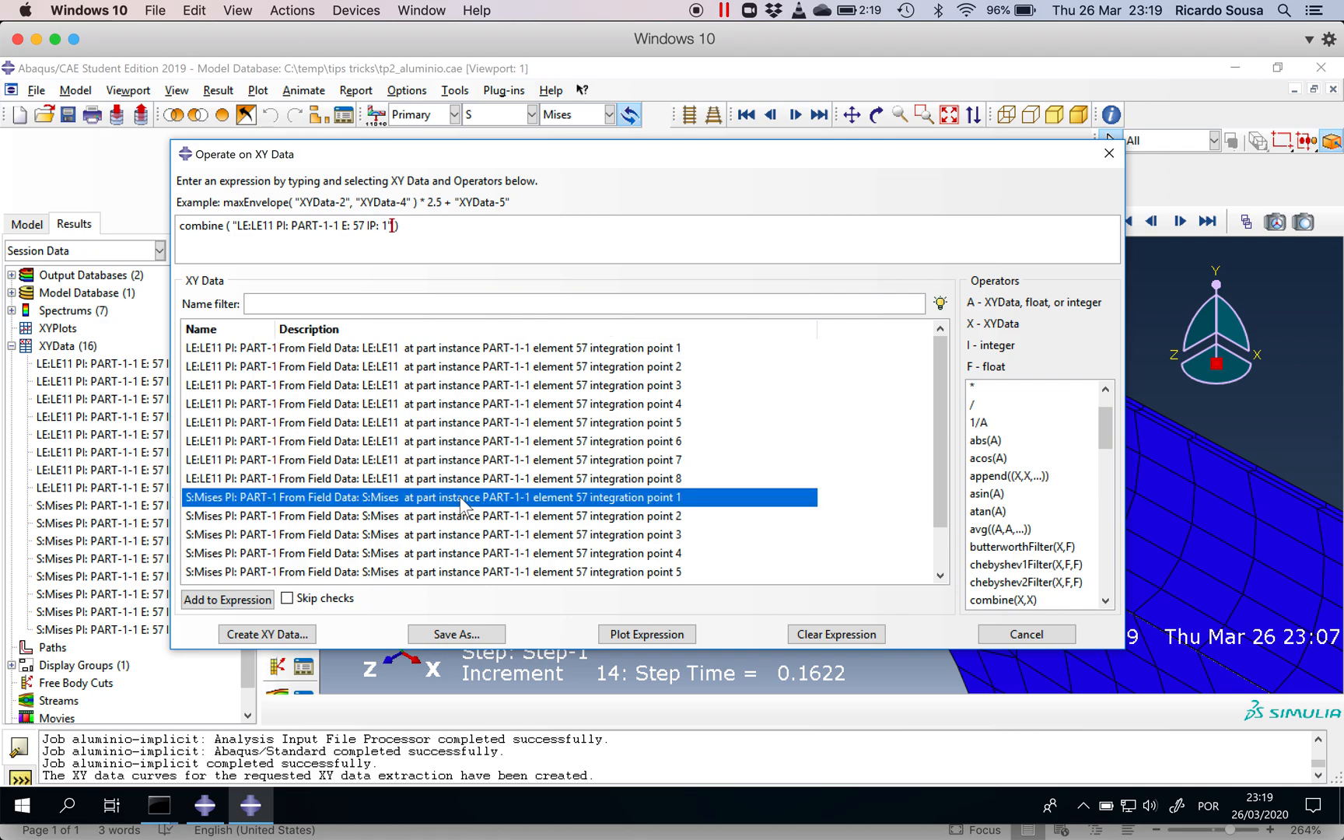
double_click(462, 499)
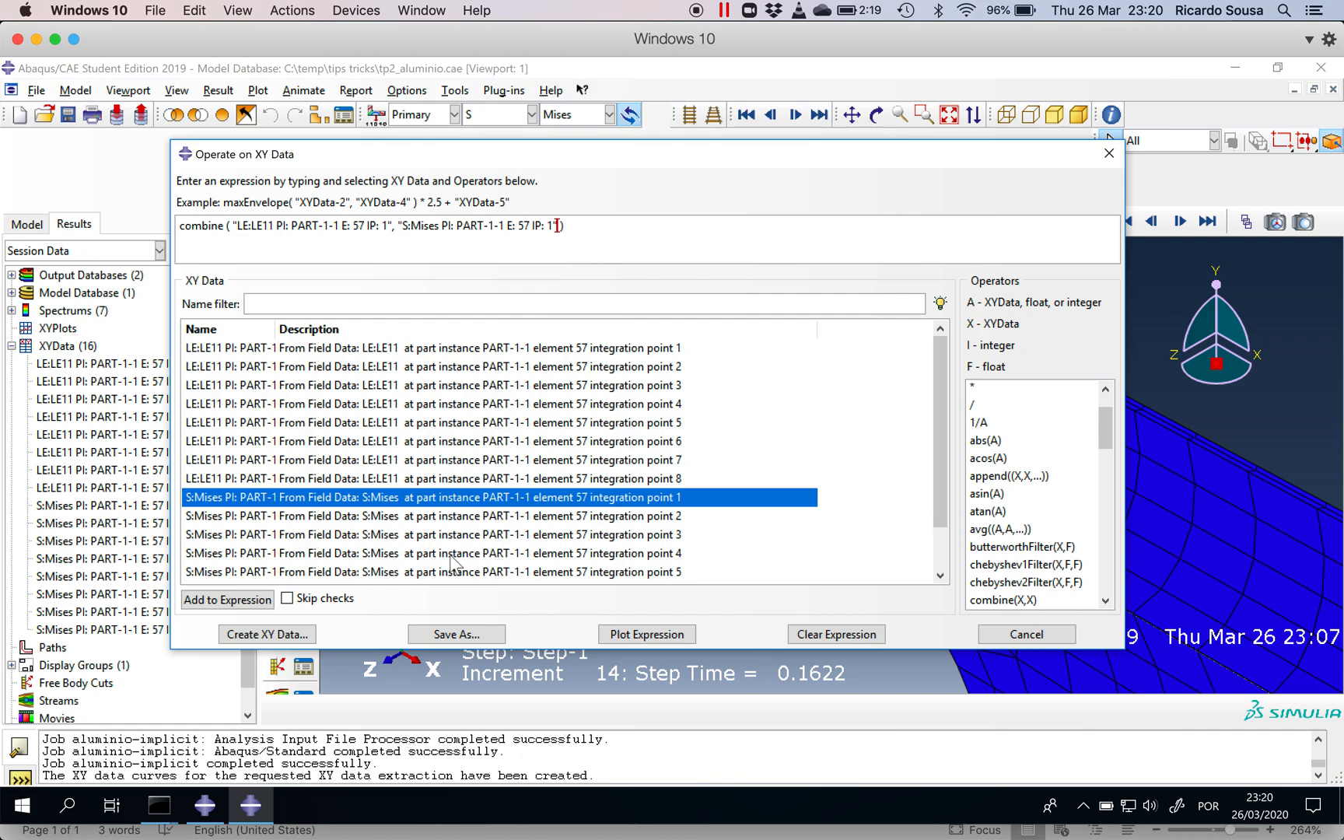
left_click(634, 630)
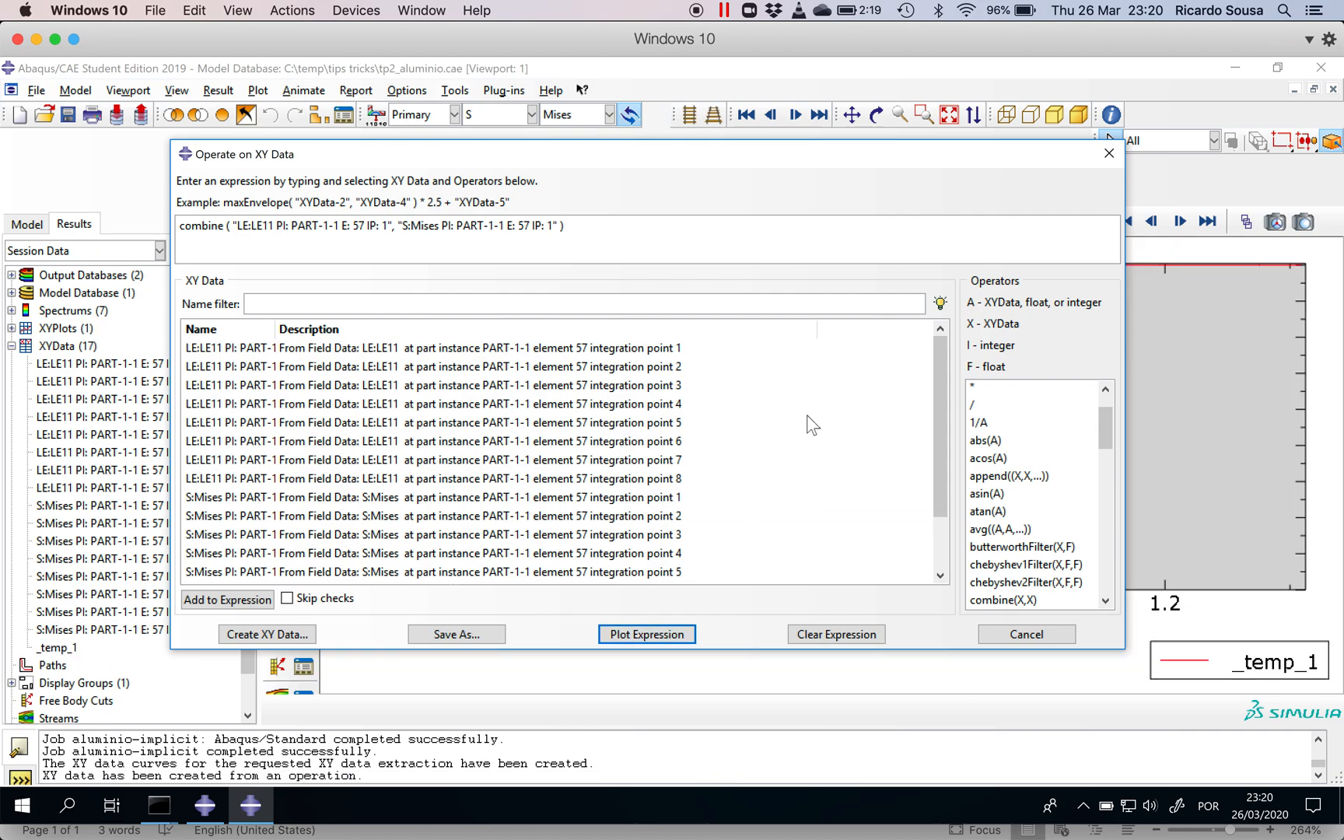
left_click(1109, 154)
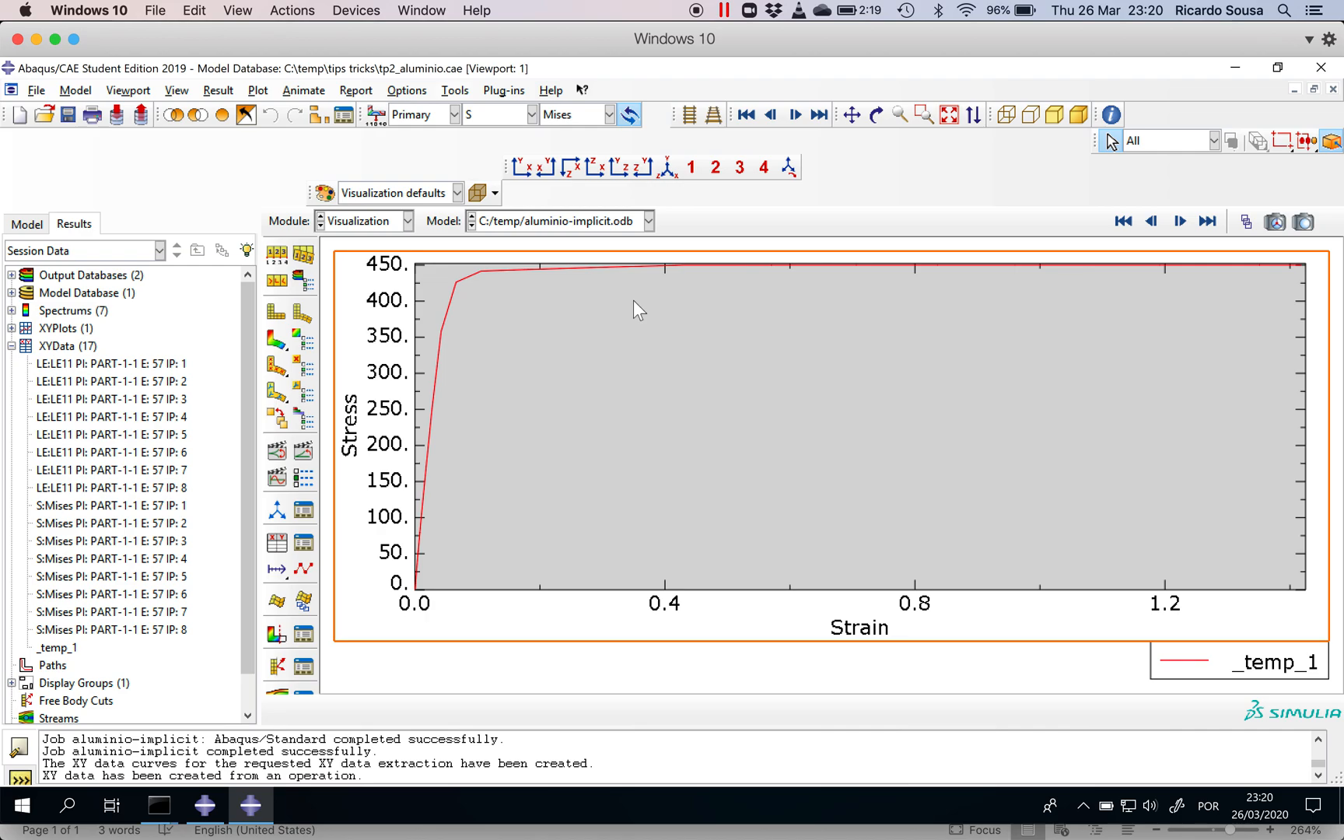
Step: Check the rupture point in the Word reference document, and review the _temp_1 curve's tabulated XY data through row 18 in Abaqus
key("super+Tab")
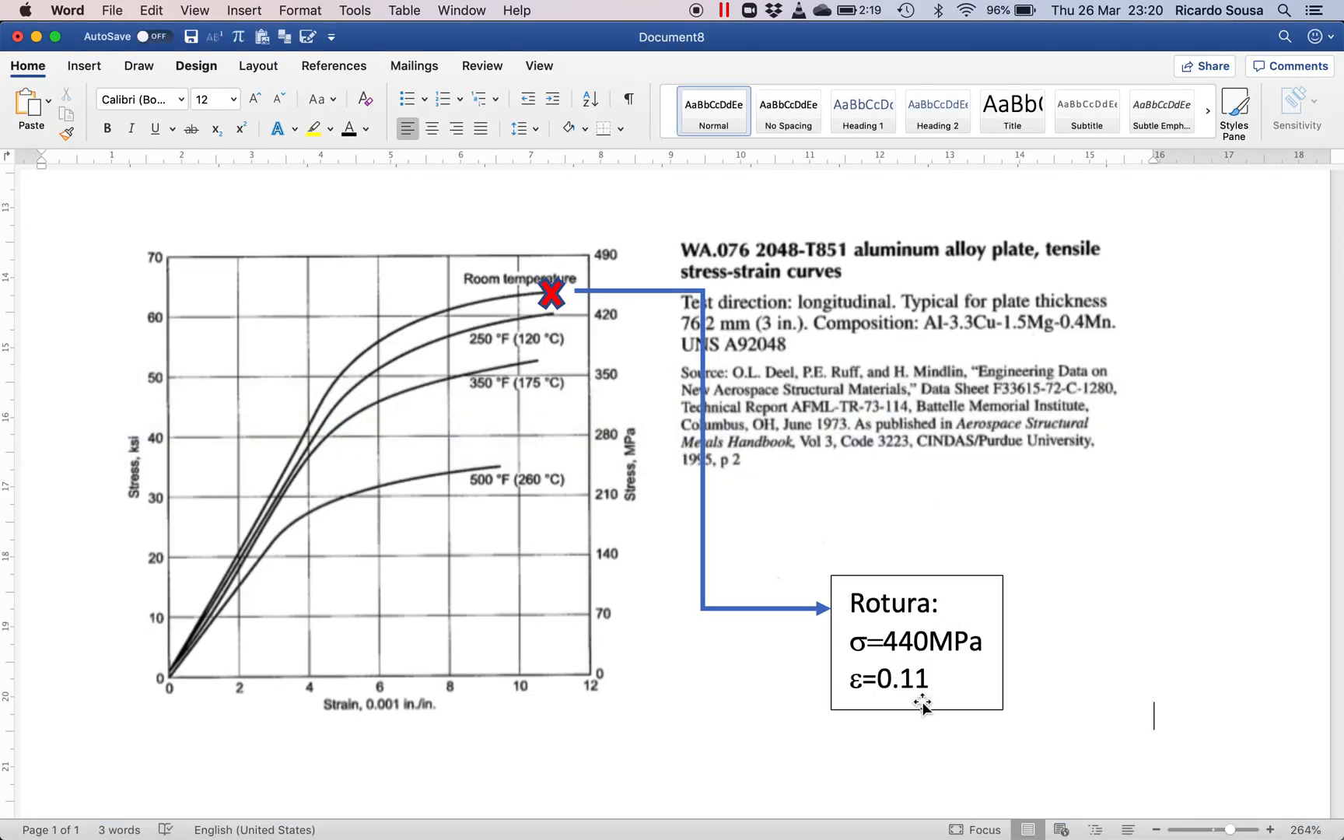
key("super+Tab")
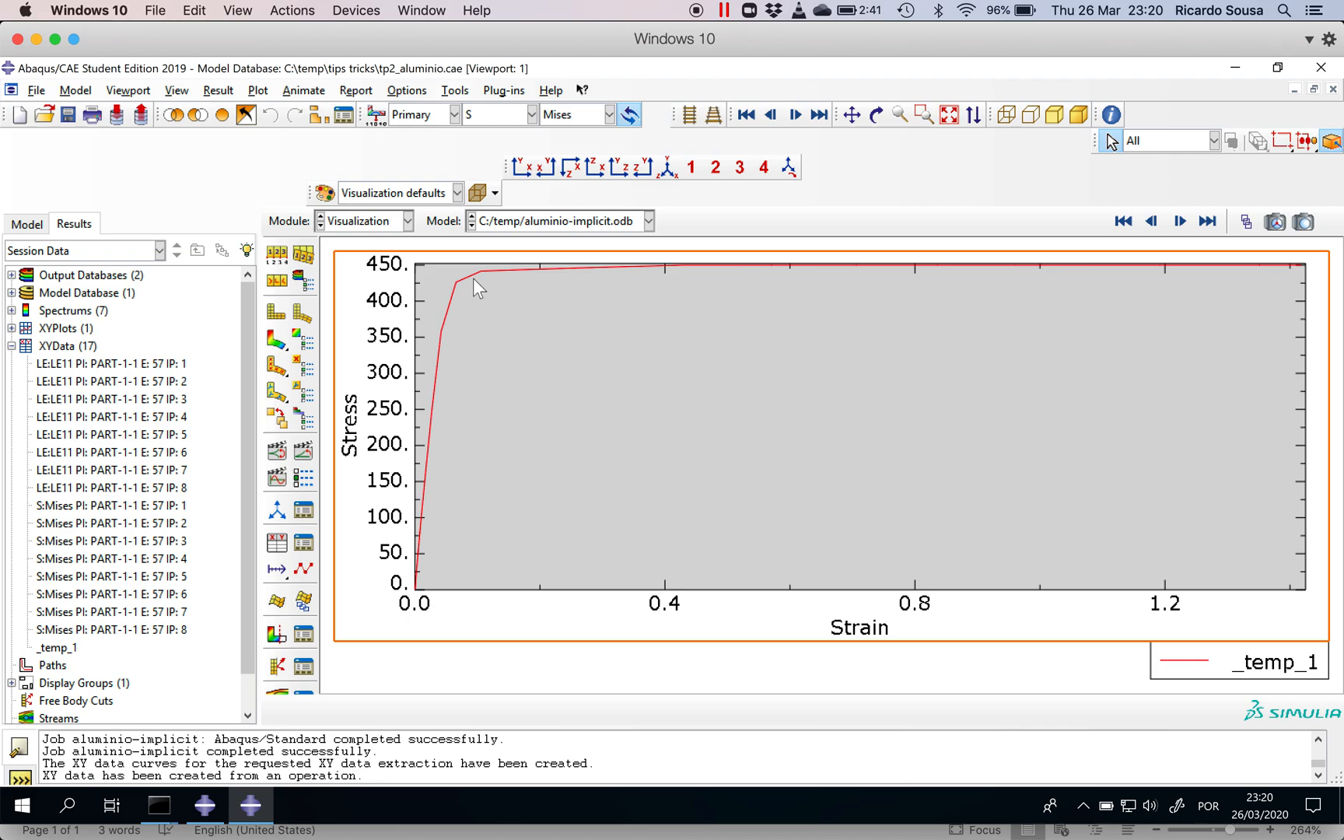
left_click(12, 328)
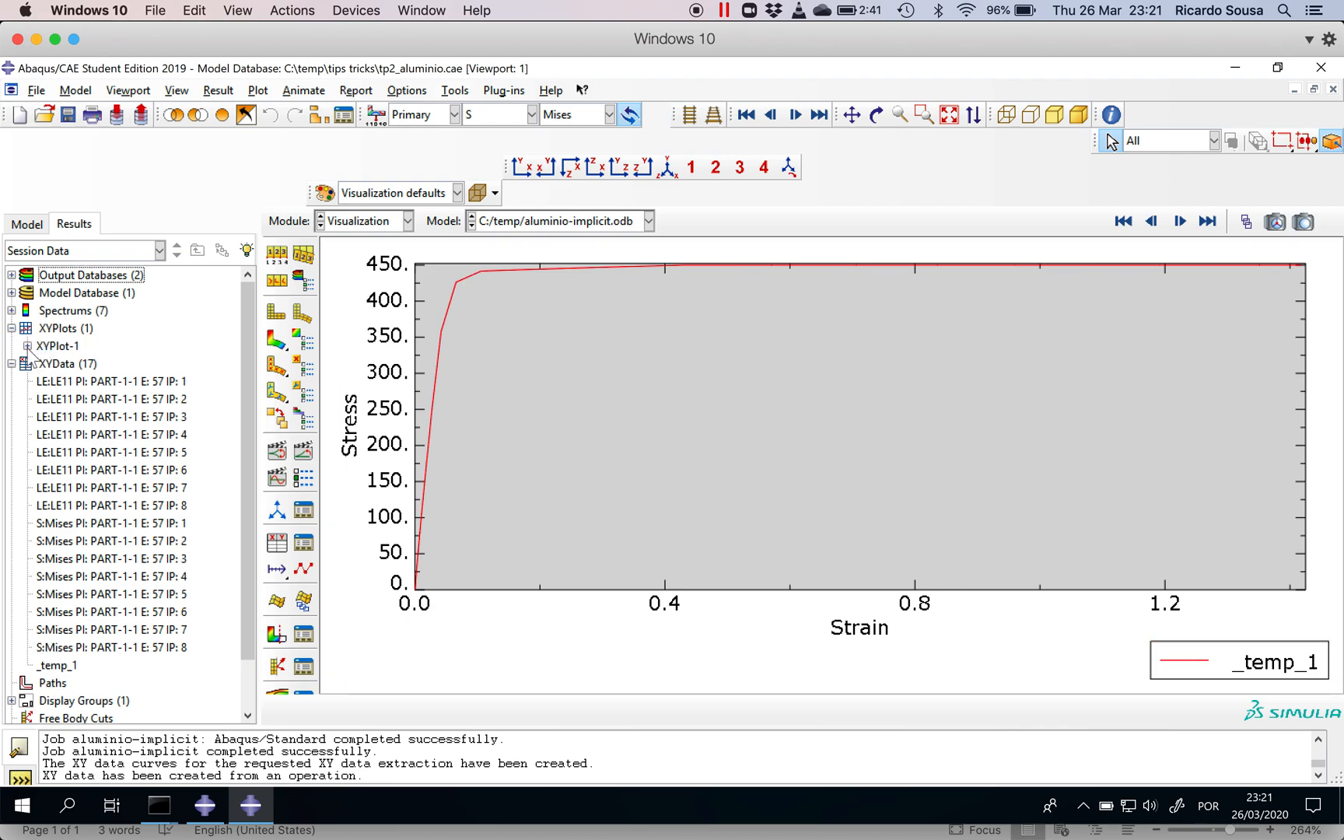
left_click(27, 346)
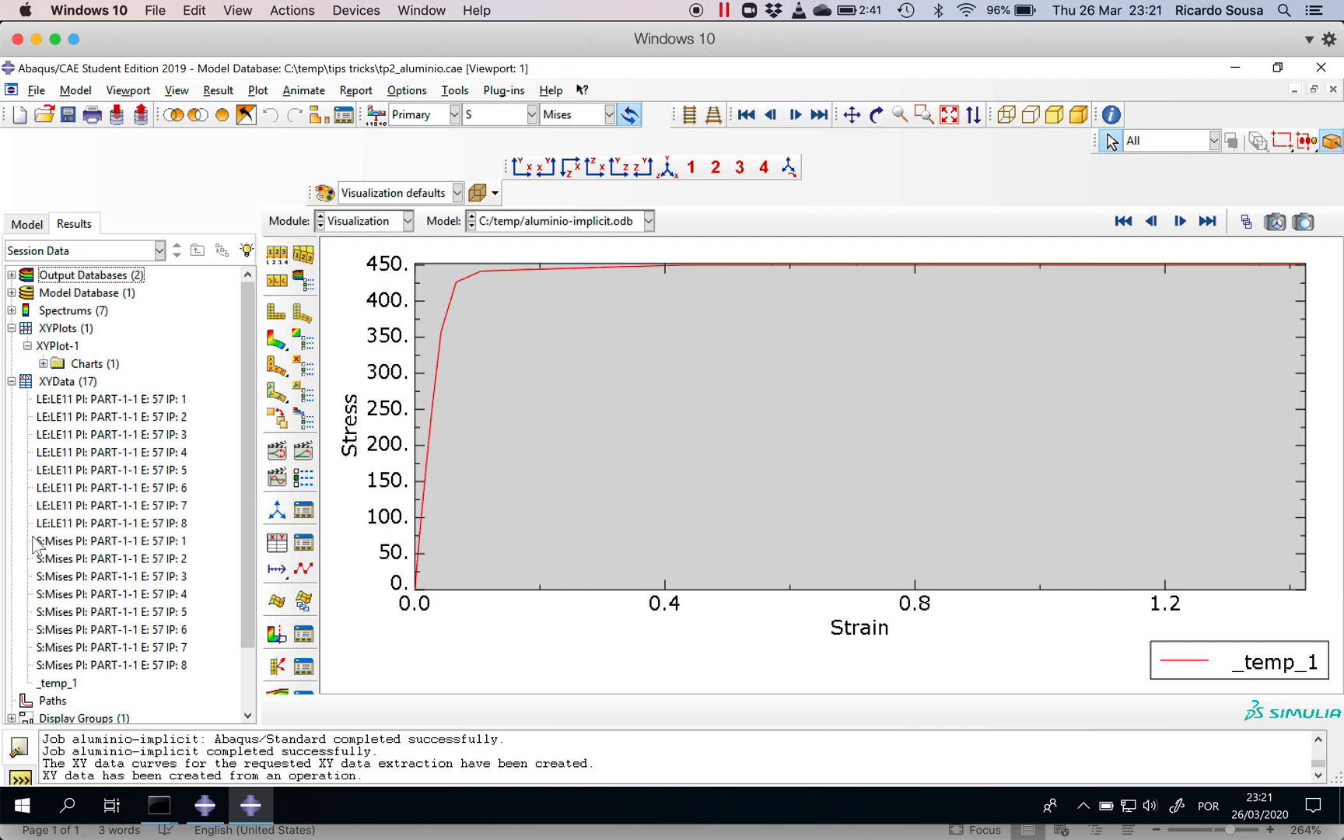
left_click(71, 686)
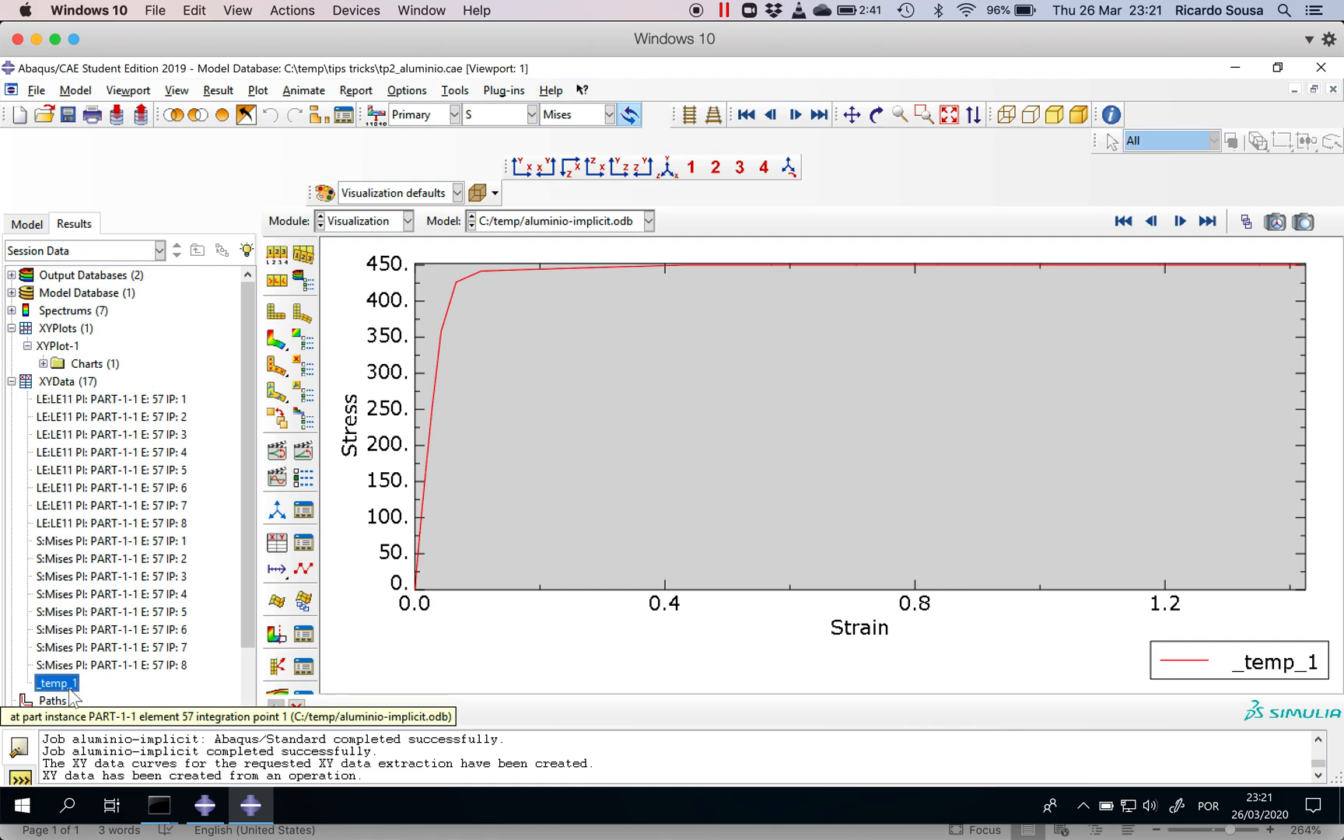
right_click(72, 693)
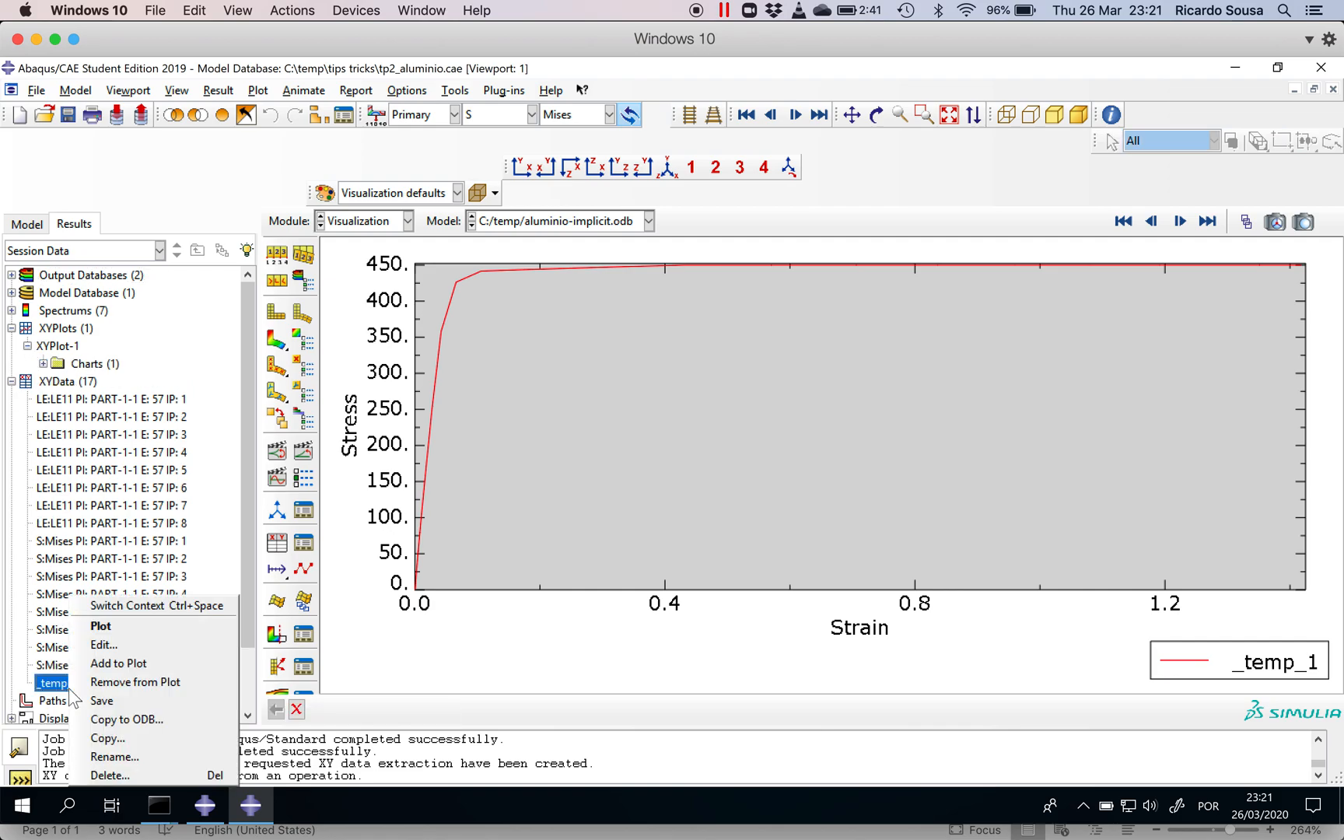
left_click(104, 645)
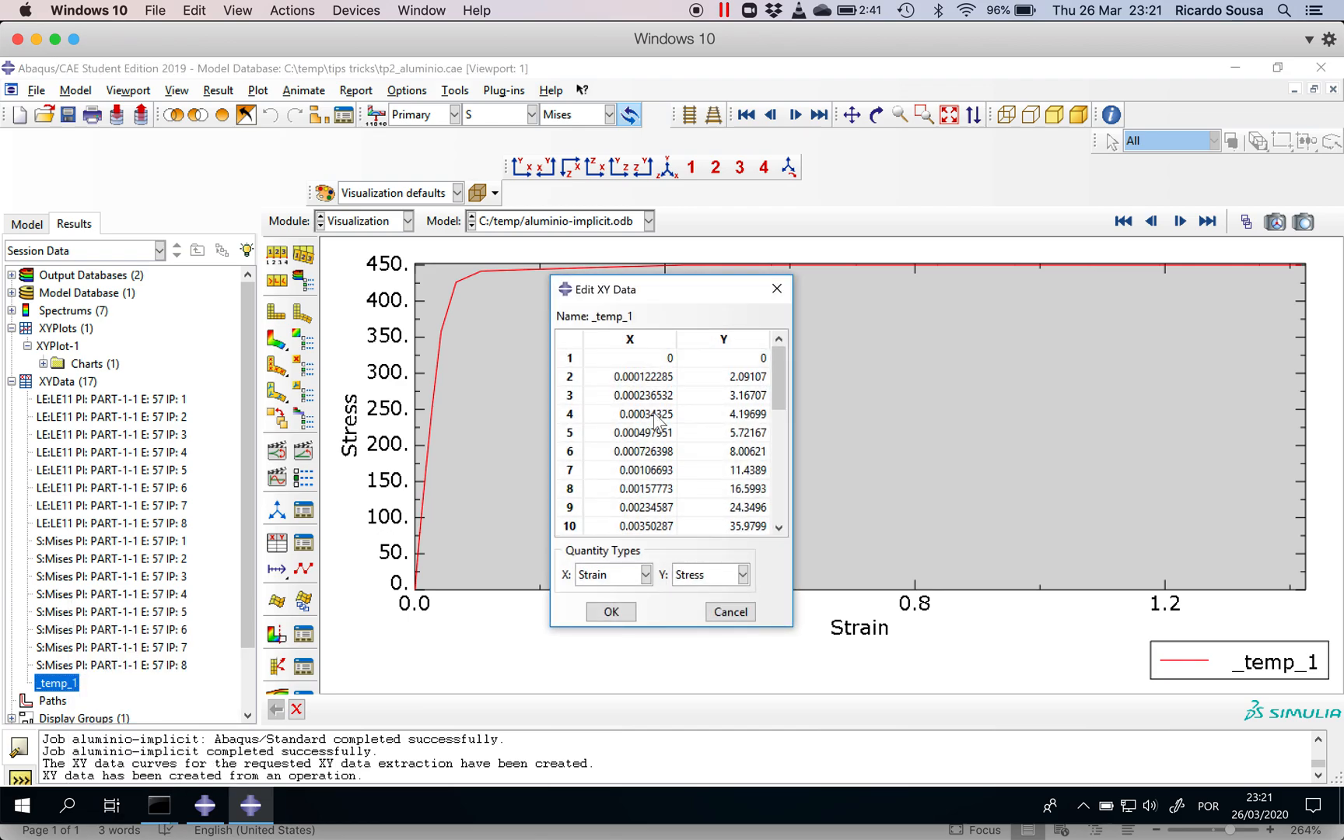
left_click_drag(652, 358, 687, 450)
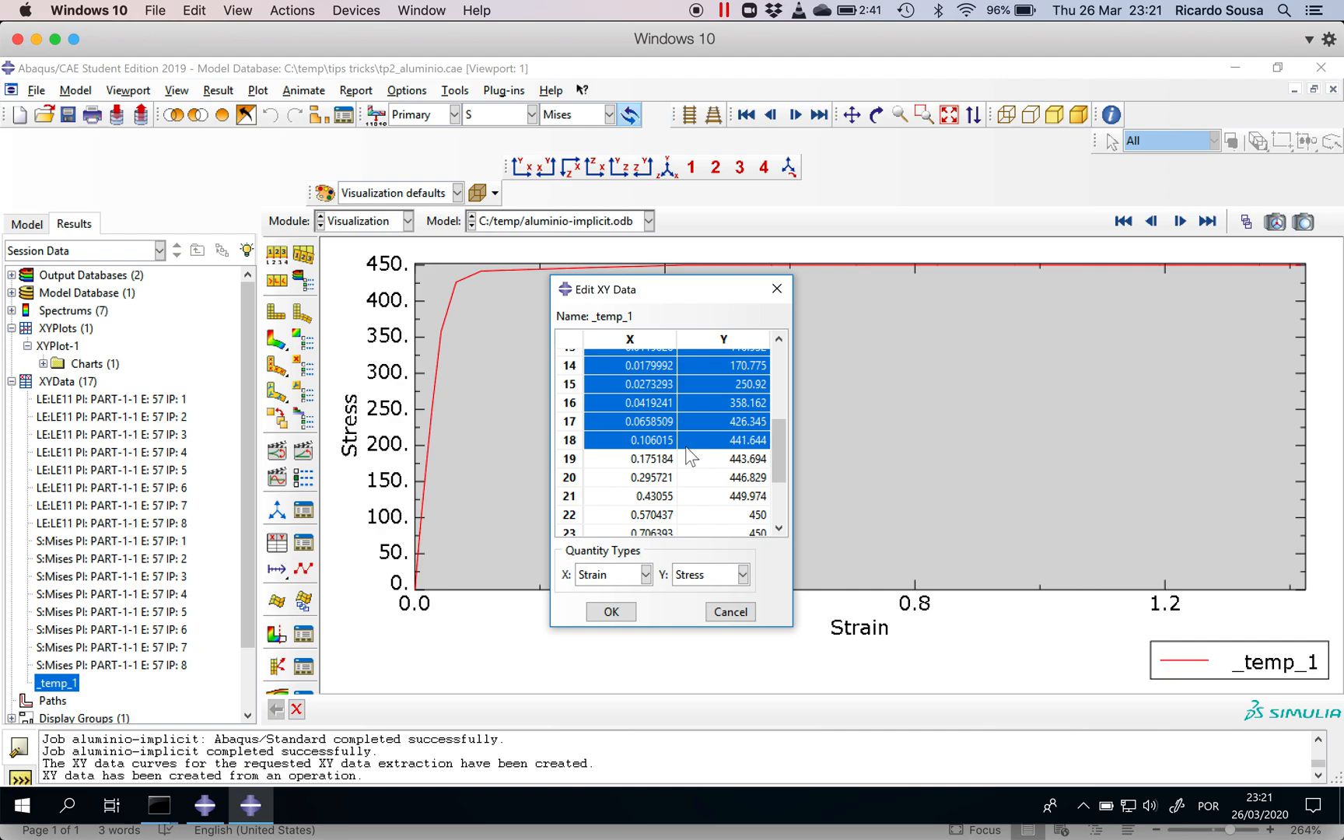
left_click(718, 610)
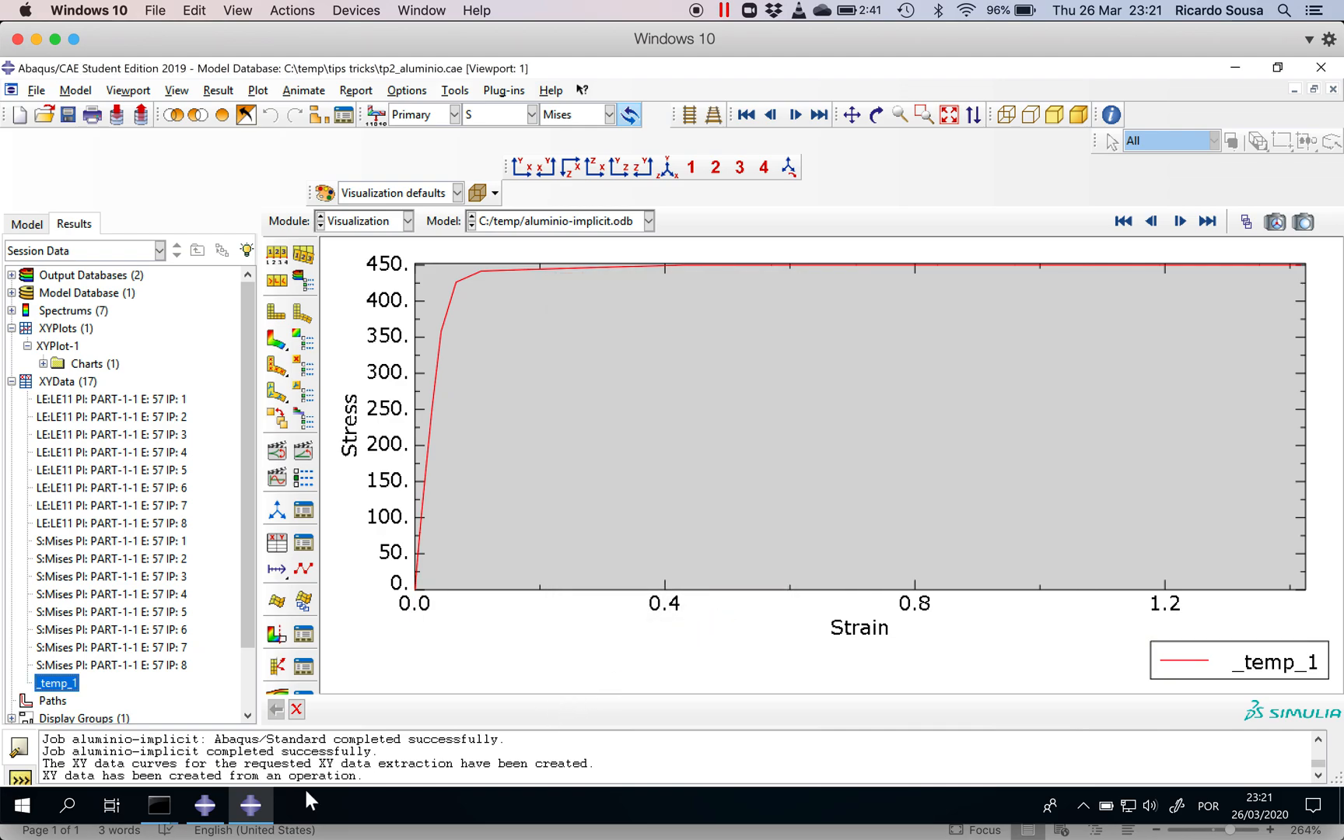
Step: Switch to the Abaqus window containing the explicit model tp2_aluminio_explicito and open its alumin material definition
mouse_move(217, 813)
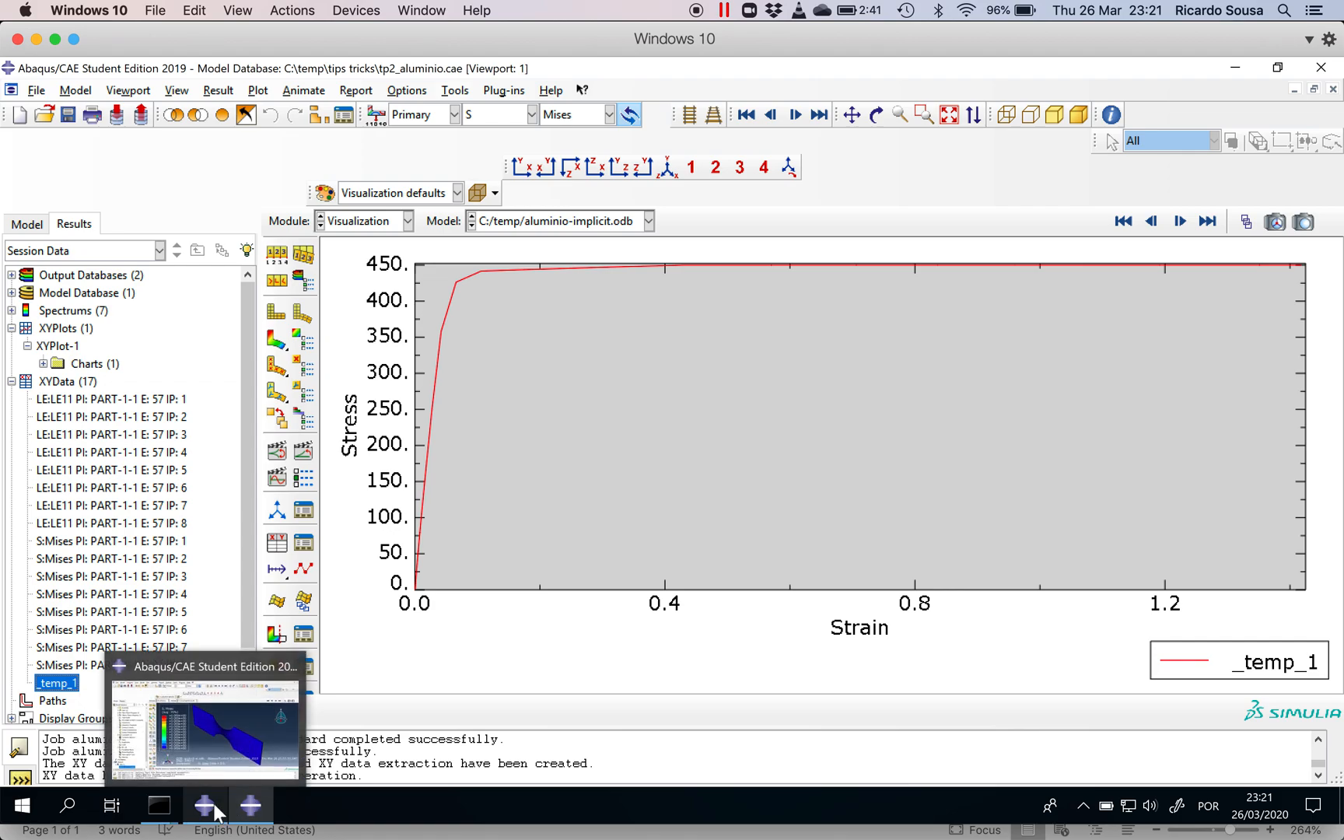
left_click(206, 750)
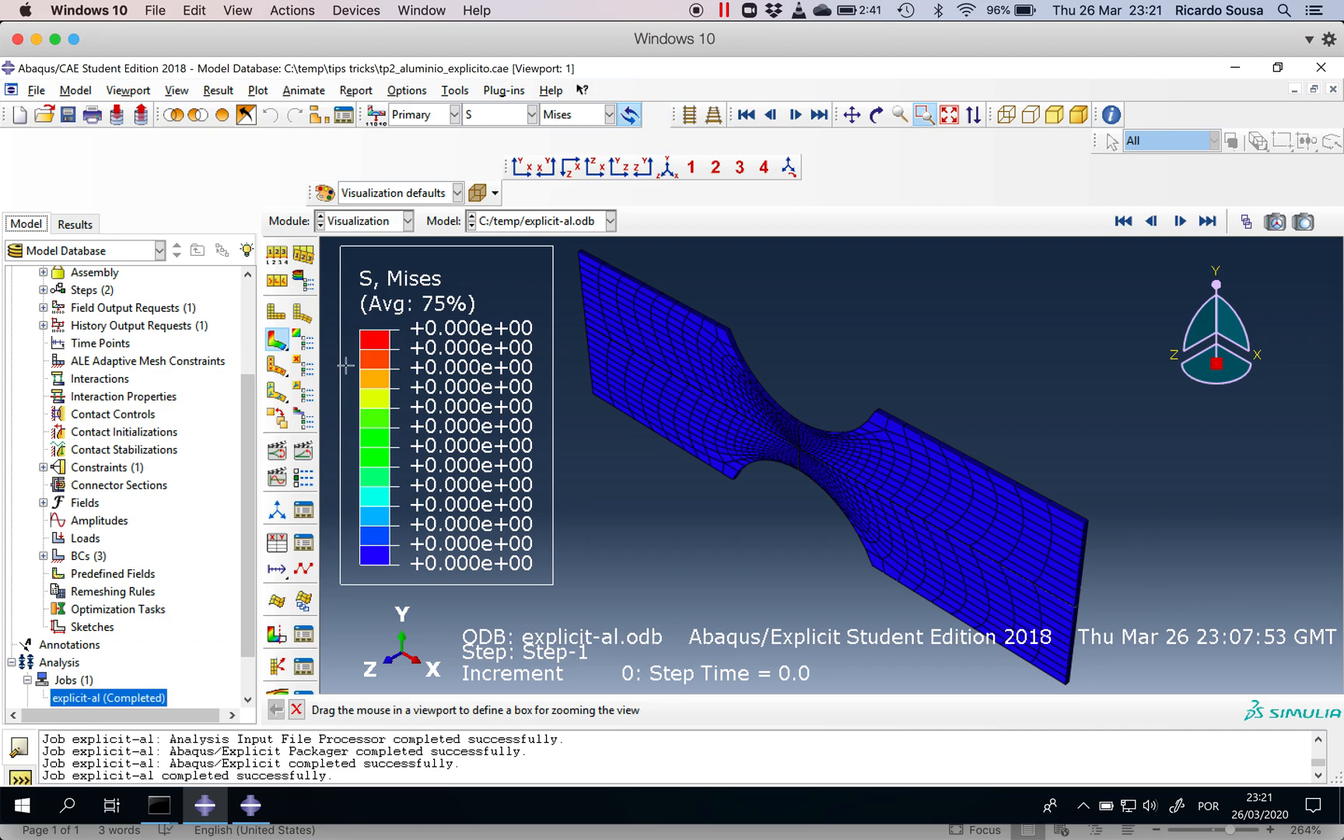
scroll(246, 314, "up", 3)
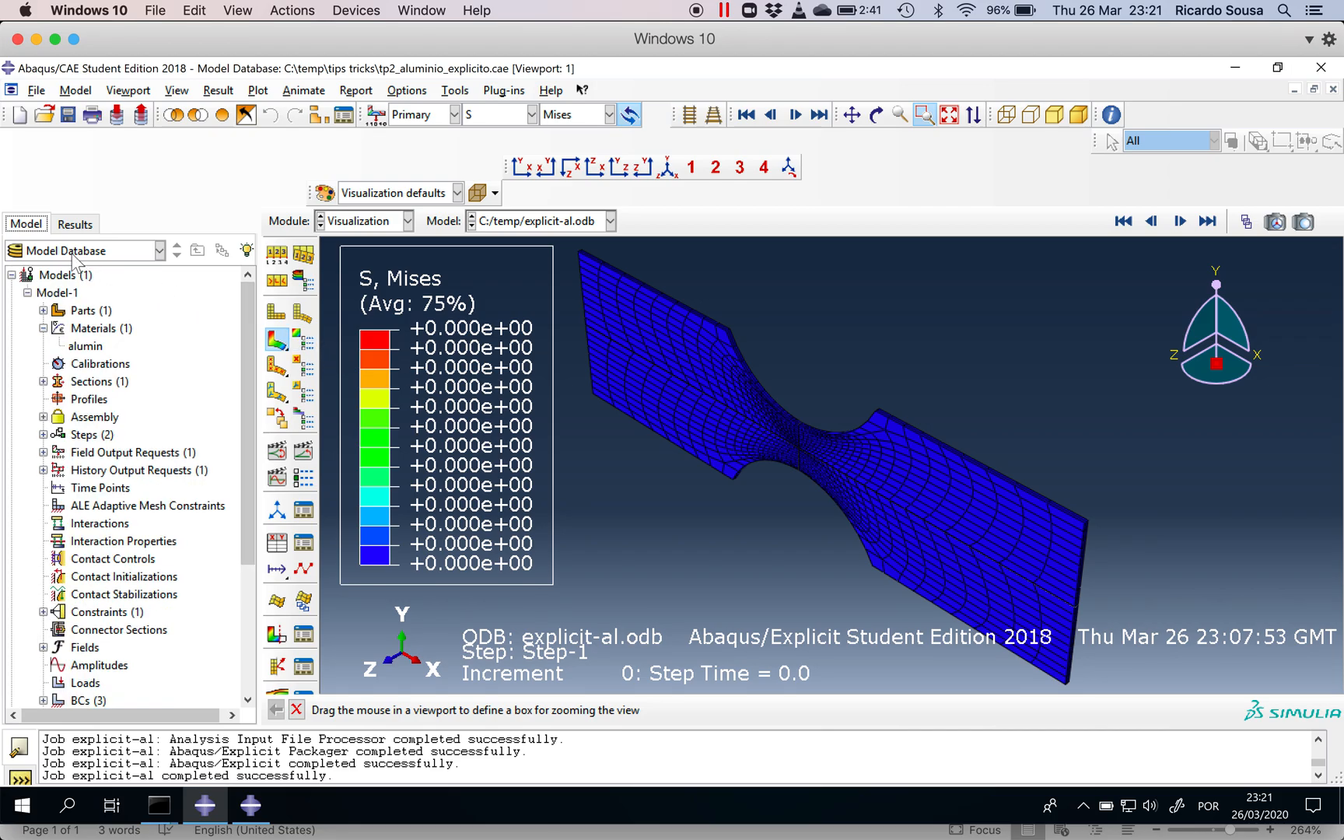
left_click(85, 346)
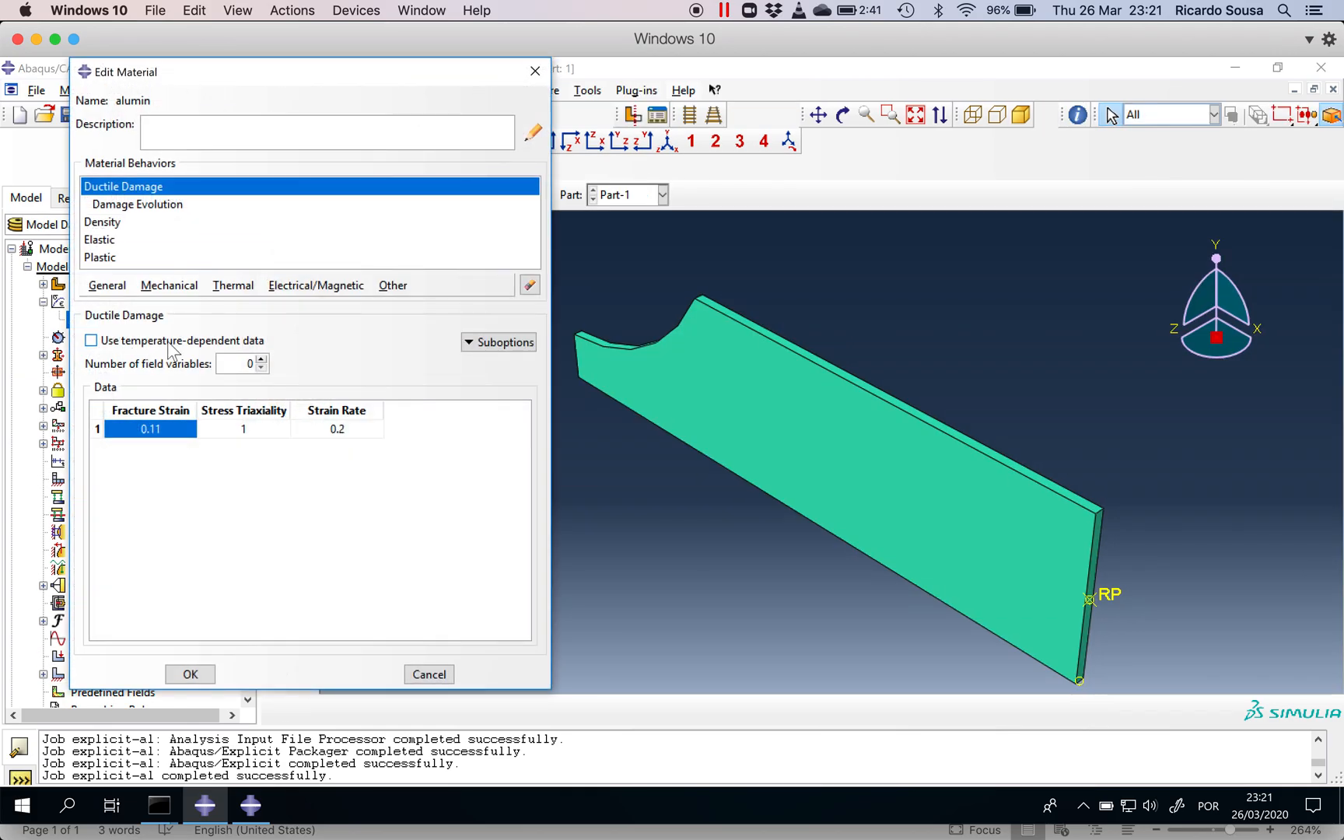
Step: Review the density, elastic, plastic and damage evolution data of the alumin material, and close it without changes
left_click(115, 226)
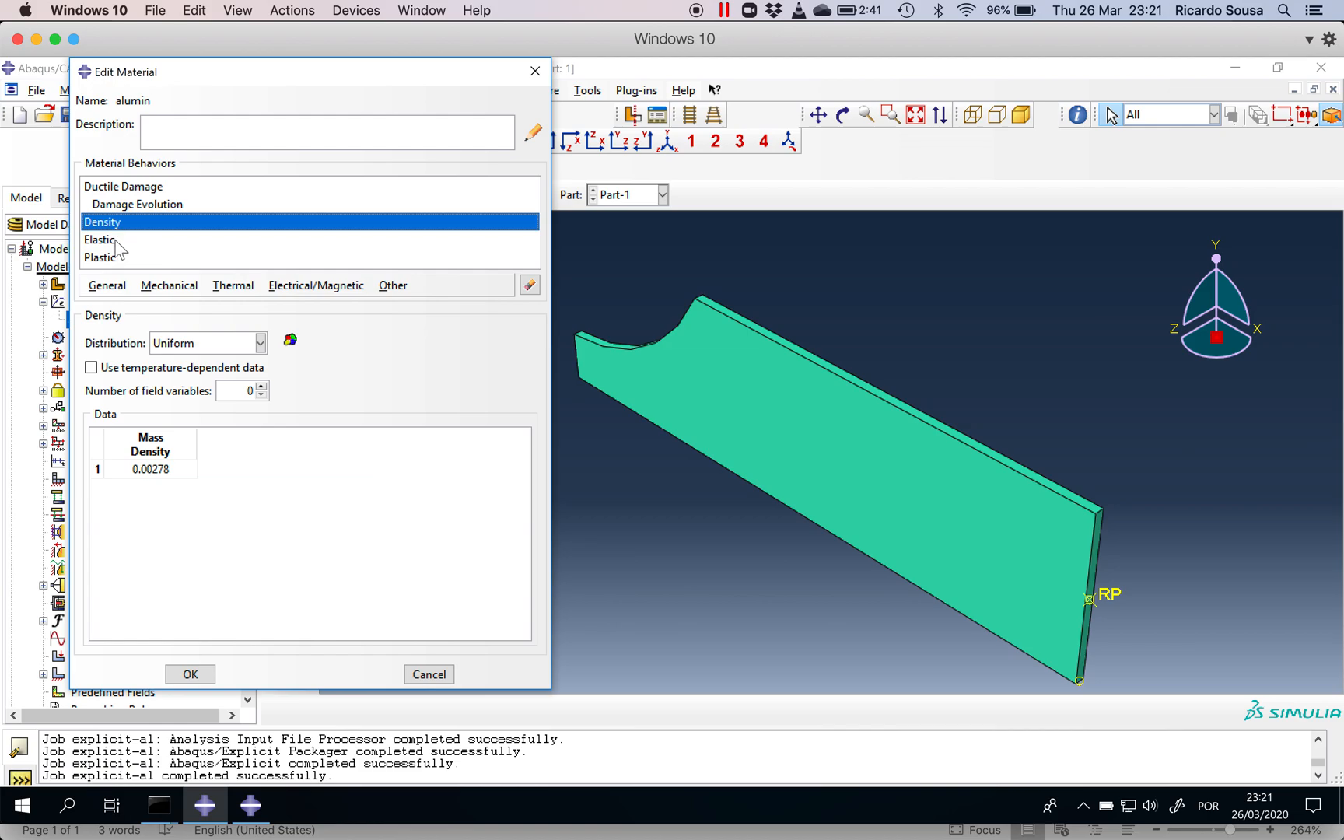
left_click(116, 241)
left_click(117, 257)
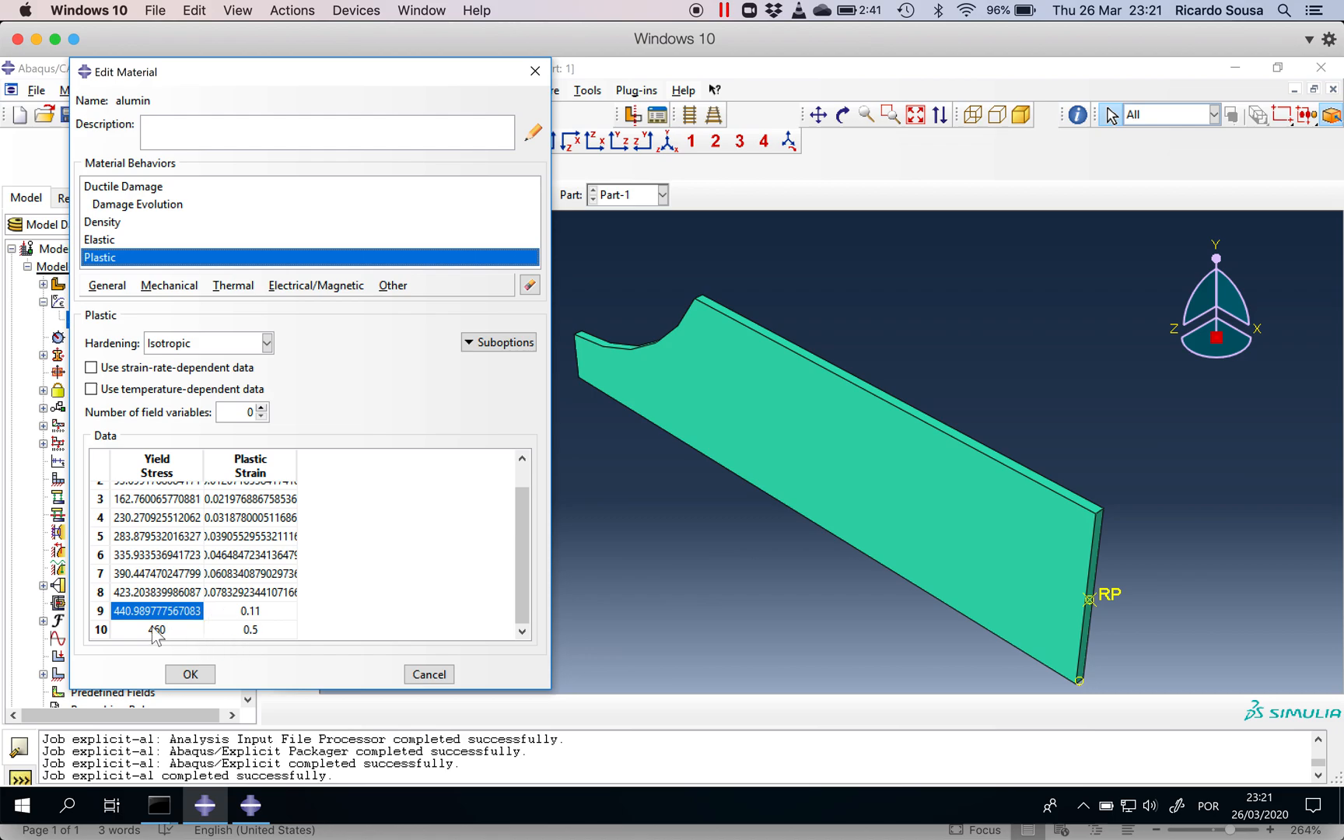
double_click(250, 612)
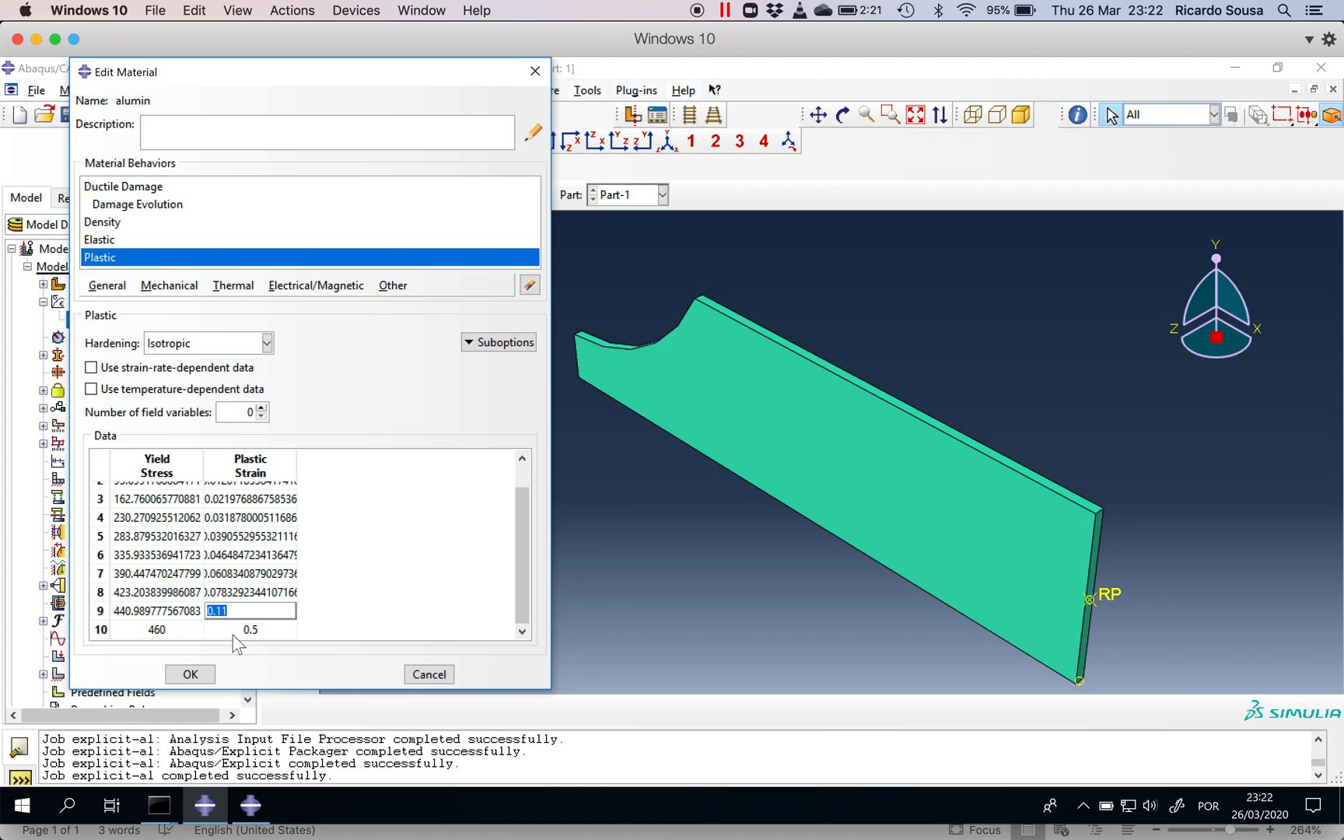
left_click(134, 205)
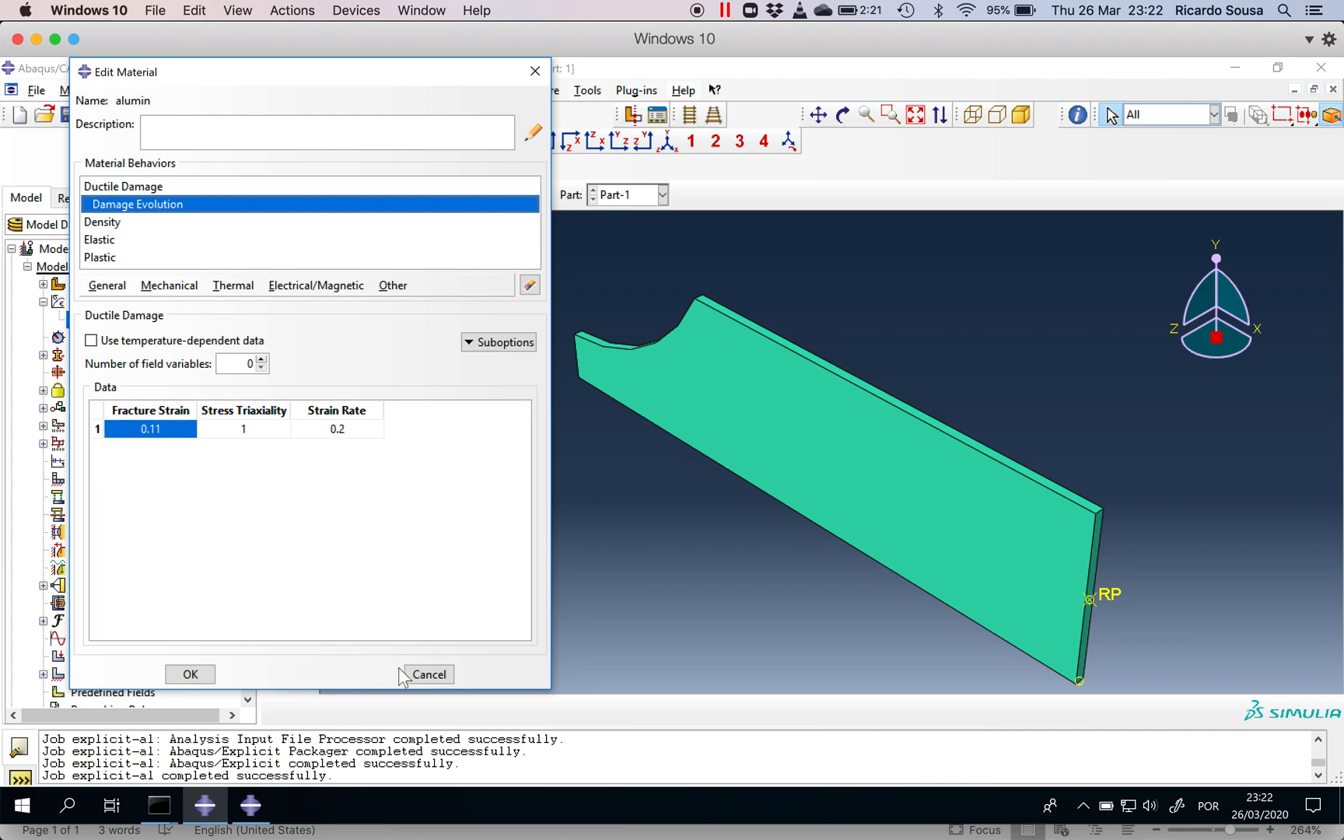
left_click(428, 674)
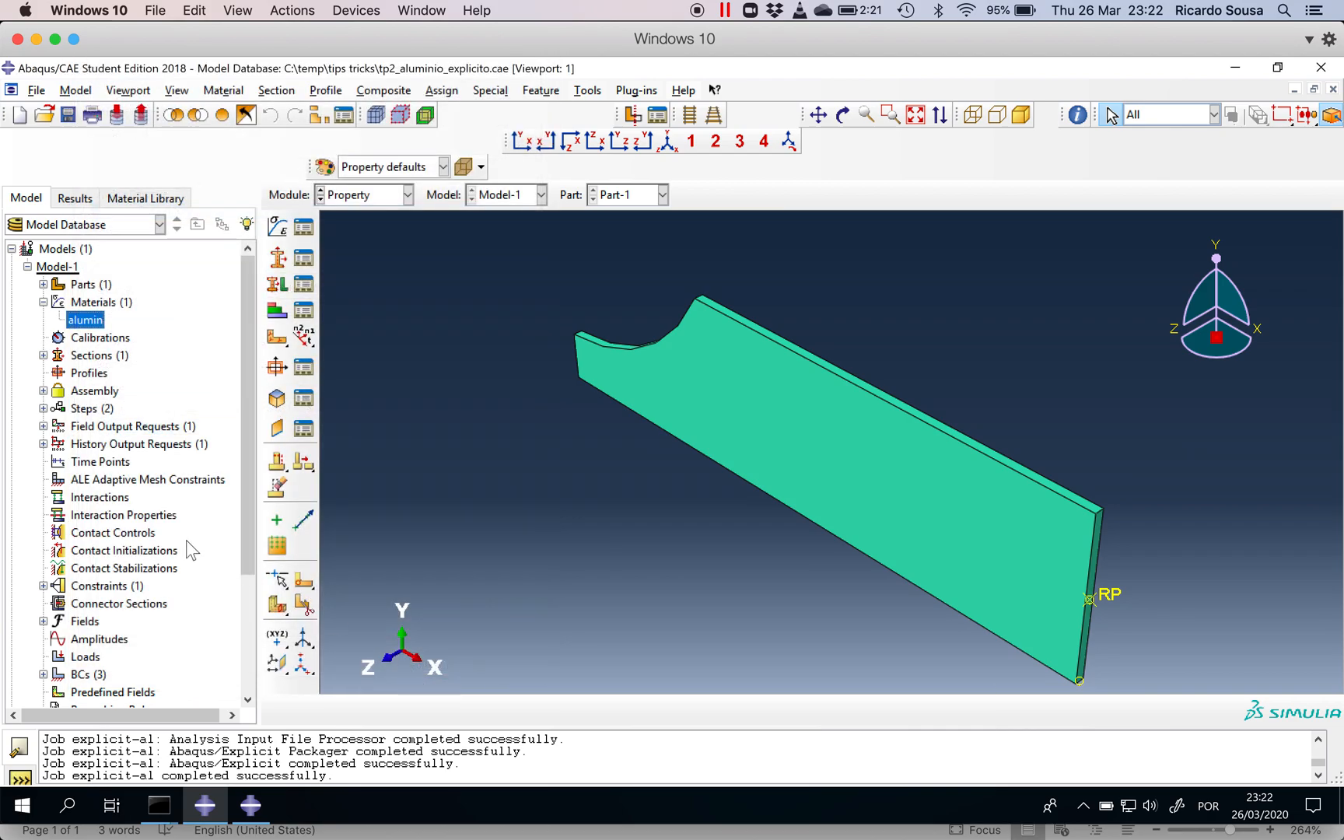
Step: Check that field output request F-Output-1 includes the STATUS variable among its State/Field/User/Time outputs
left_click(44, 426)
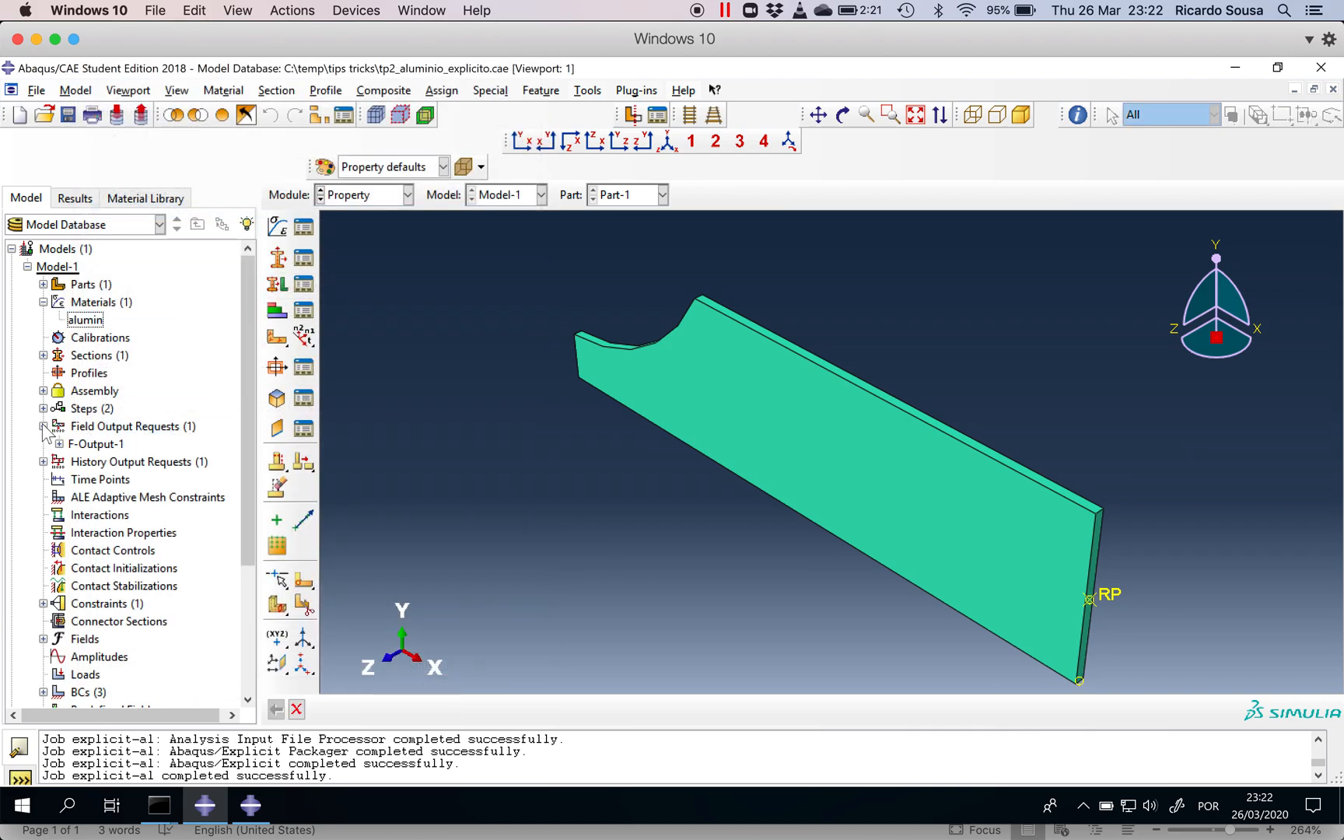
left_click(94, 444)
double_click(94, 448)
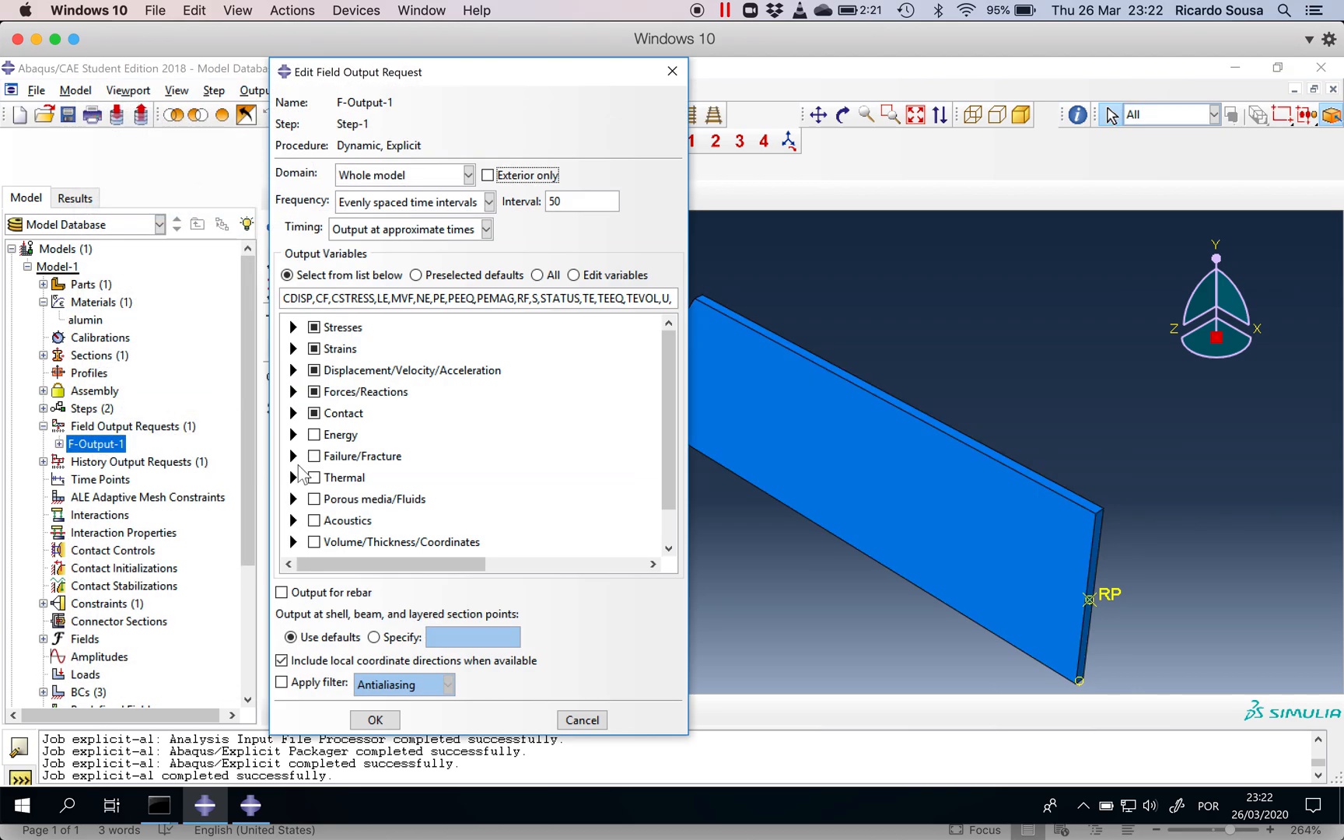
scroll(303, 477, "down", 1)
left_click(293, 522)
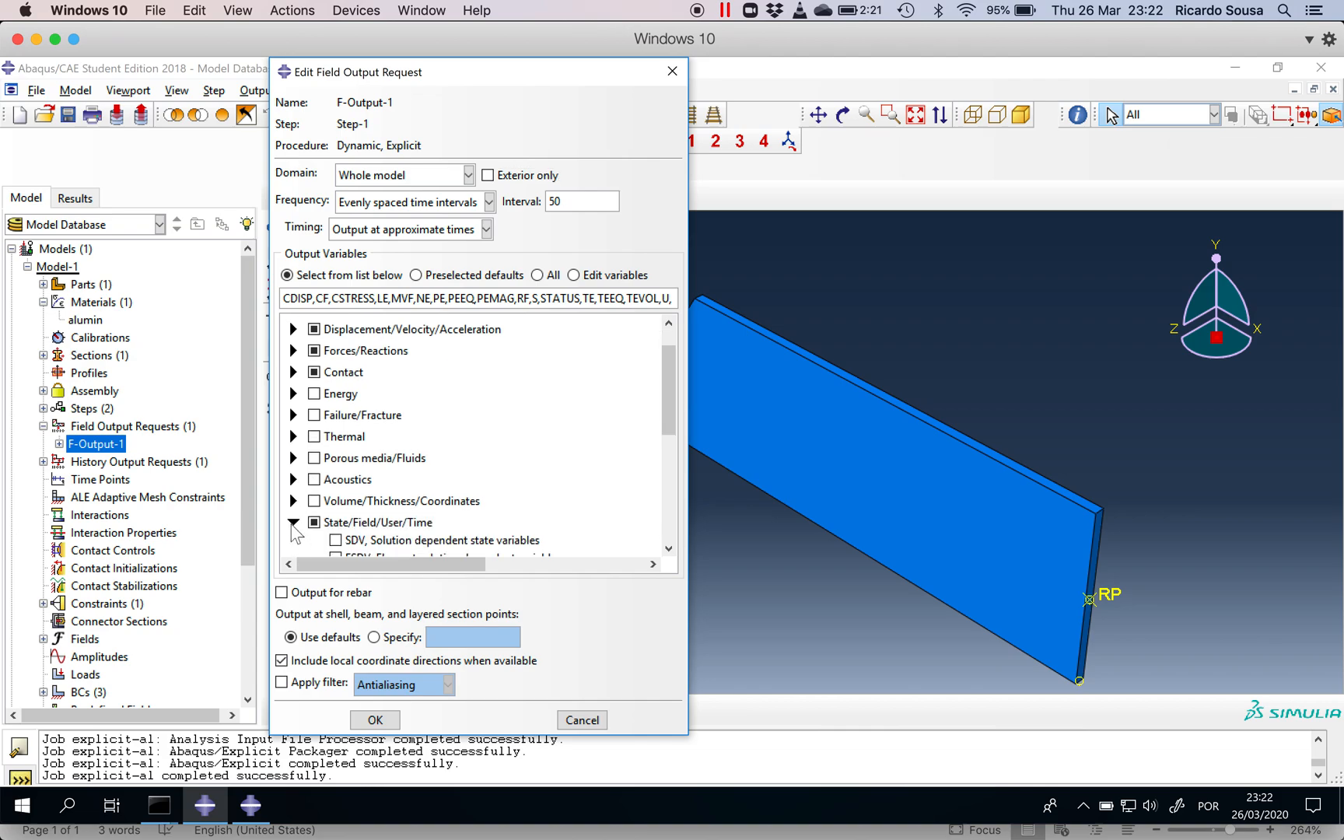
scroll(343, 524, "down", 2)
scroll(345, 527, "down", 3)
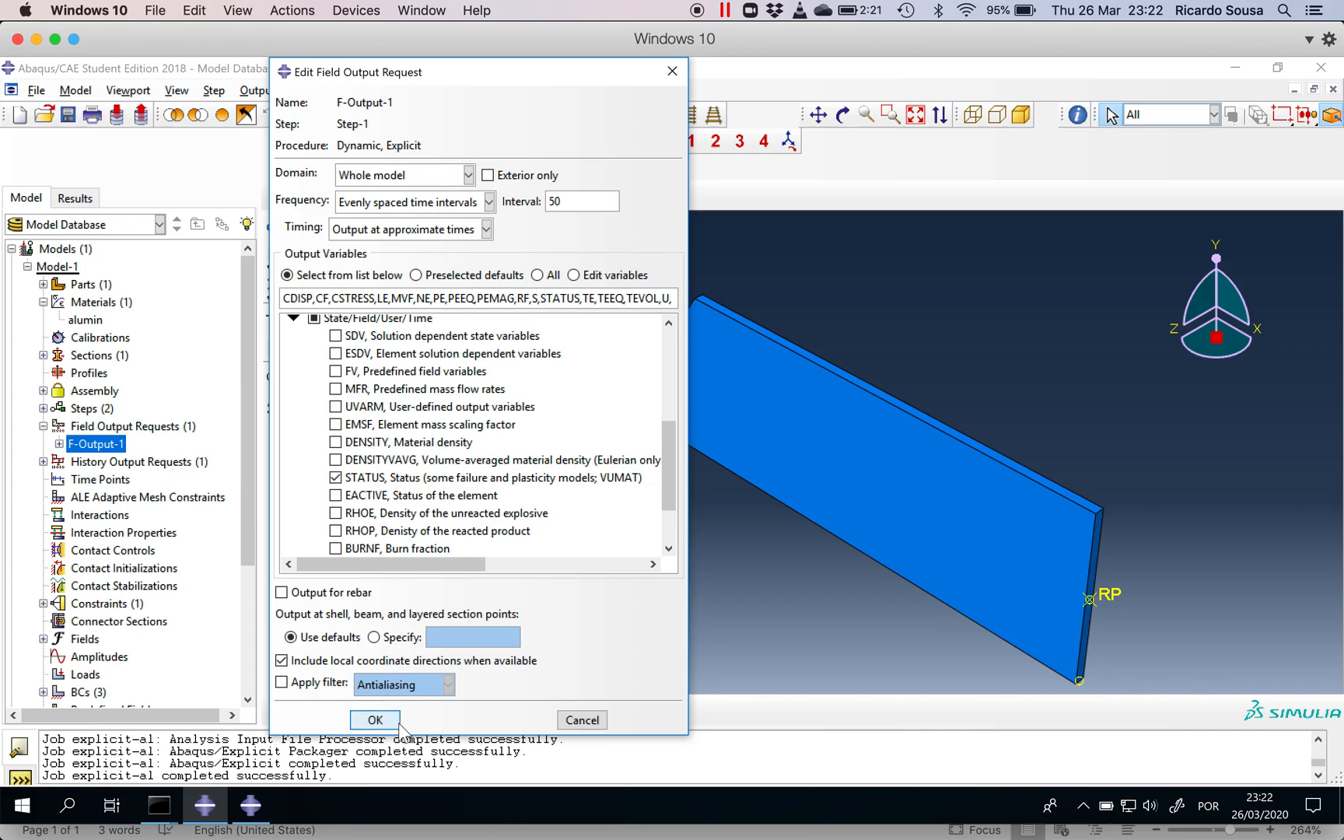
left_click(375, 719)
Step: Open the results of the completed explicit-al job
left_click(248, 689)
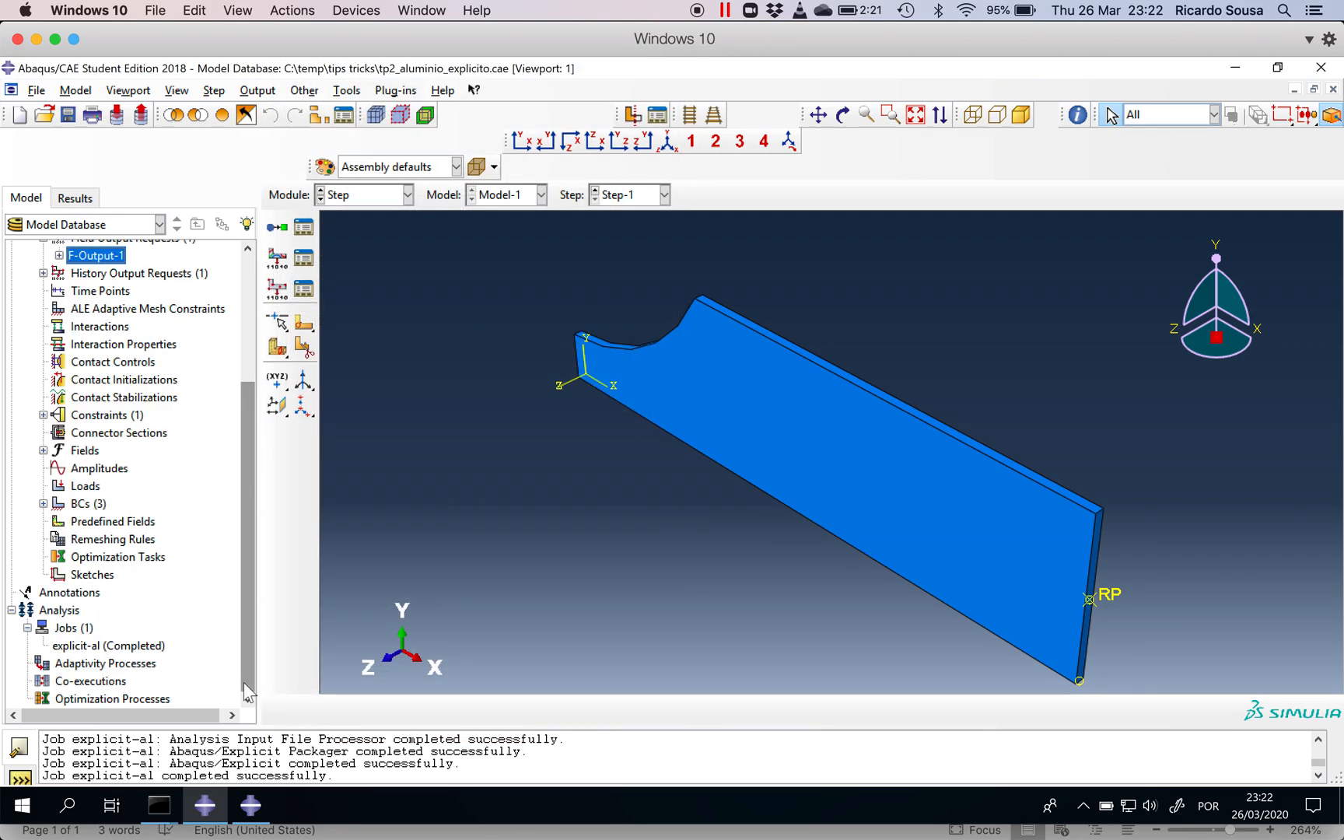
left_click(109, 646)
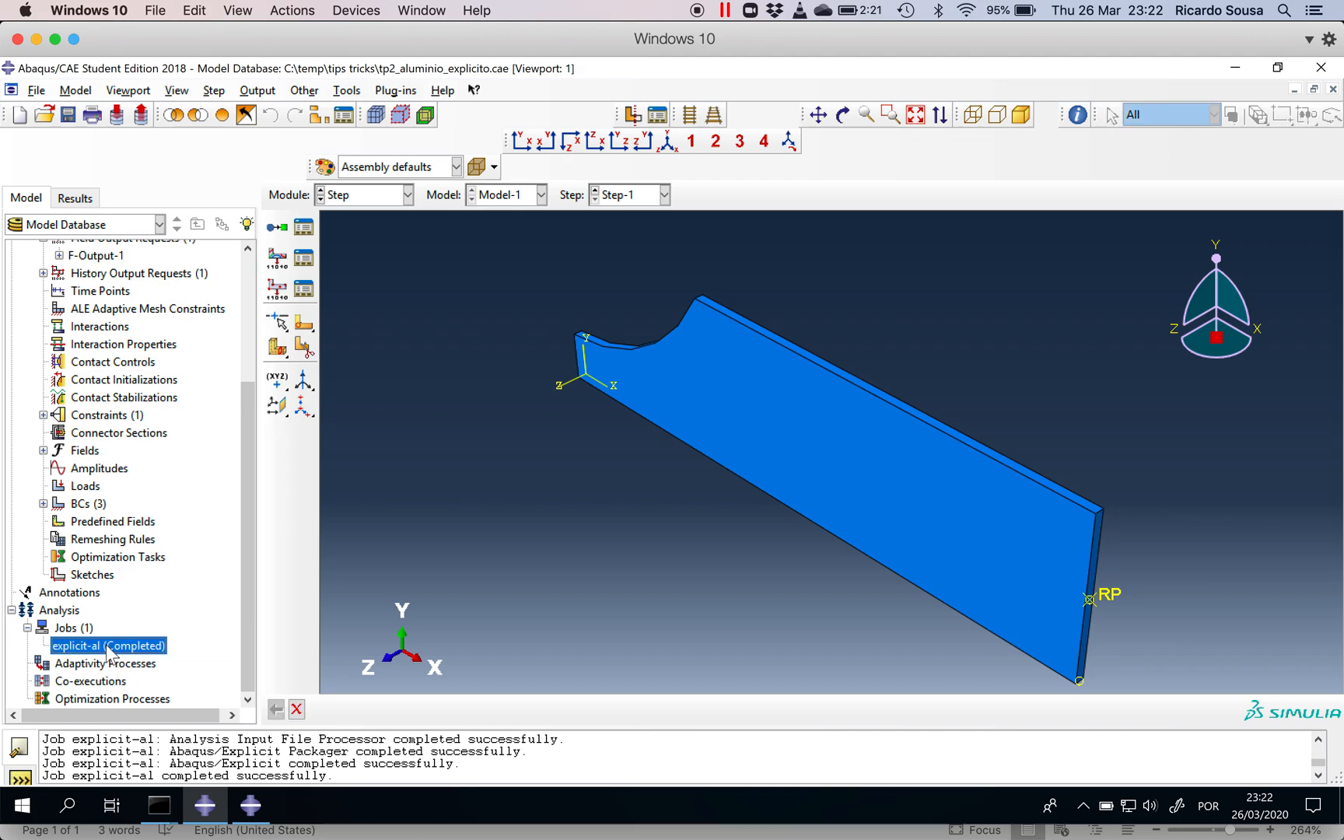
right_click(109, 652)
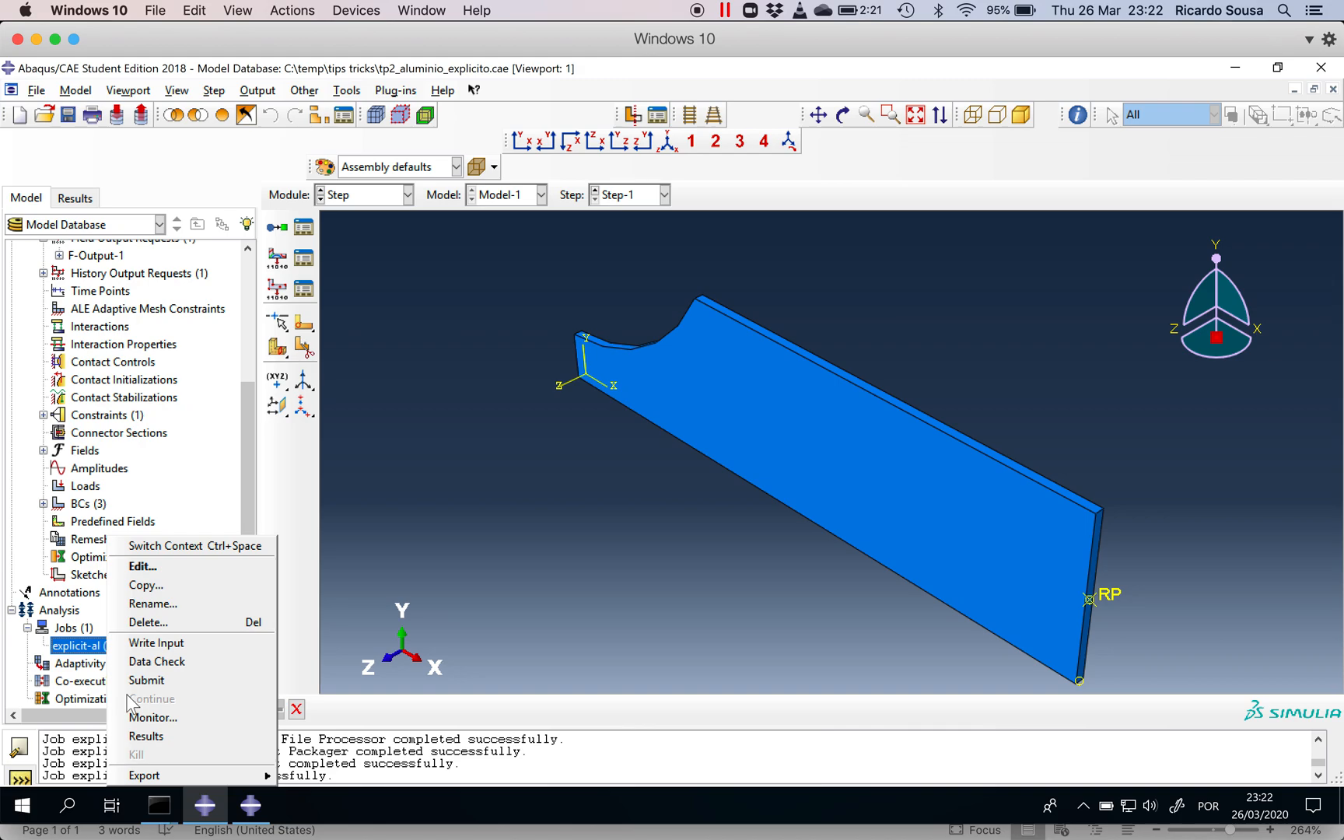
left_click(141, 736)
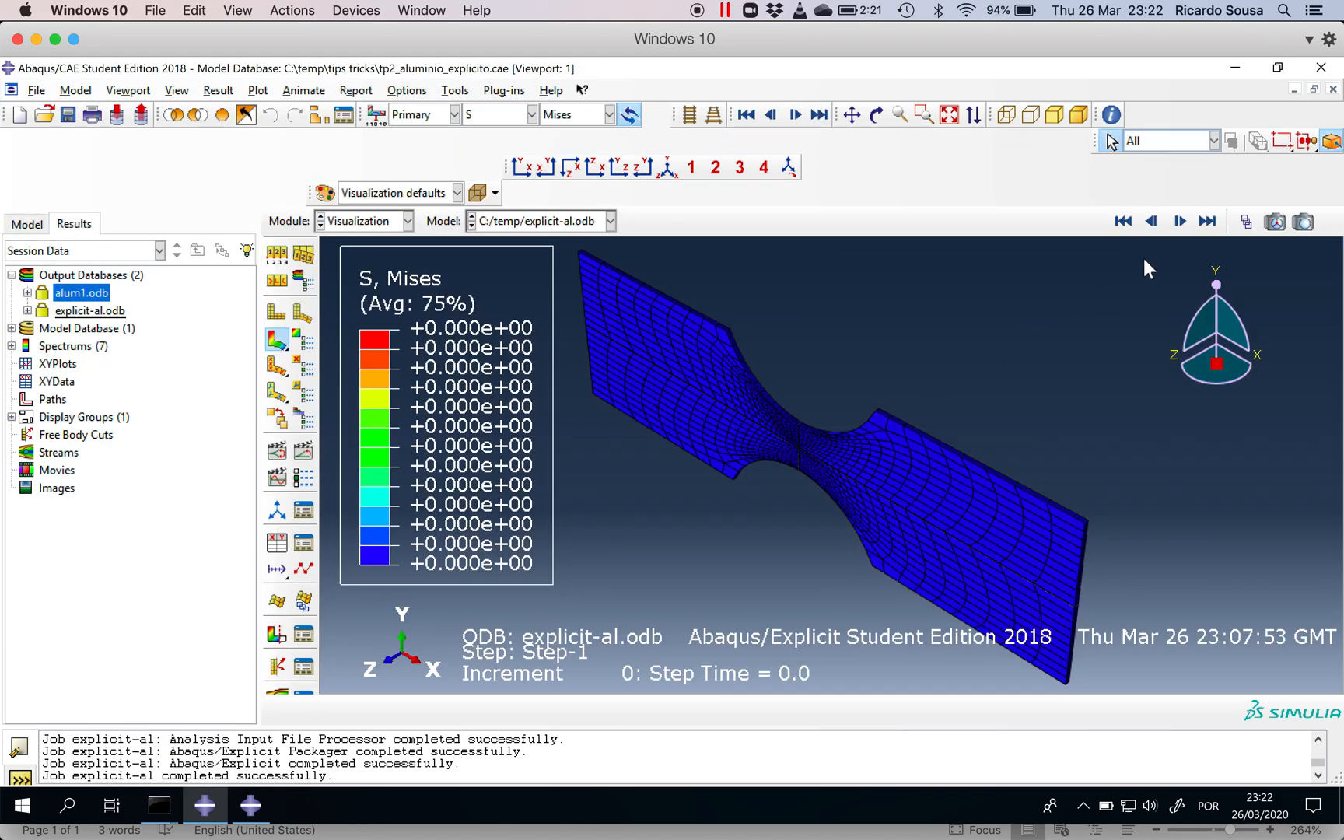
Step: Advance frame by frame through the explicit results to step time 1.380, examining how the von Mises stress develops
left_click(1176, 224)
left_click(1176, 224)
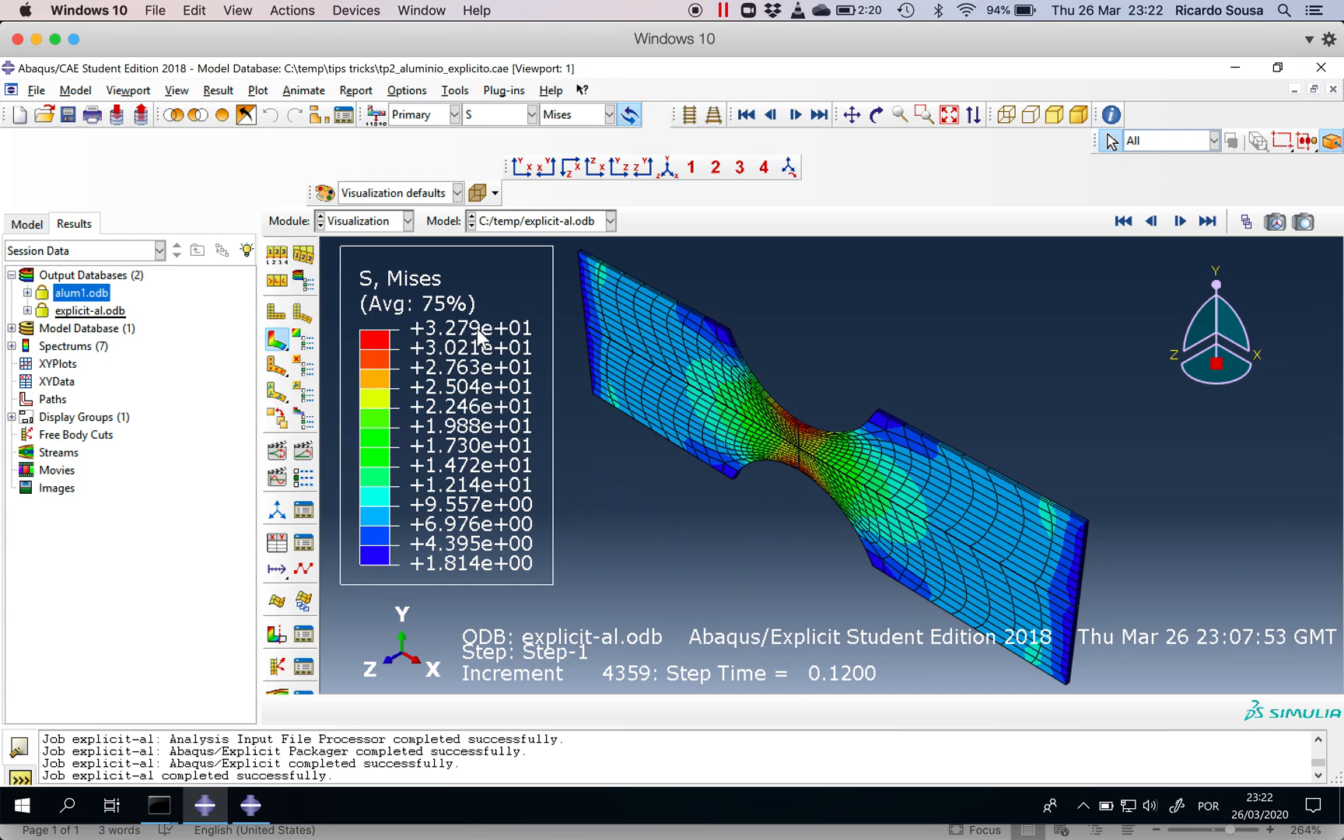
left_click(1180, 222)
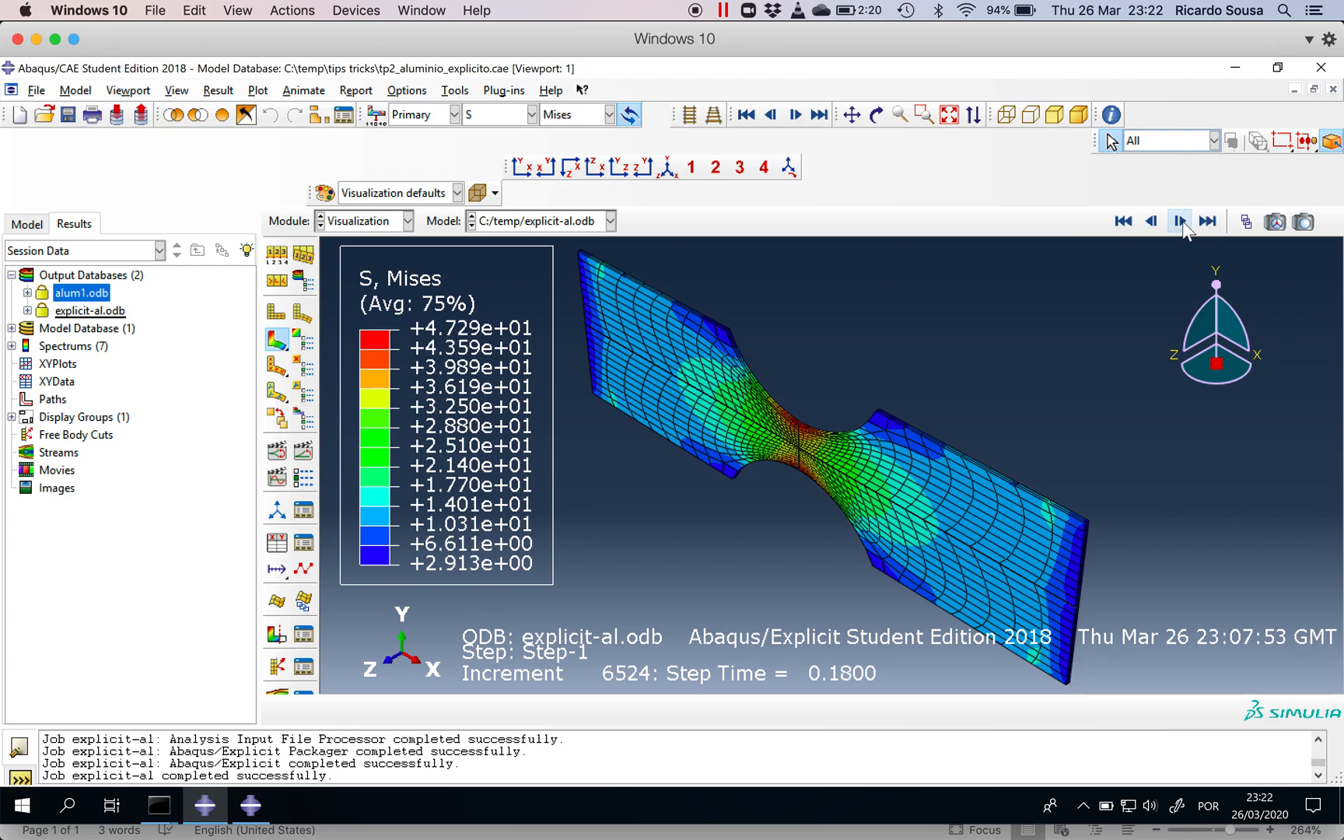
left_click(1180, 221)
left_click(1180, 222)
left_click(1180, 222)
left_click(1180, 221)
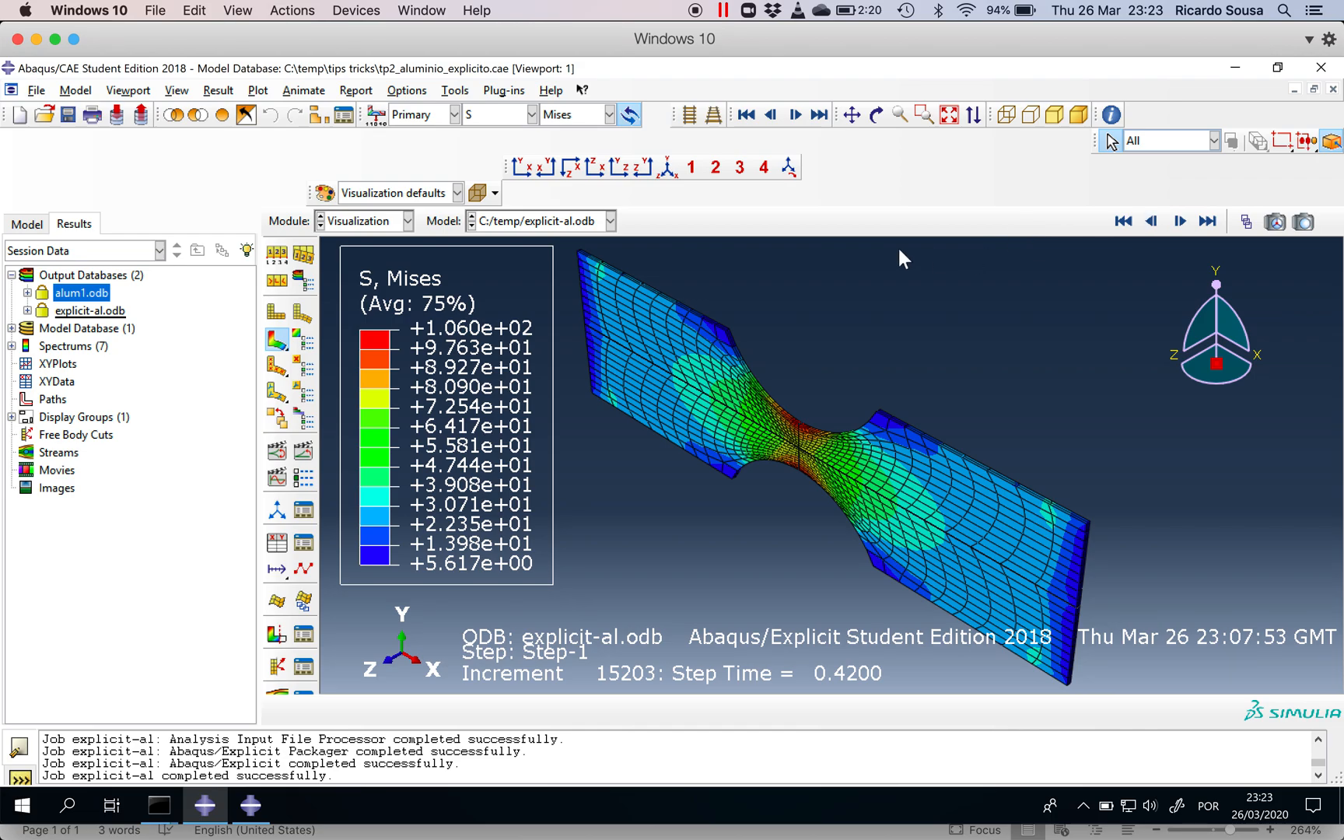
left_click(1180, 222)
left_click(1180, 222)
left_click(1180, 223)
left_click(1180, 223)
left_click(1180, 223)
left_click(1180, 223)
left_click(1180, 222)
left_click(1180, 222)
left_click(1180, 222)
left_click(1180, 222)
left_click(1180, 223)
left_click(1180, 222)
left_click(1180, 223)
left_click(1180, 222)
left_click(1180, 222)
left_click(1180, 223)
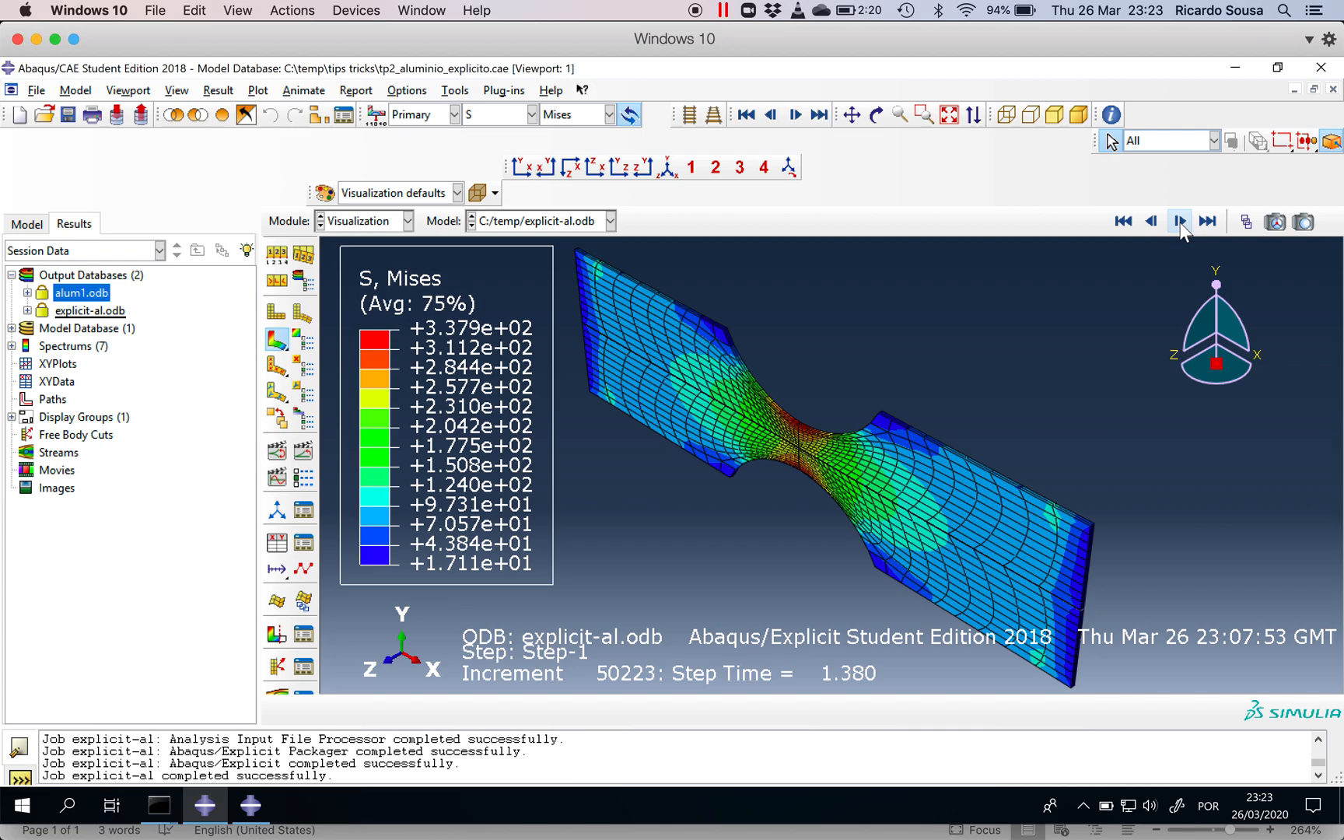
Step: Zoom in on the specimen's neck and advance frame by frame to step time 2.400, examining how the von Mises stress develops
left_click(925, 115)
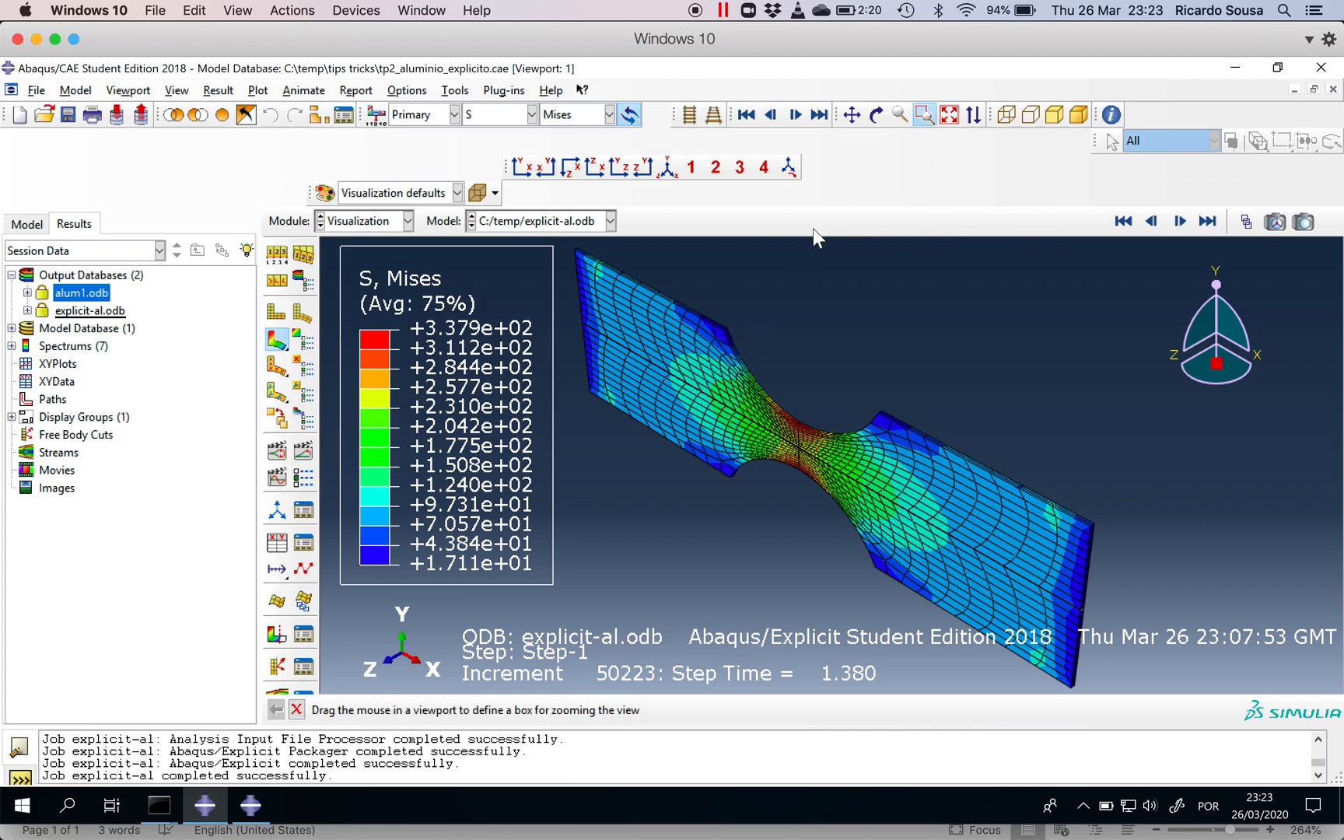
left_click_drag(752, 380, 876, 540)
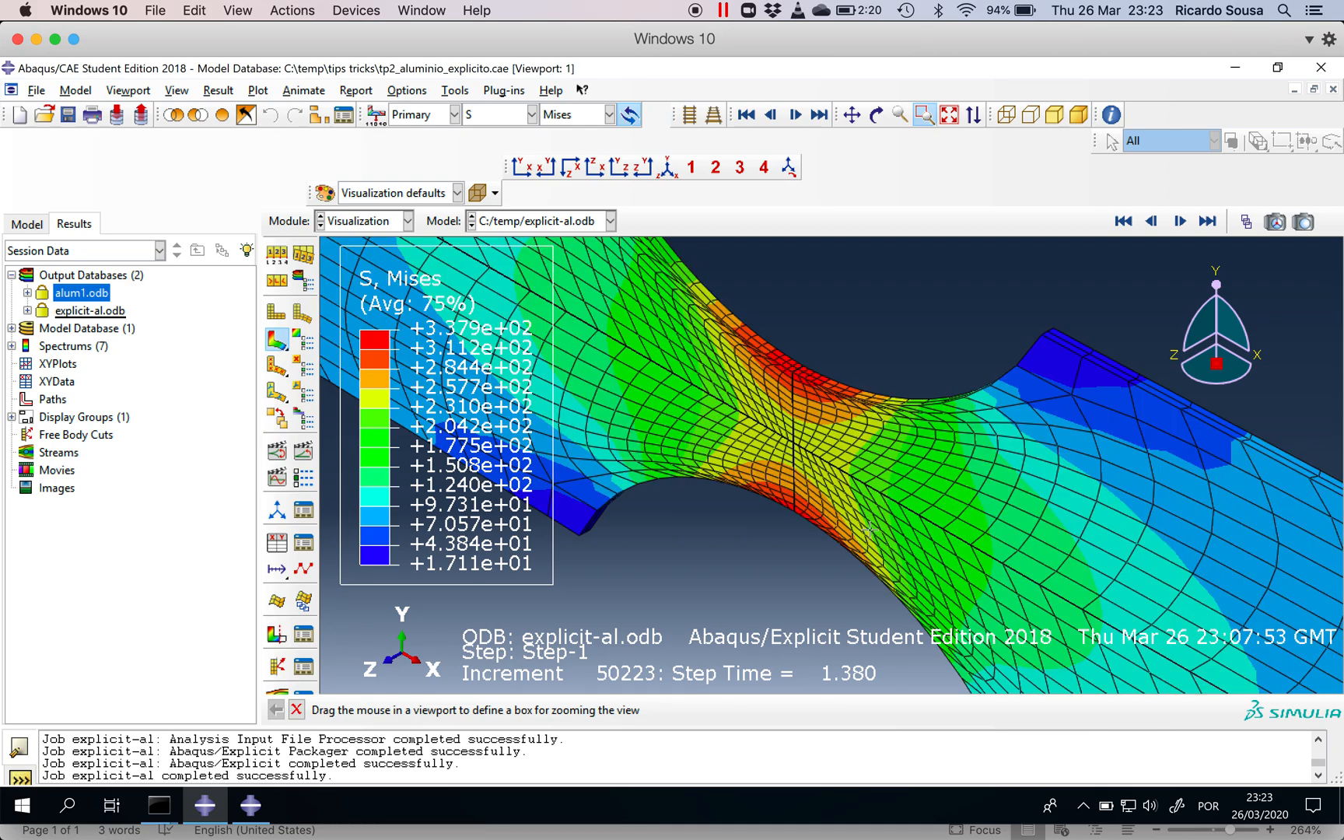
left_click(1181, 221)
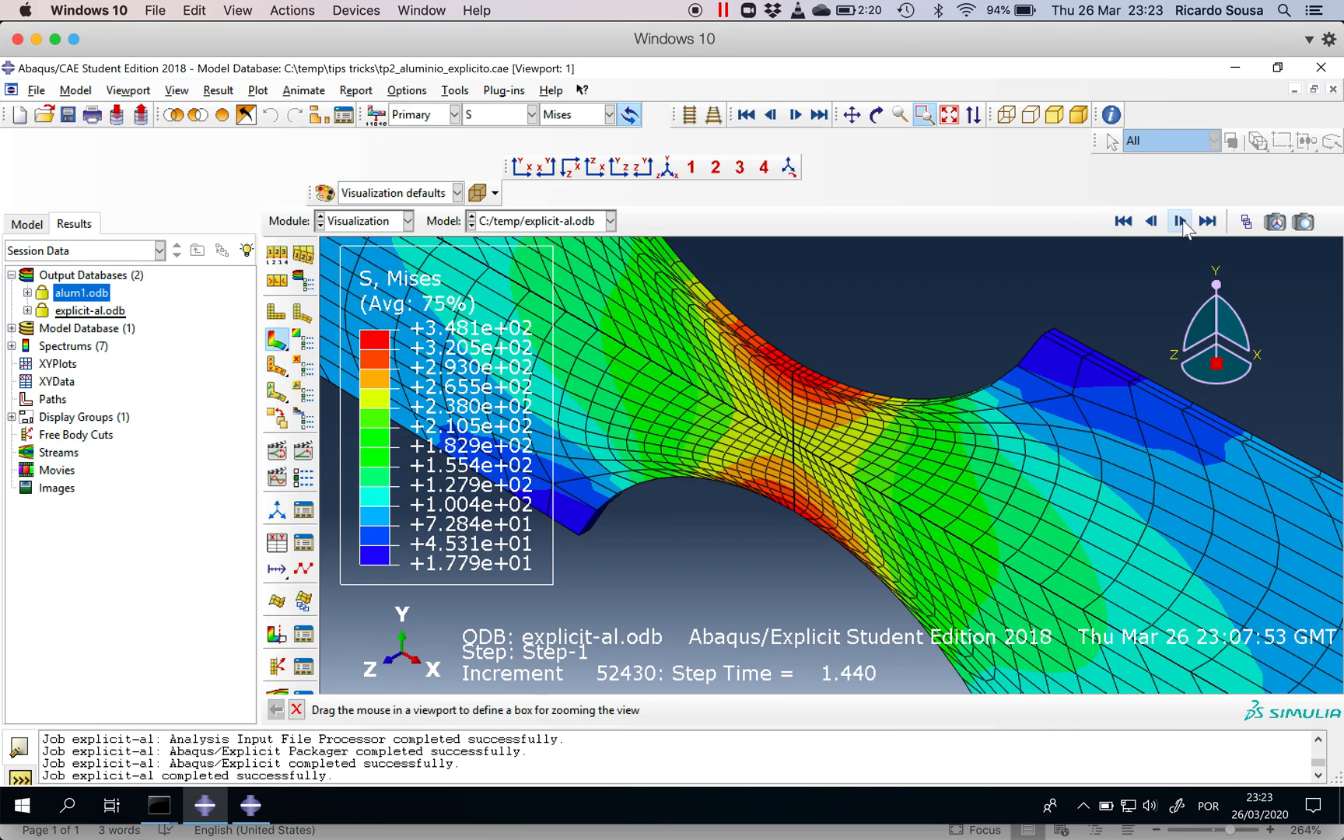
left_click(1180, 222)
left_click(1181, 221)
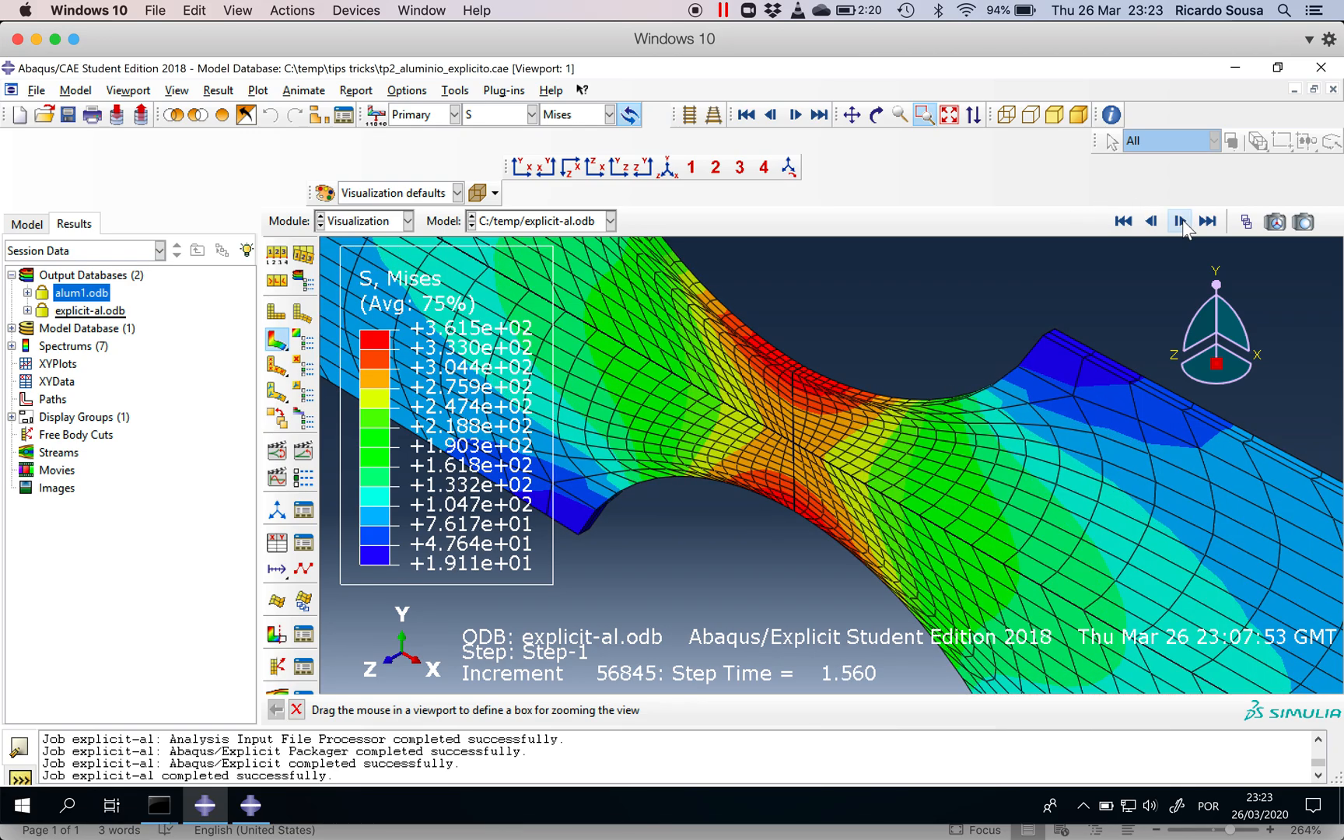
left_click(1181, 222)
left_click(1181, 221)
left_click(1181, 222)
left_click(1181, 222)
left_click(1181, 222)
left_click(1181, 222)
left_click(1181, 221)
left_click(1181, 222)
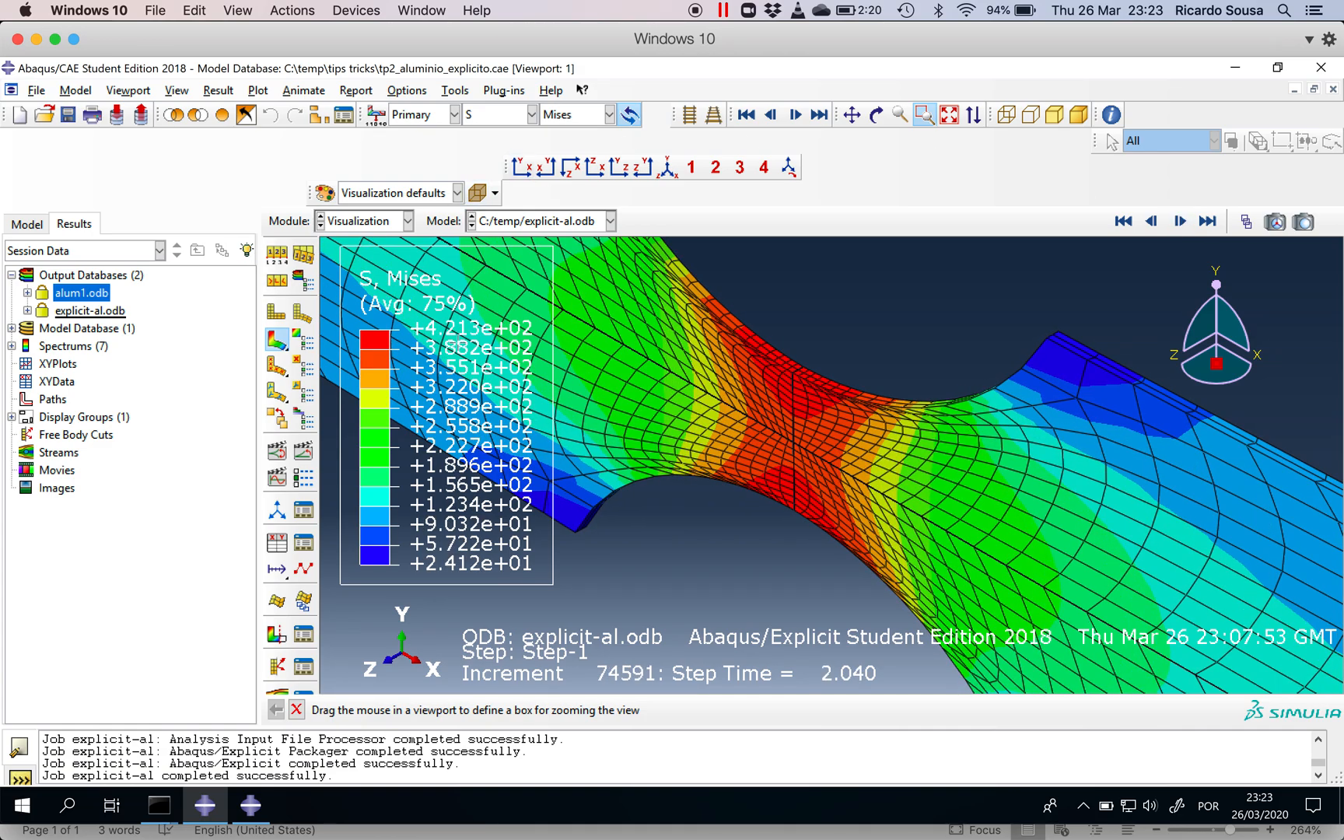
left_click(1186, 226)
left_click(1187, 227)
left_click(1187, 227)
left_click(1187, 227)
left_click(1187, 228)
left_click(1187, 227)
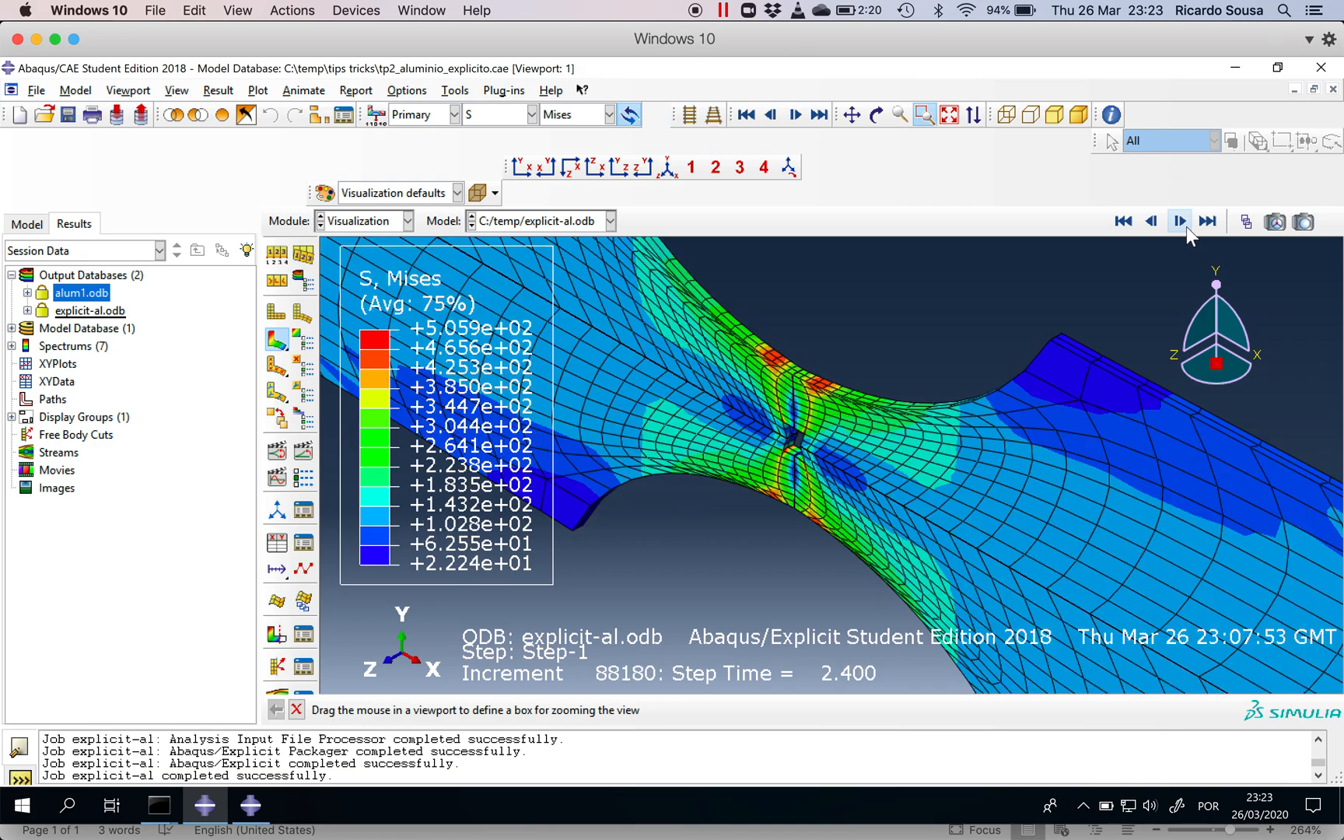
Step: Alternate between the frames around rupture, from step time 2.280 to 2.460, examining how the elements at the neck fail
left_click(1187, 227)
left_click(1152, 222)
left_click(1152, 223)
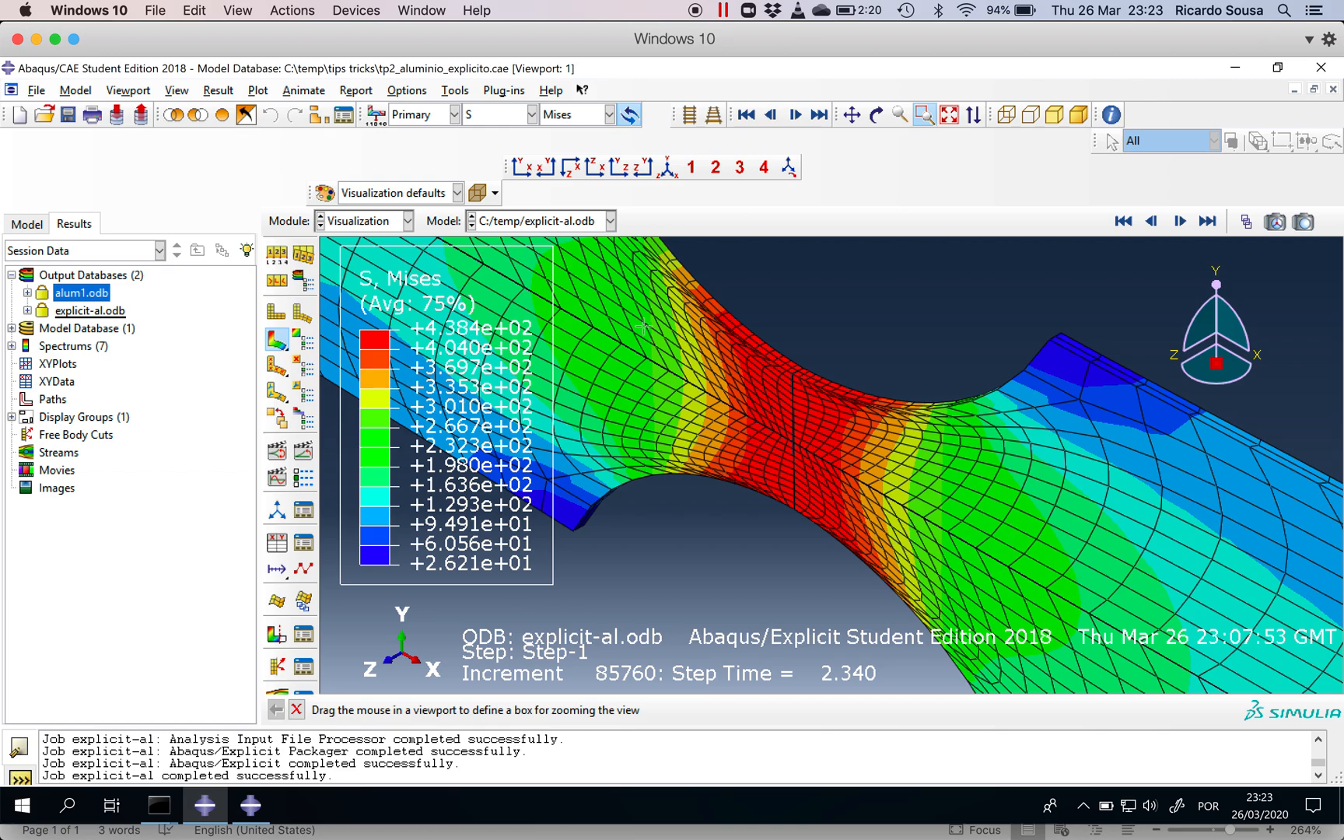
left_click(1179, 222)
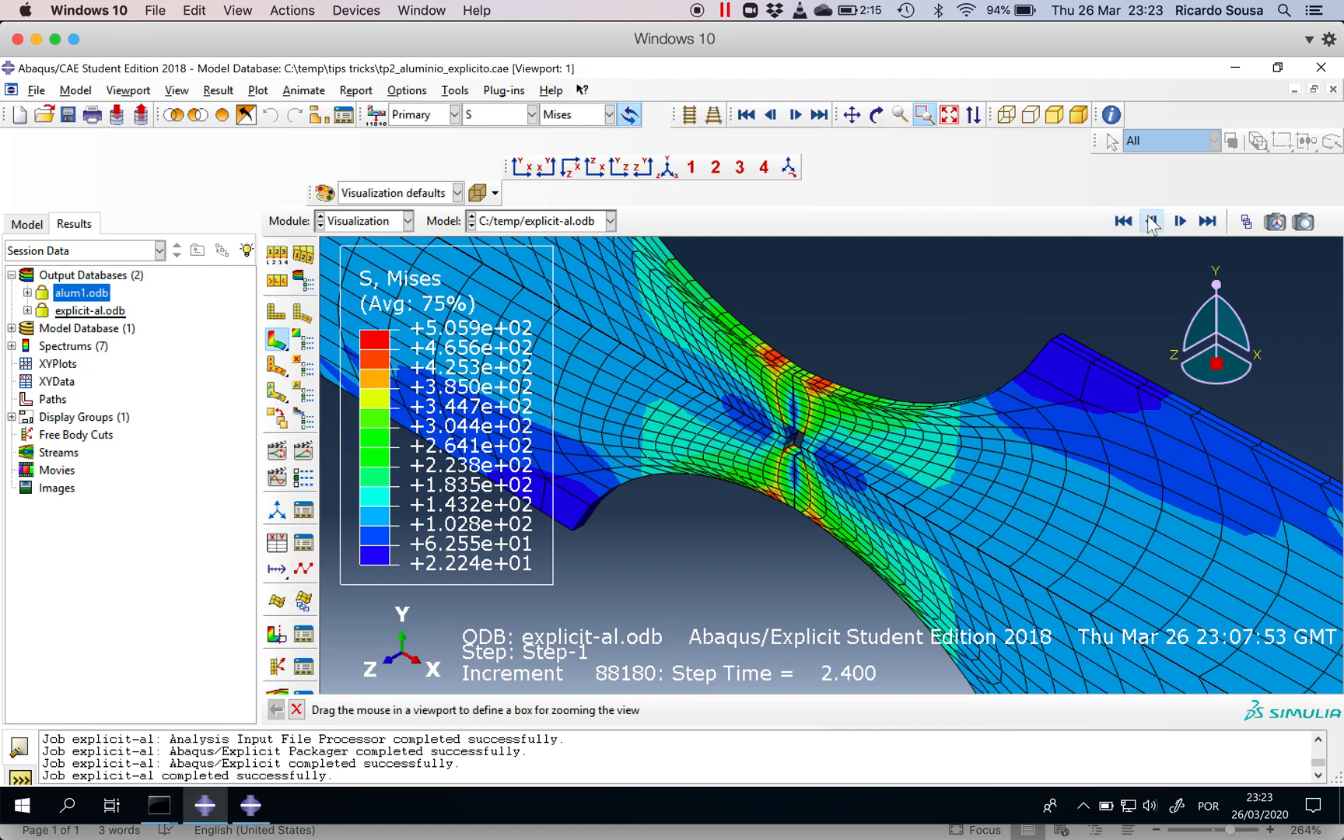
left_click(1180, 221)
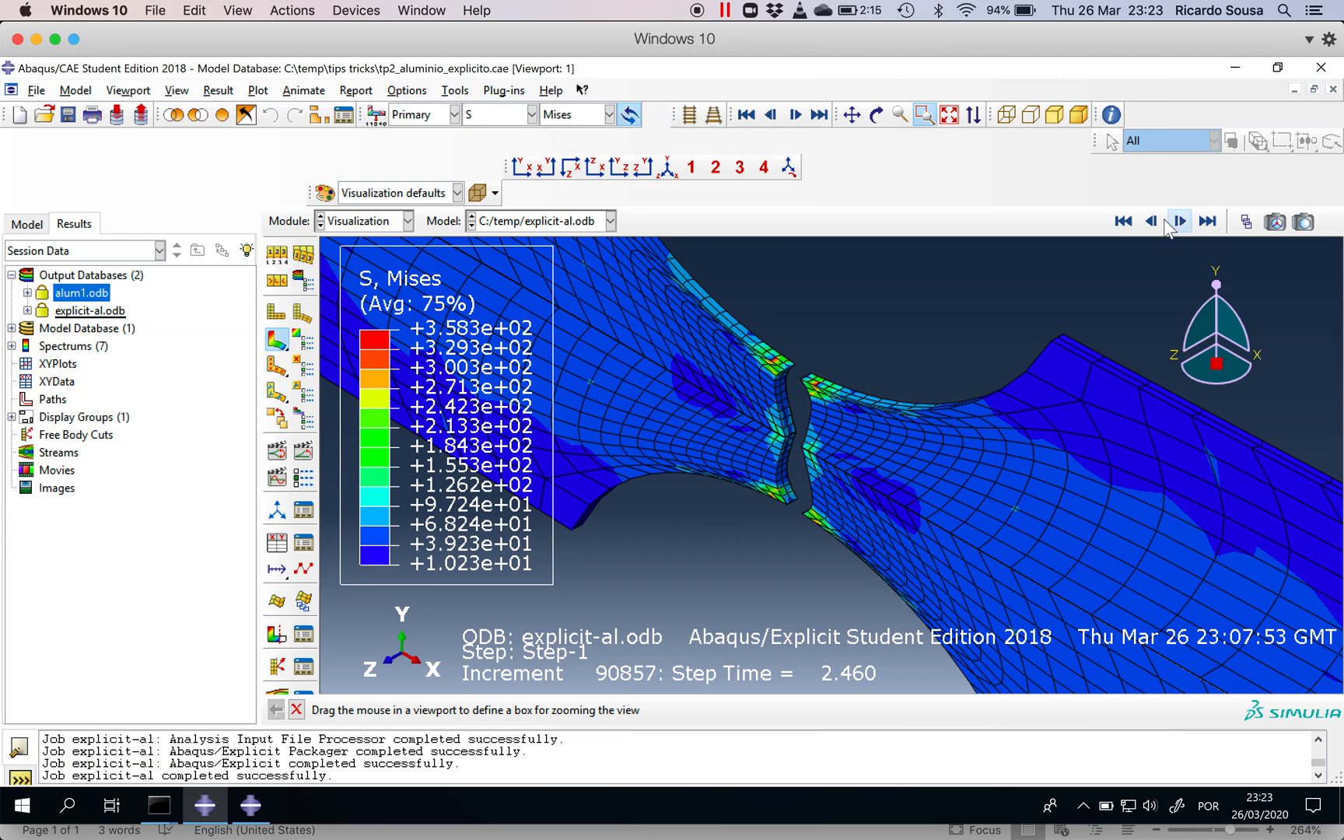
left_click(1154, 222)
left_click(1178, 223)
left_click(1155, 224)
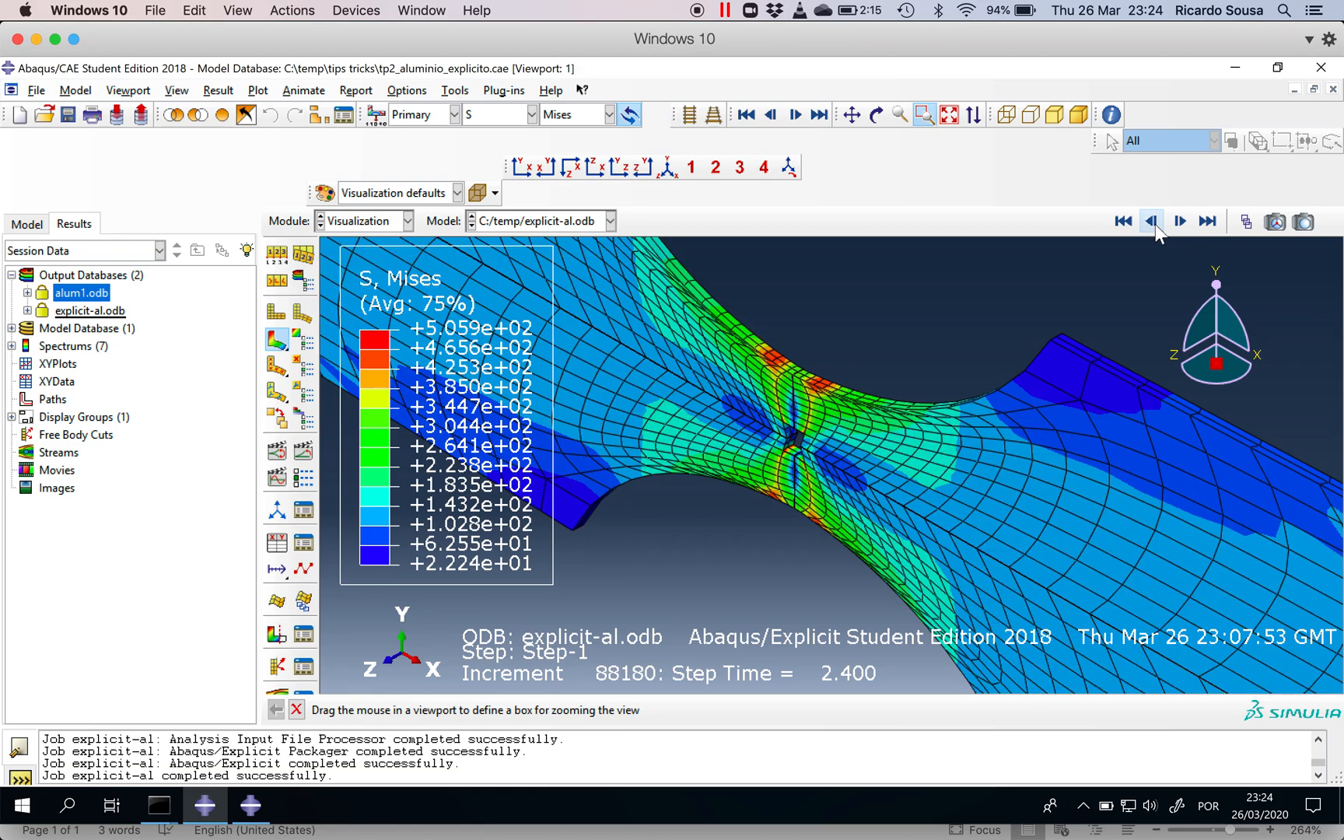
left_click(1155, 225)
left_click(1175, 225)
left_click(1151, 222)
left_click(1152, 222)
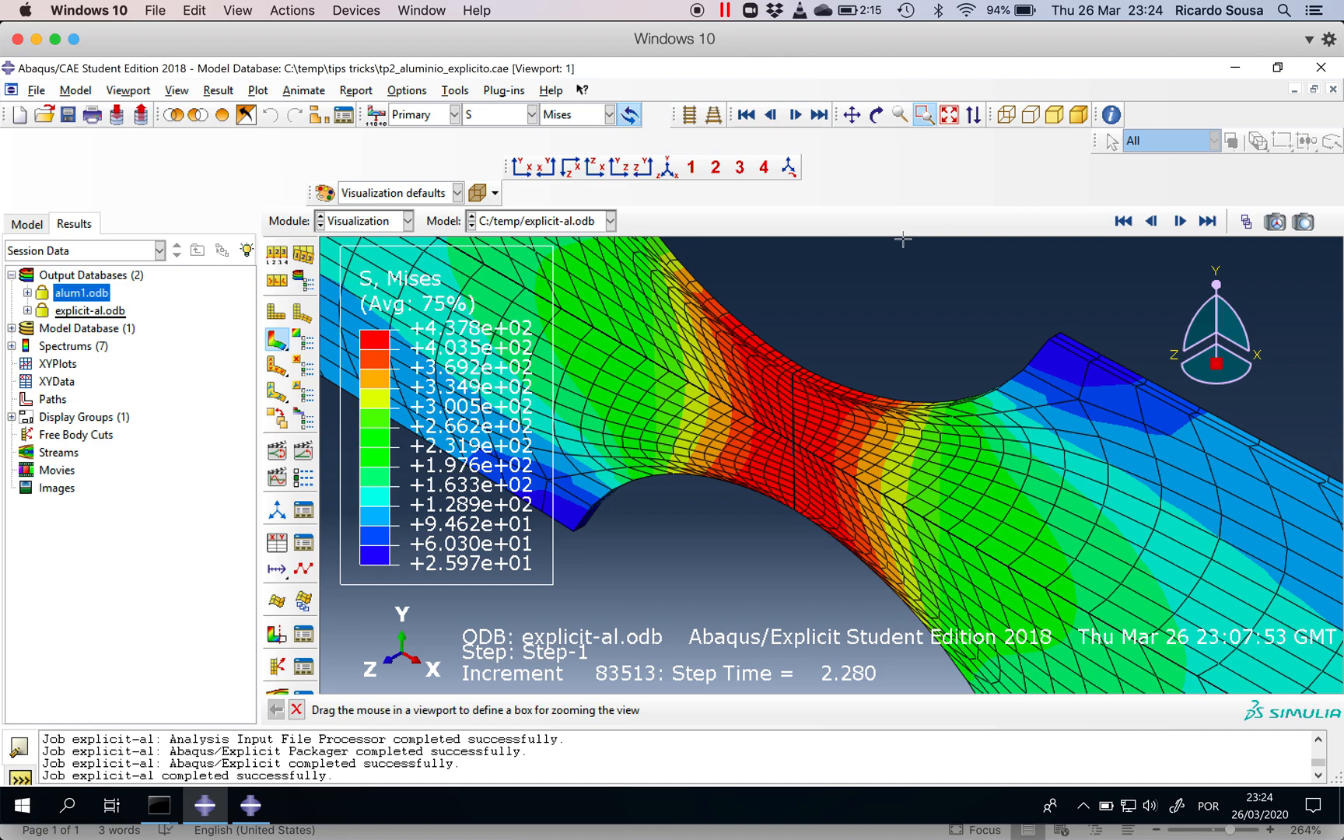
Step: Examine the maximum principal logarithmic strain (LE) at the neck up to step time 2.400, and restore the von Mises stress contour
left_click(502, 115)
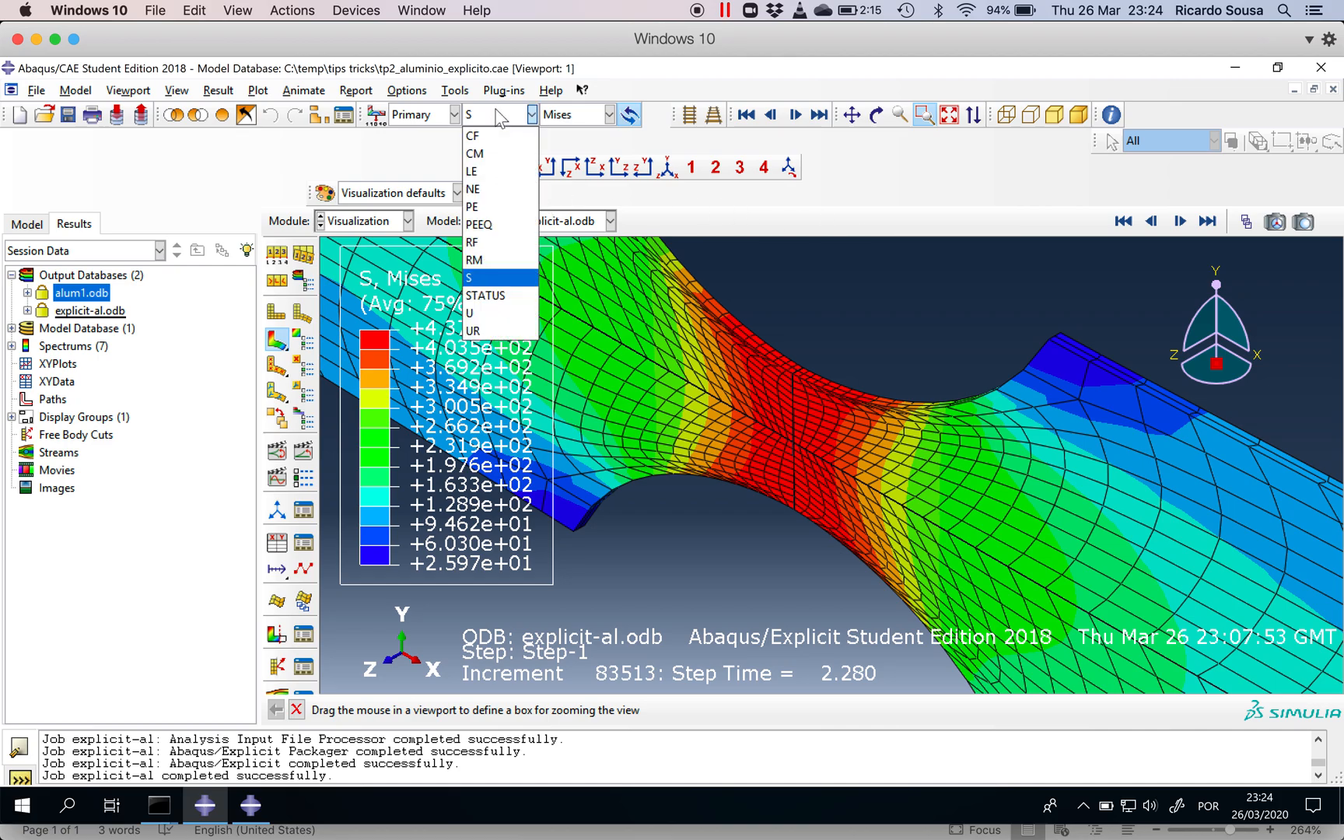
left_click(486, 172)
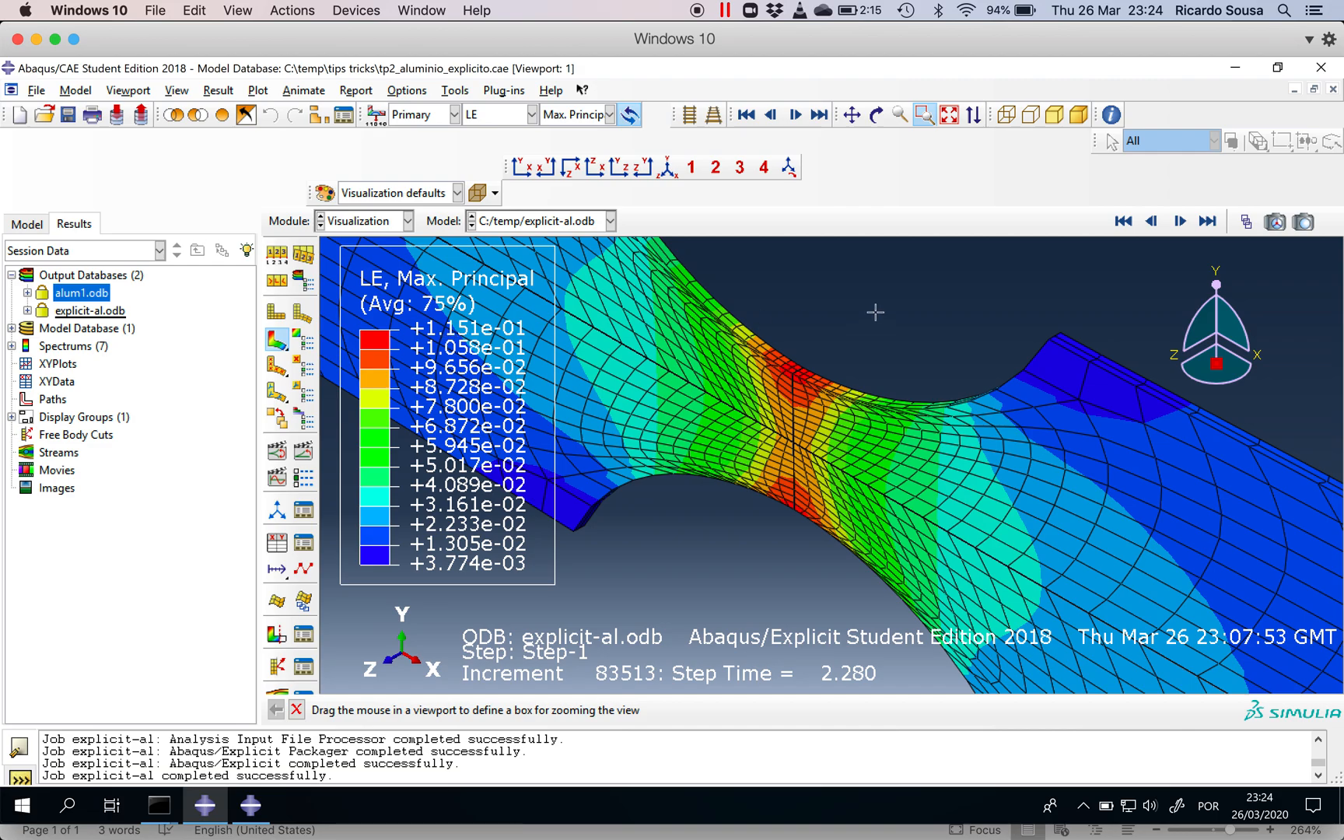
left_click(1180, 221)
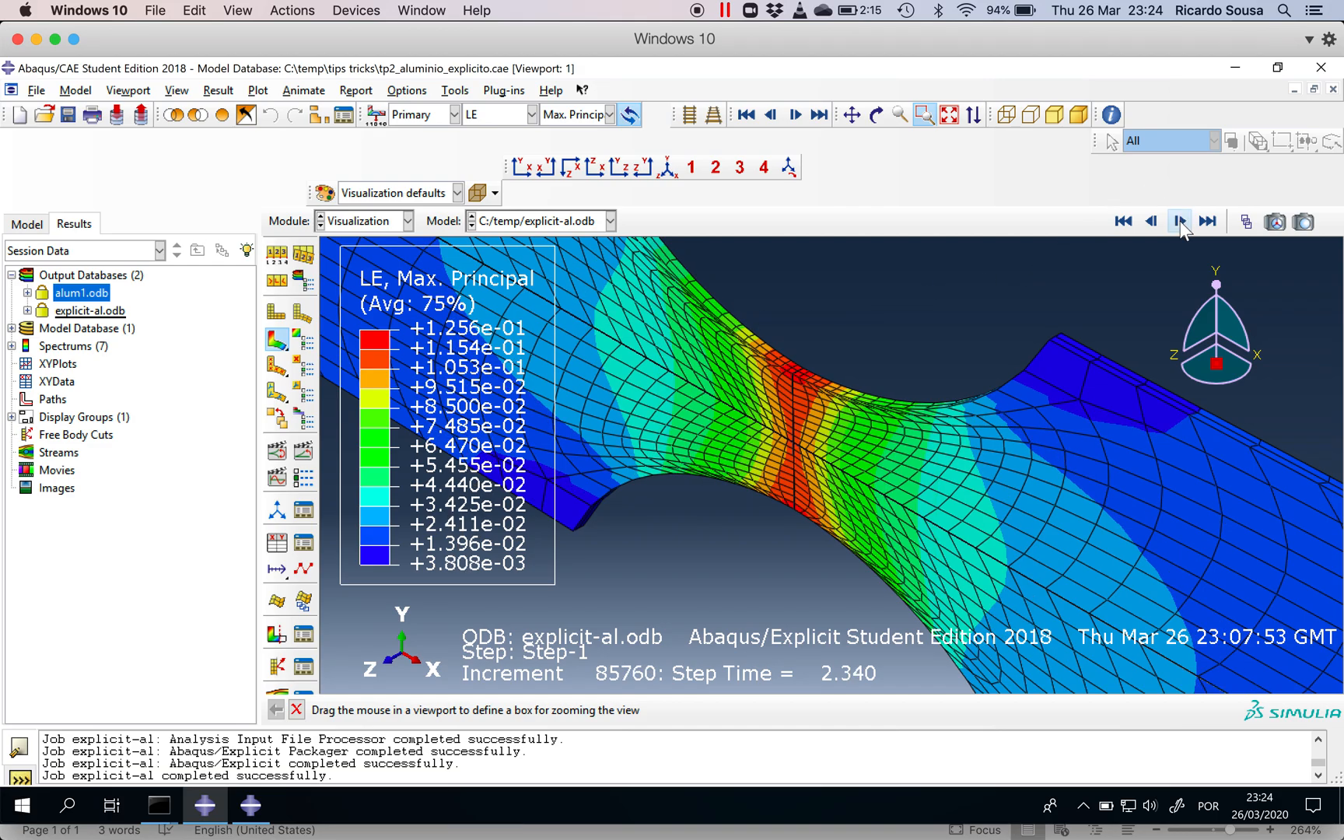
left_click(1180, 221)
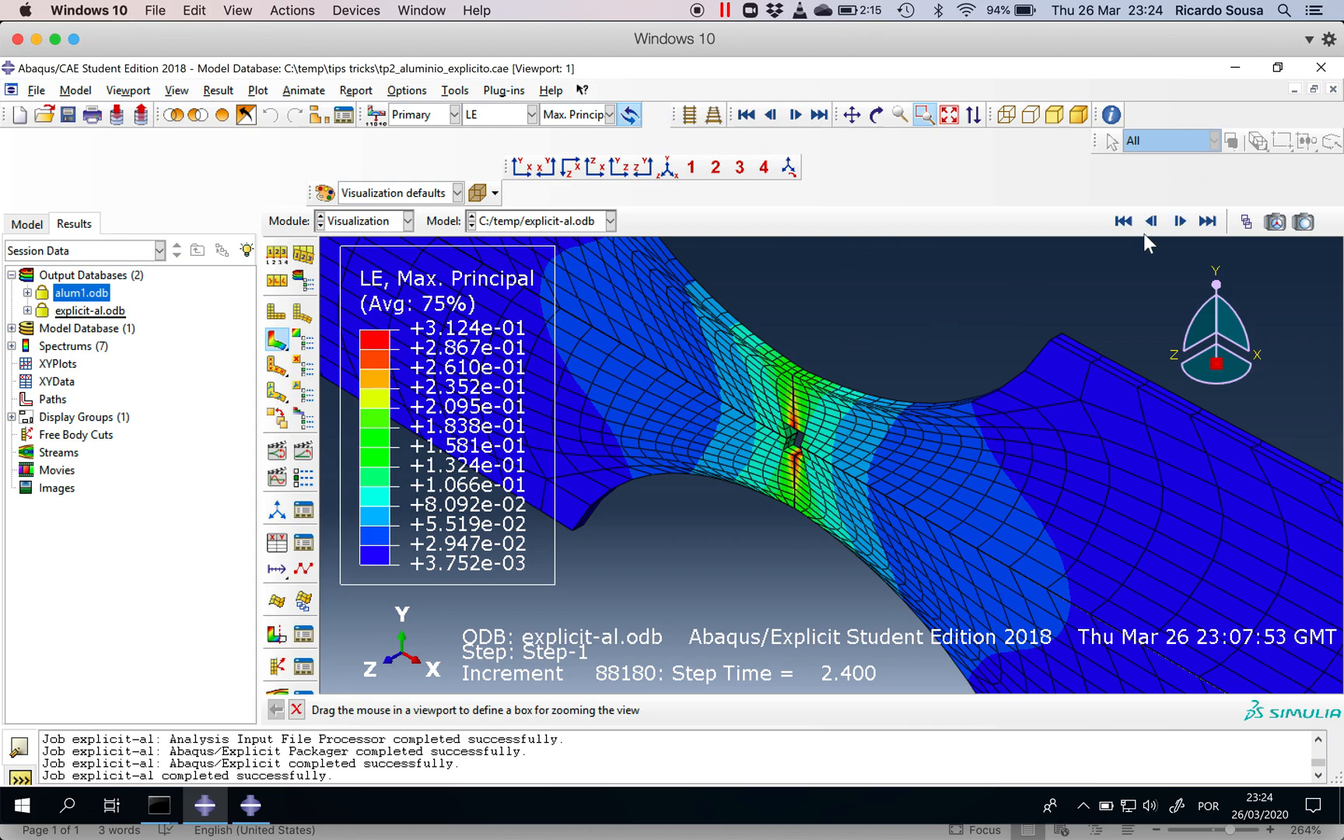
left_click(503, 115)
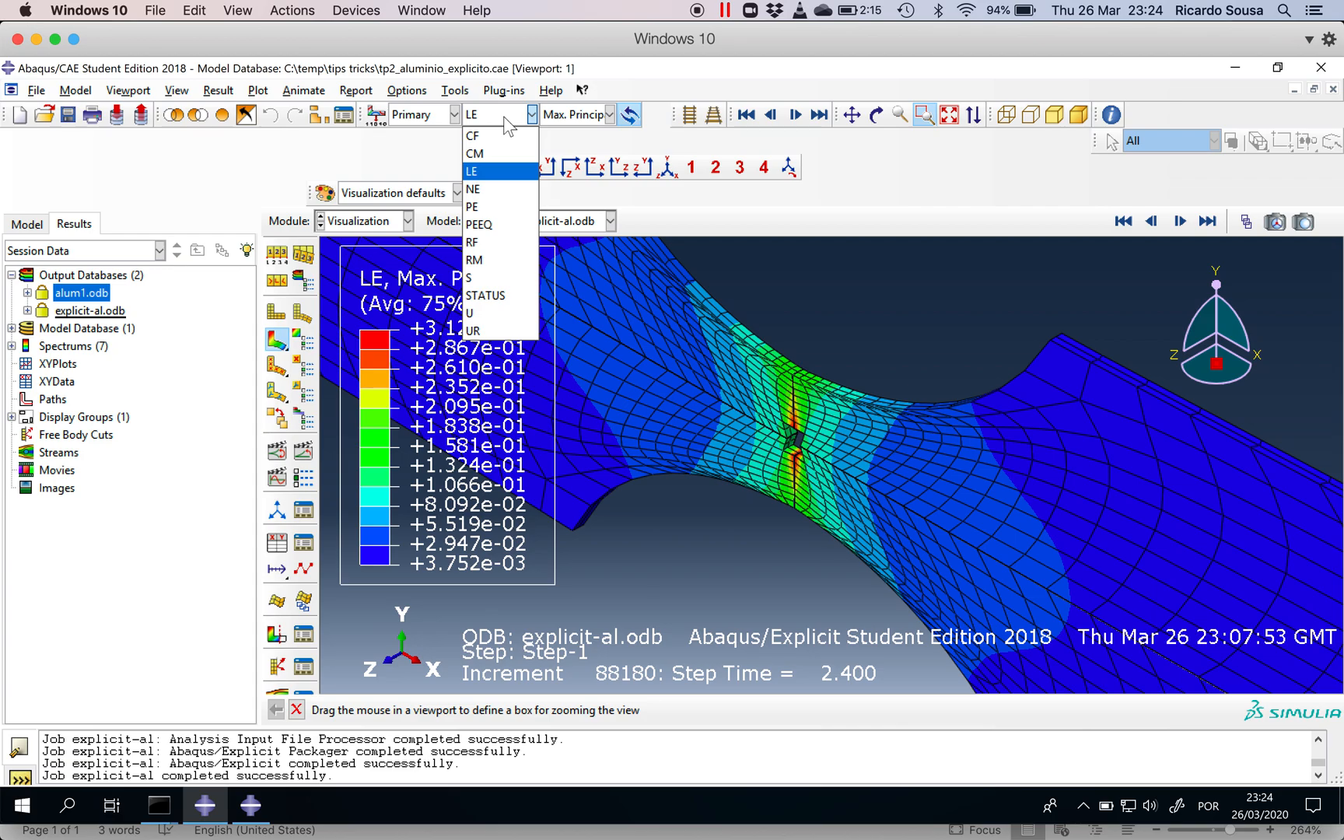
left_click(474, 278)
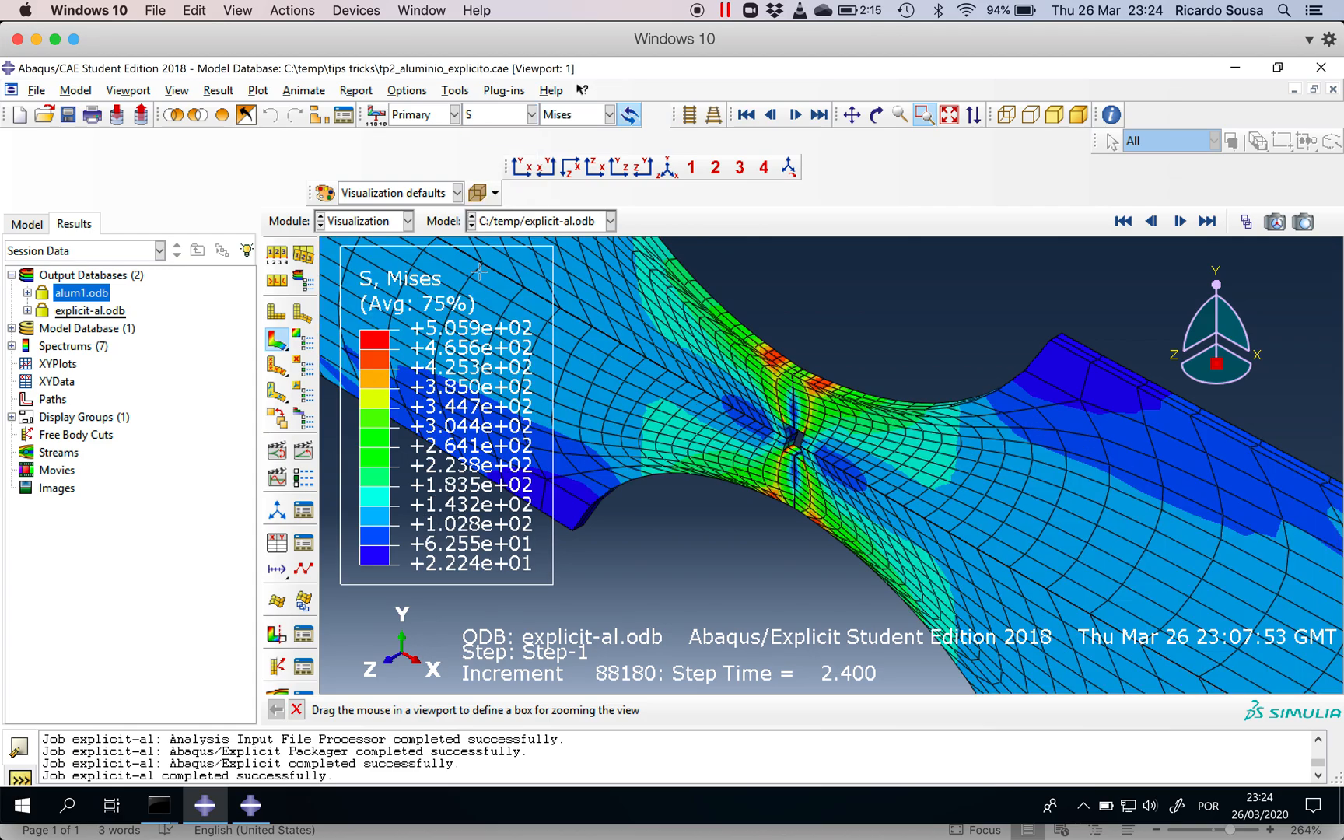
Step: Start XY data extraction from ODB field output, choosing Mises stress and maximum principal logarithmic strain at the integration points
left_click(277, 543)
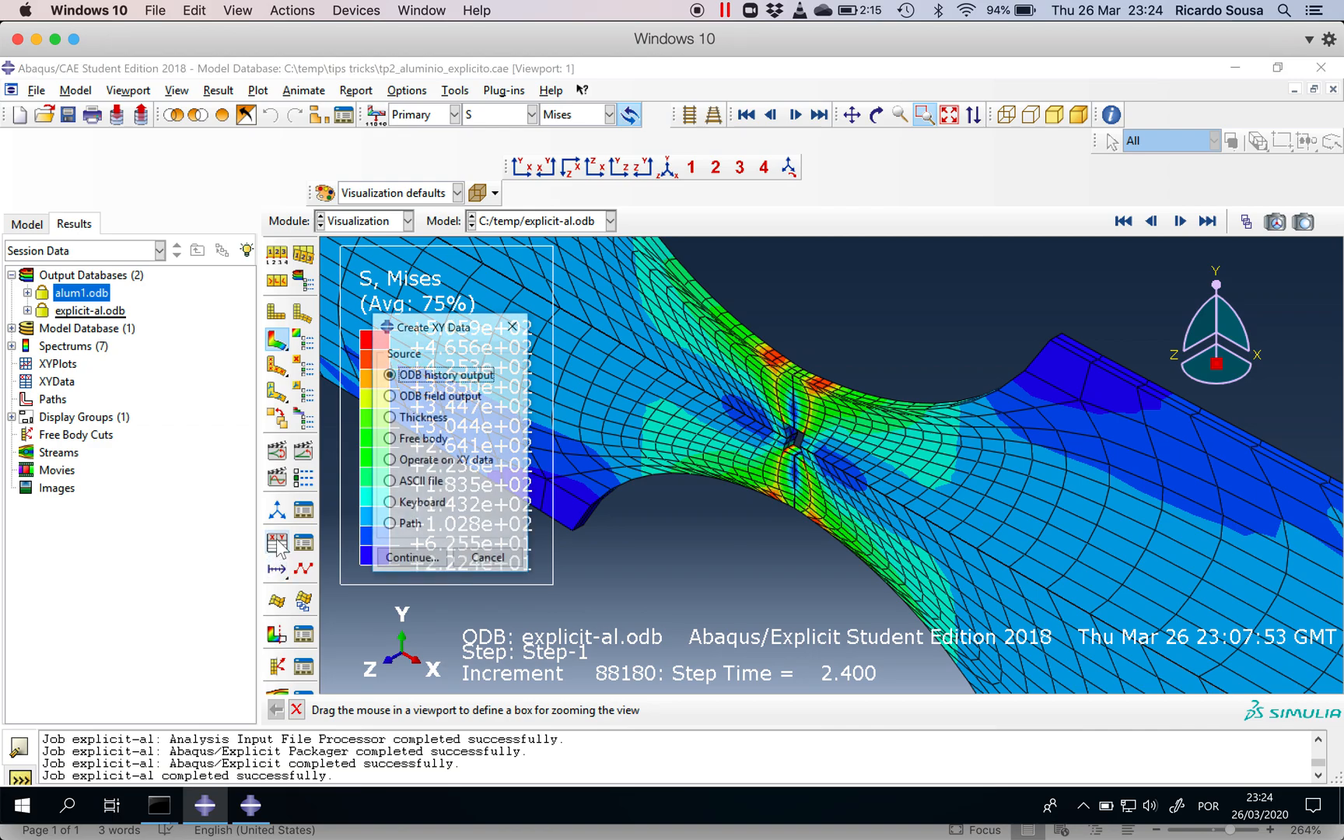
left_click(424, 397)
left_click(413, 557)
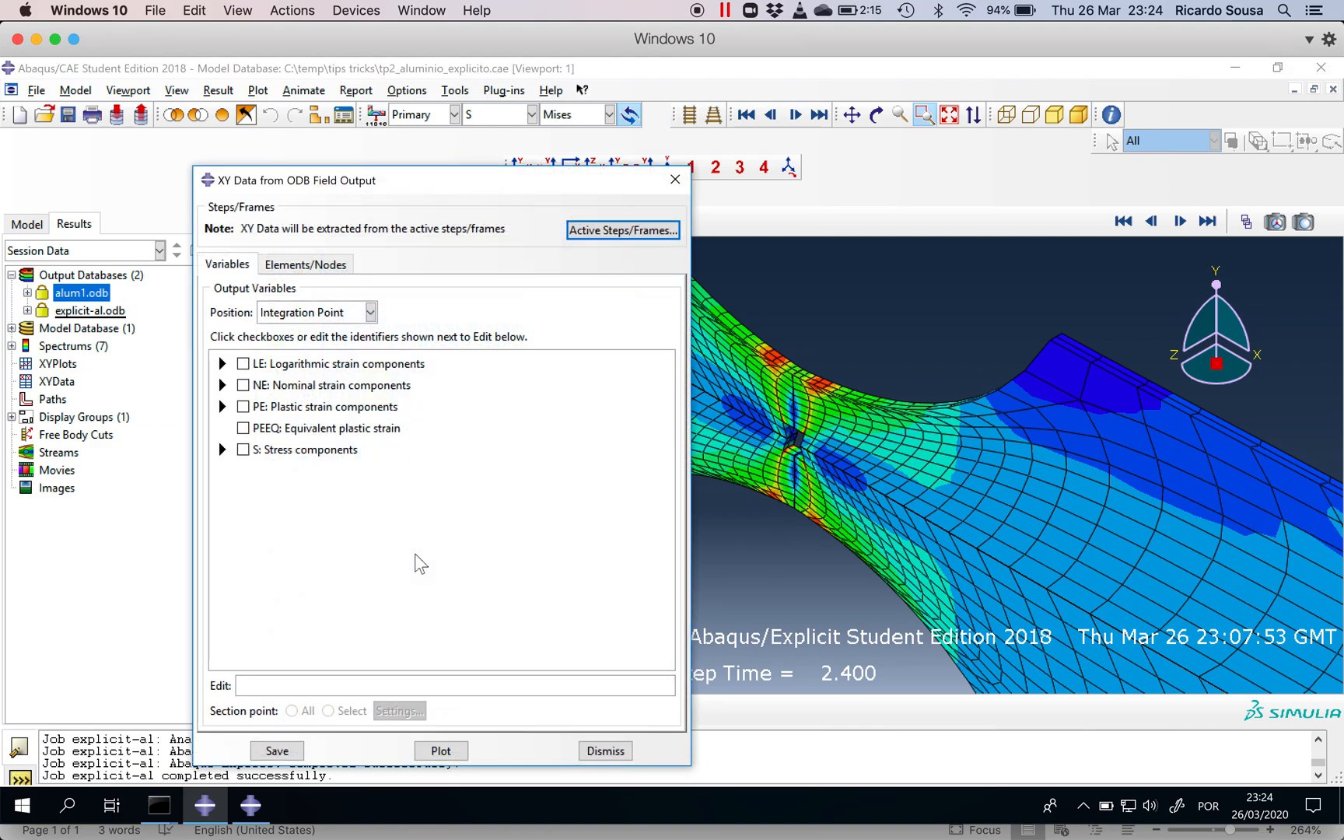
left_click(222, 450)
left_click(264, 467)
left_click(222, 364)
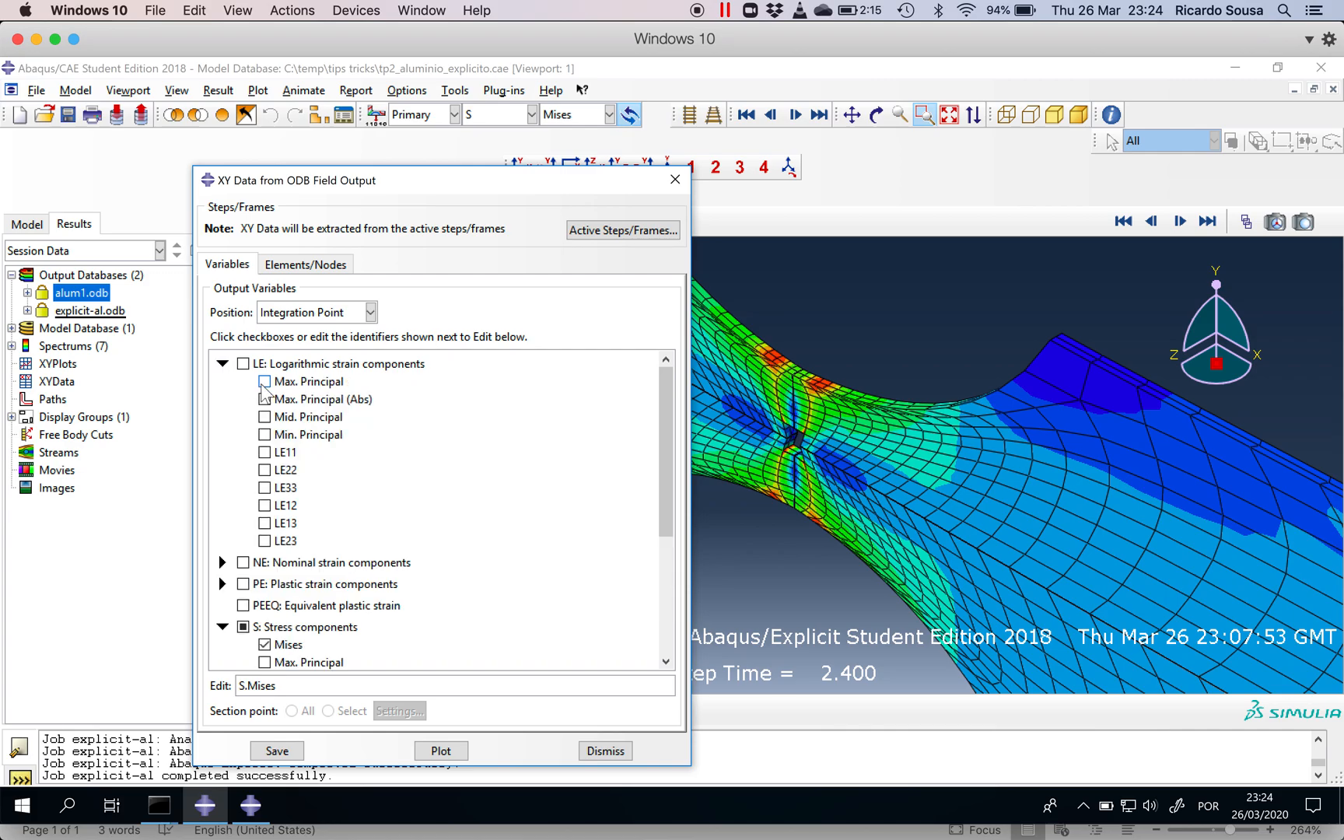
left_click(265, 381)
Step: Pick one element at the centre of the neck at step time 2.280, save its XY data and close the extraction
left_click(308, 266)
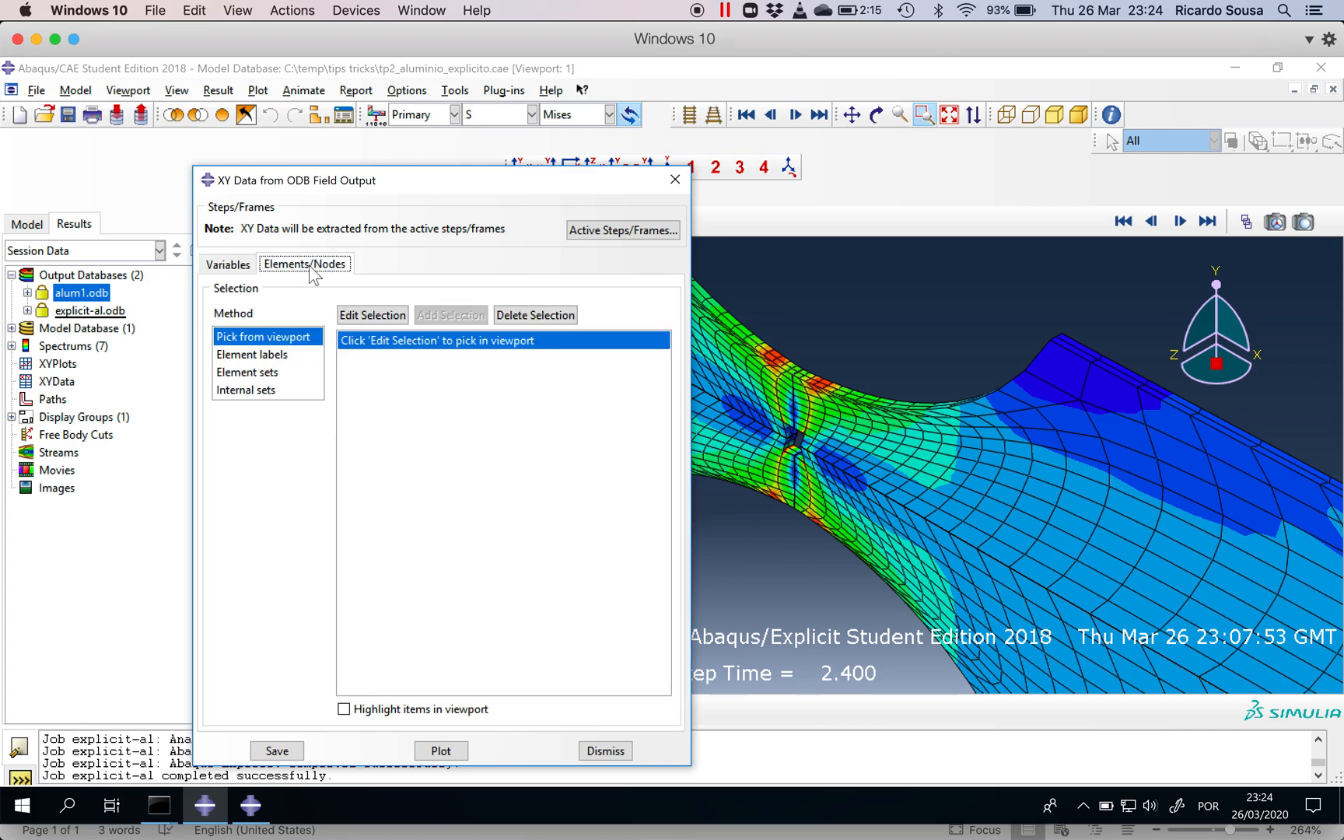
left_click(346, 315)
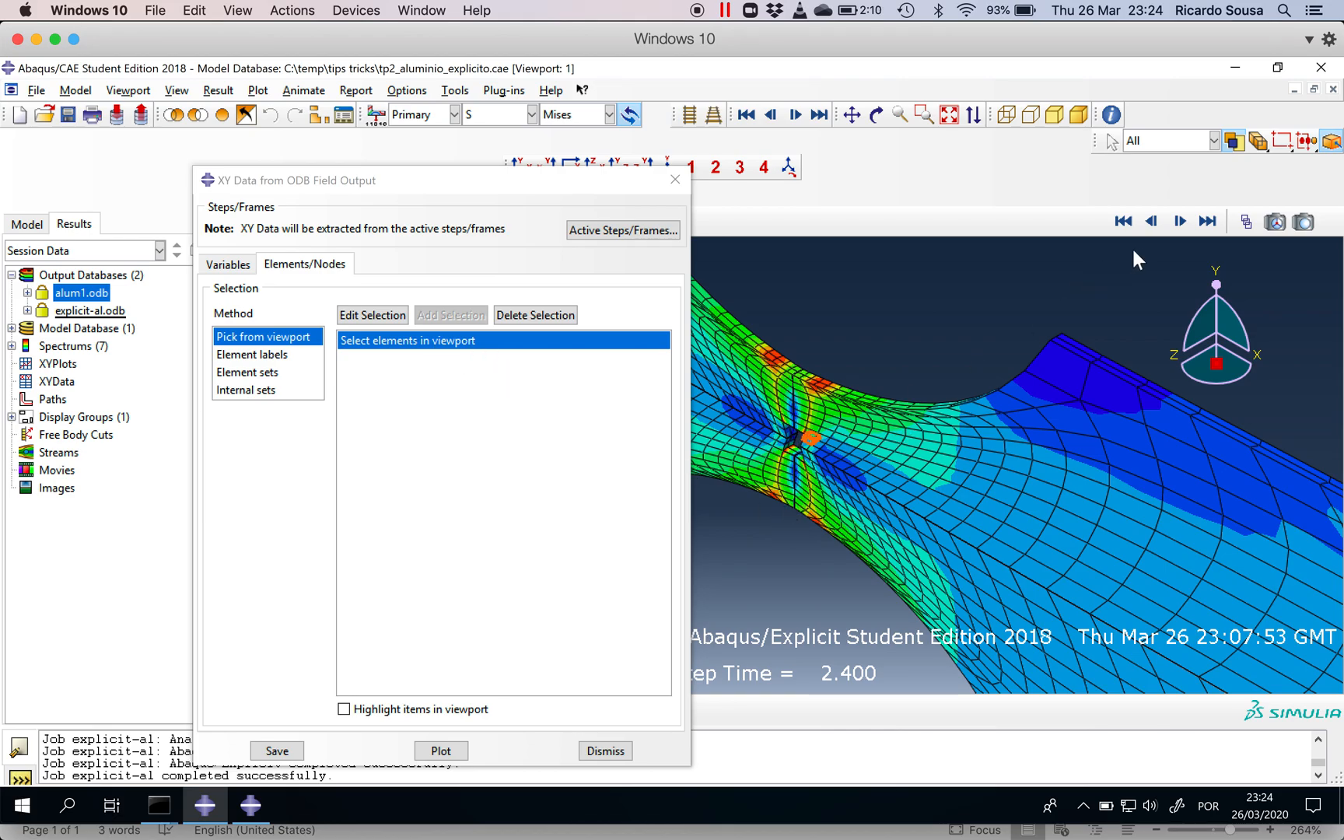
left_click(1151, 221)
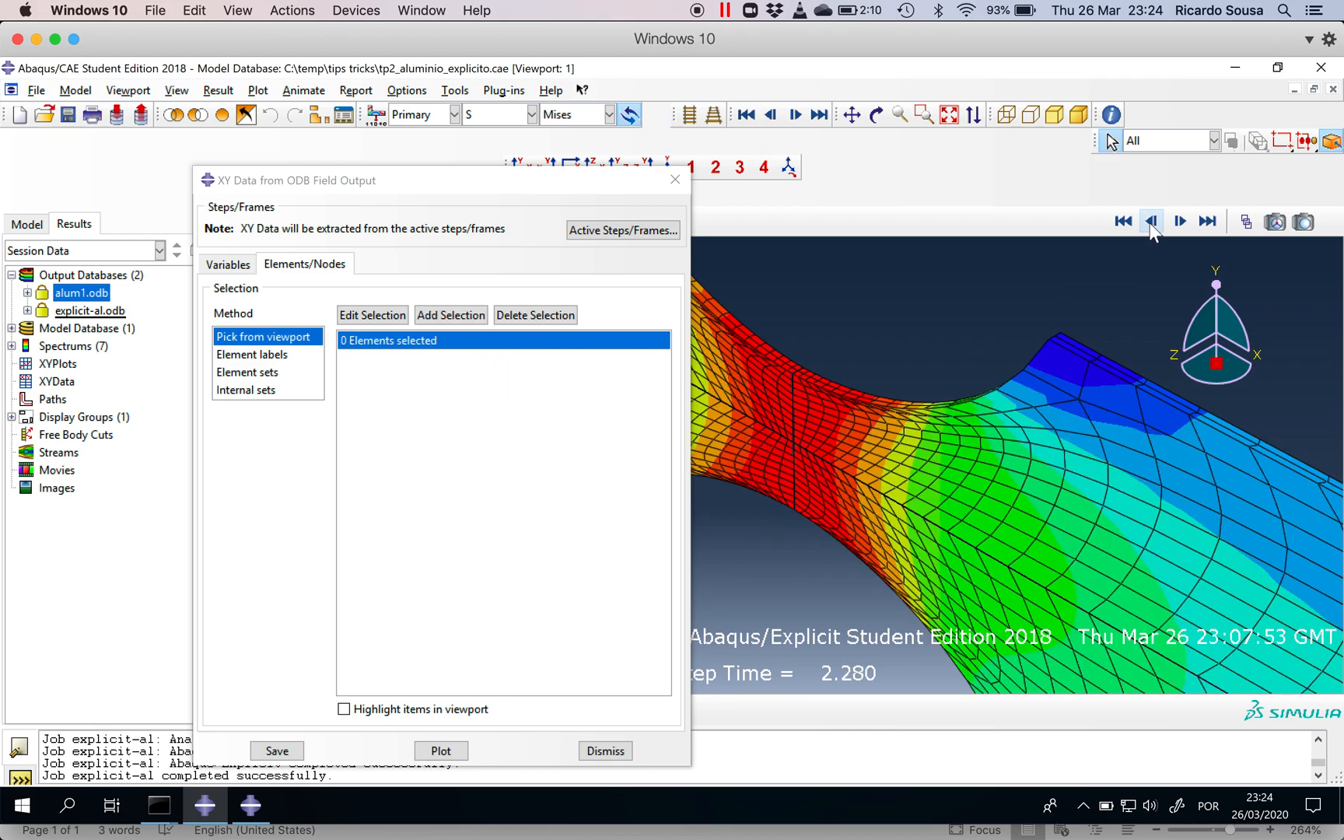
left_click(797, 436)
left_click_drag(440, 193, 320, 147)
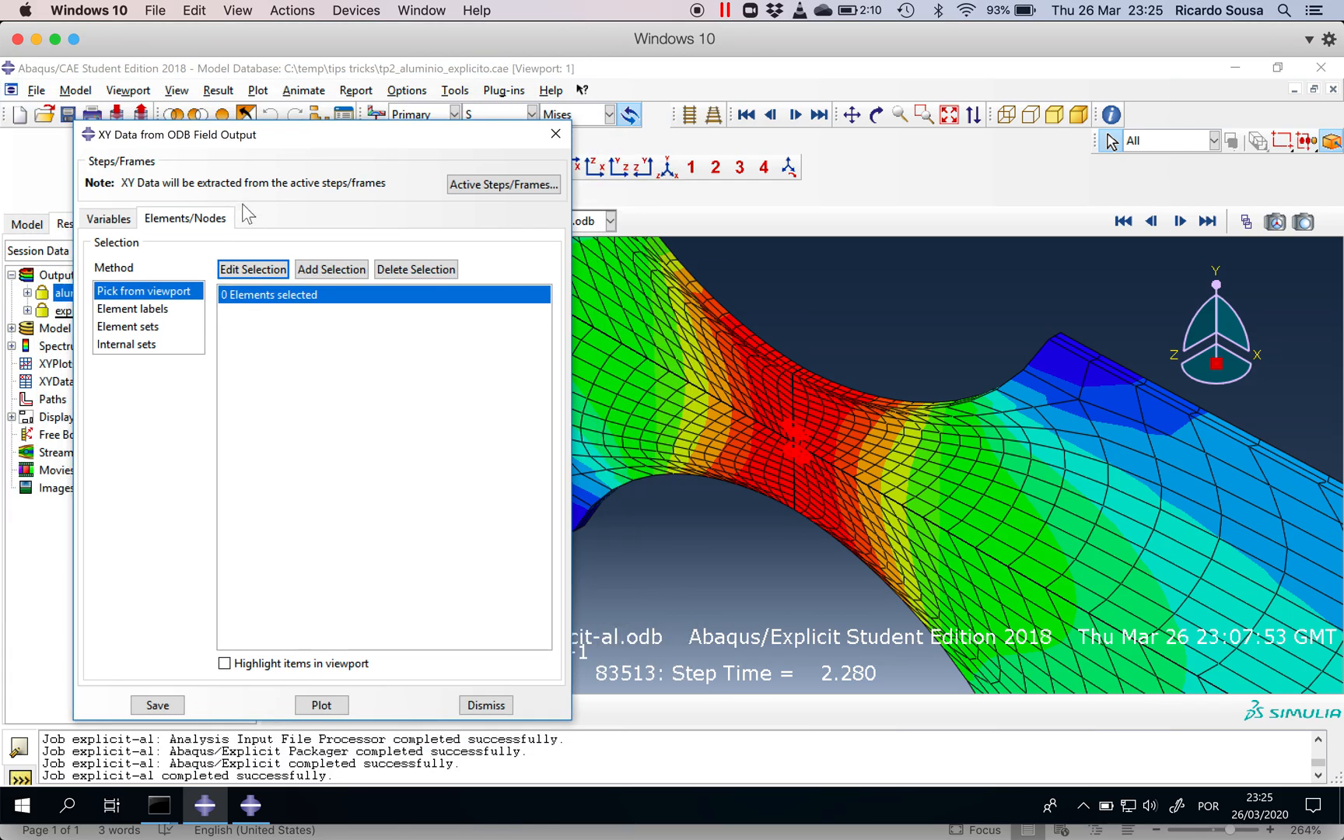
left_click(230, 270)
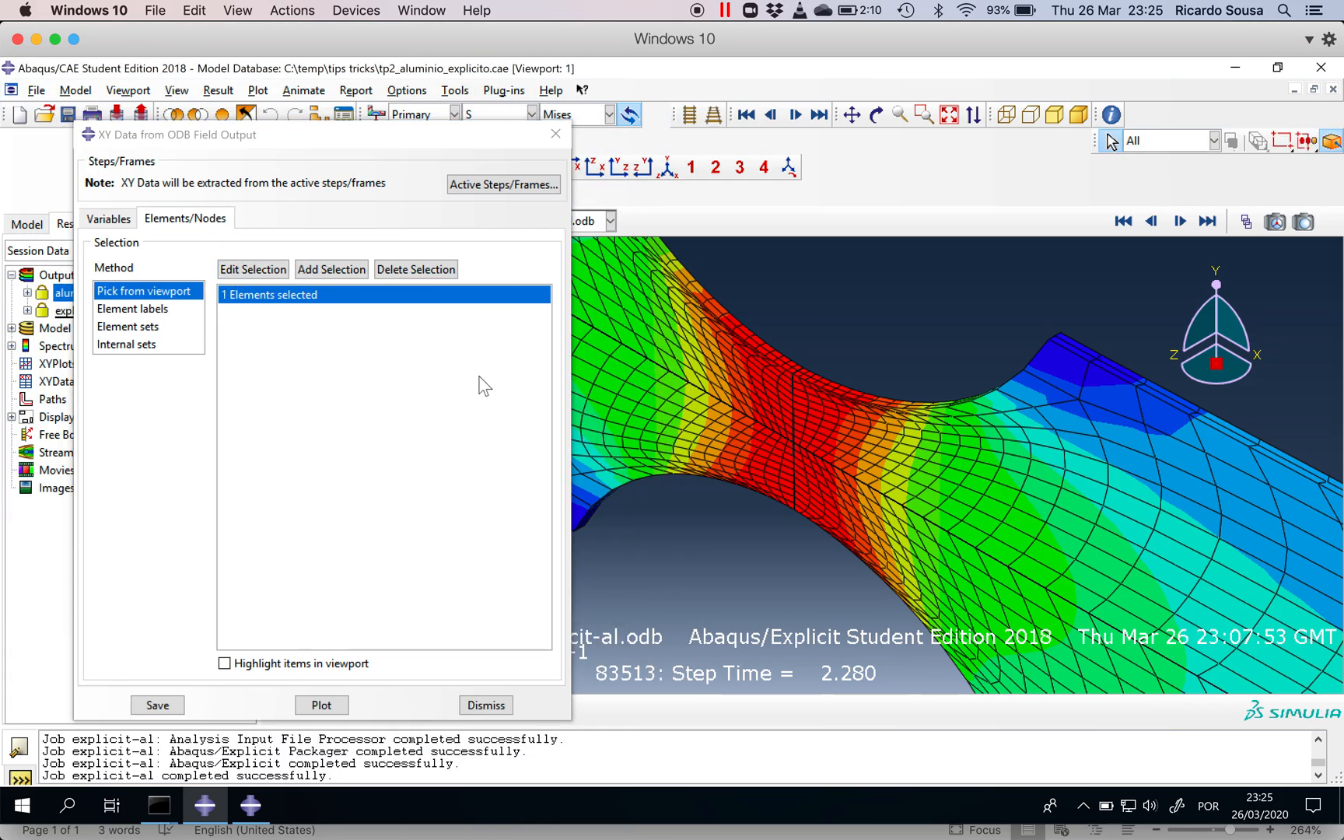
left_click(158, 704)
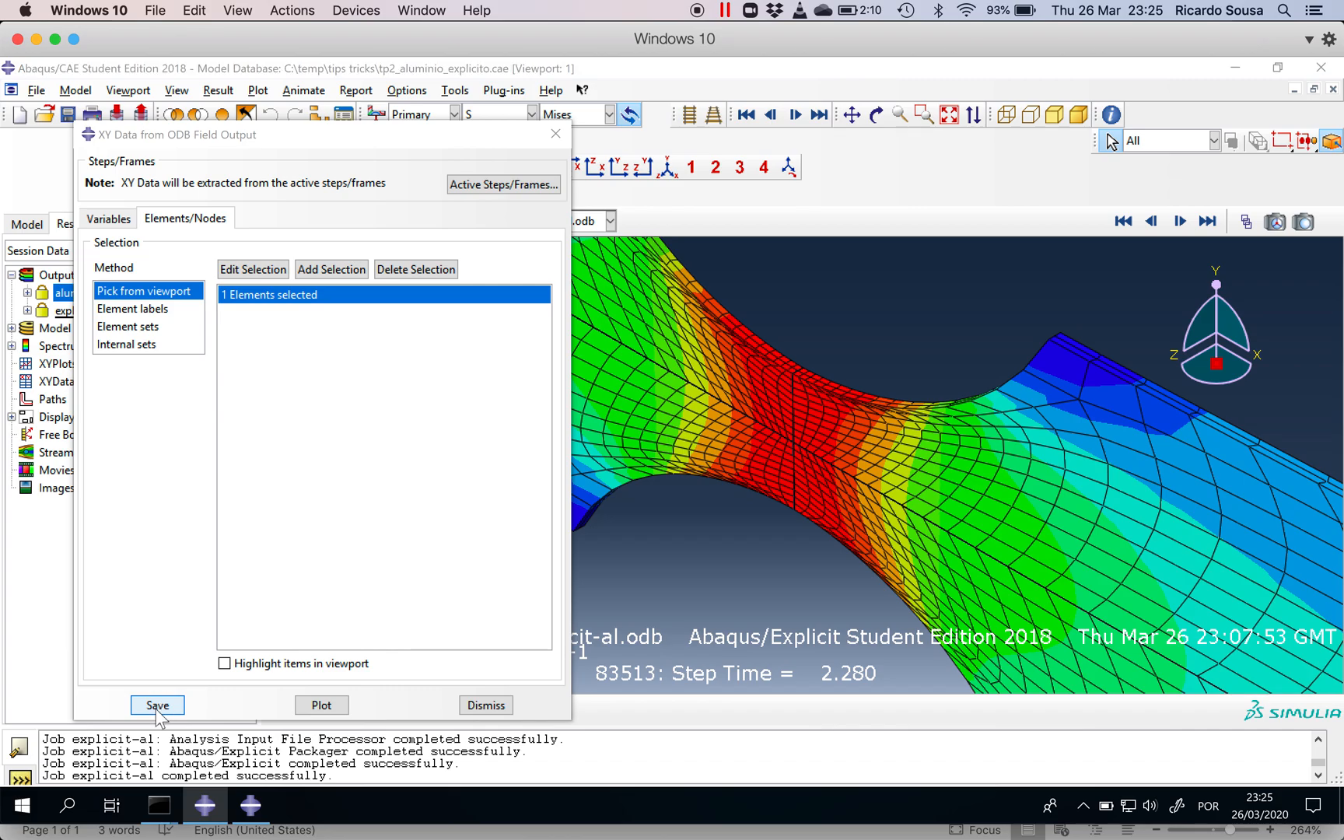
left_click(267, 472)
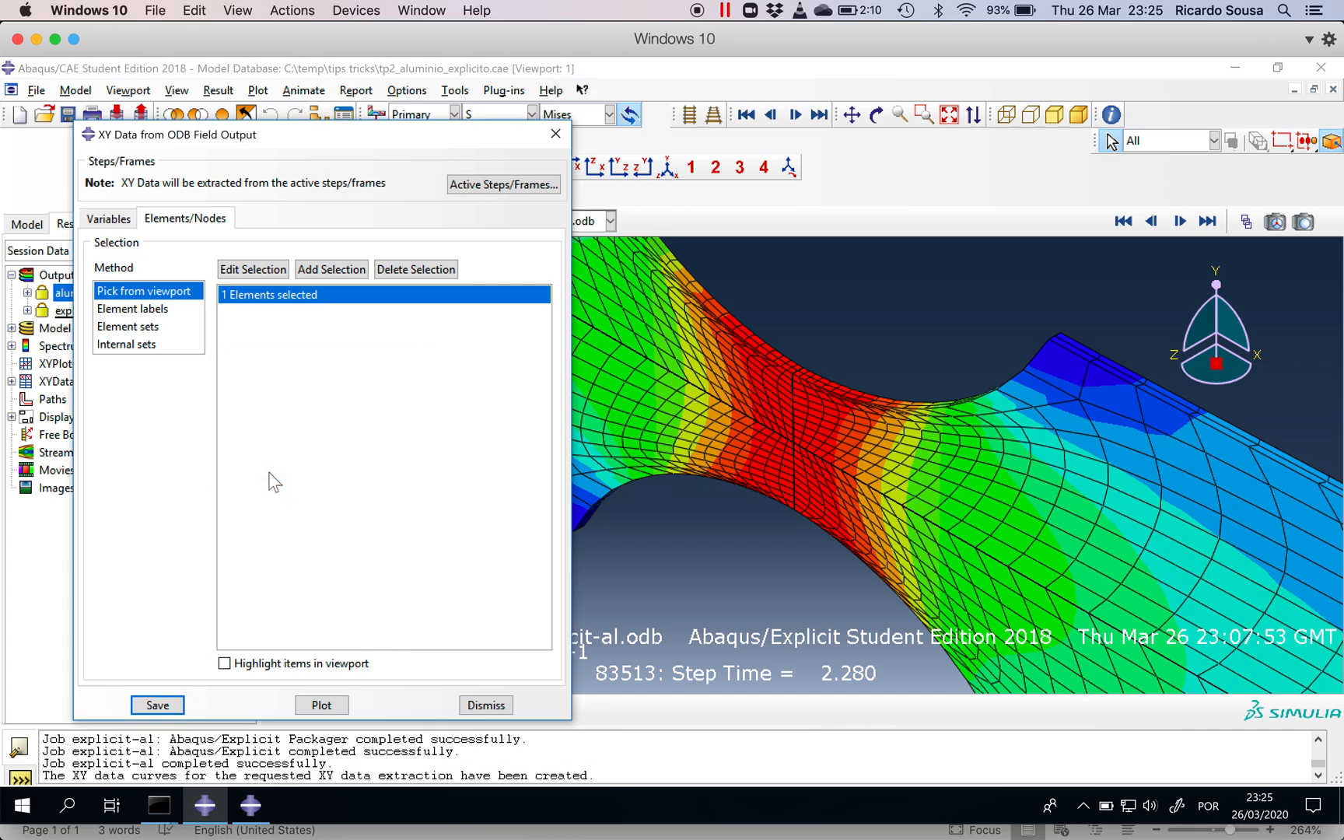
left_click(548, 139)
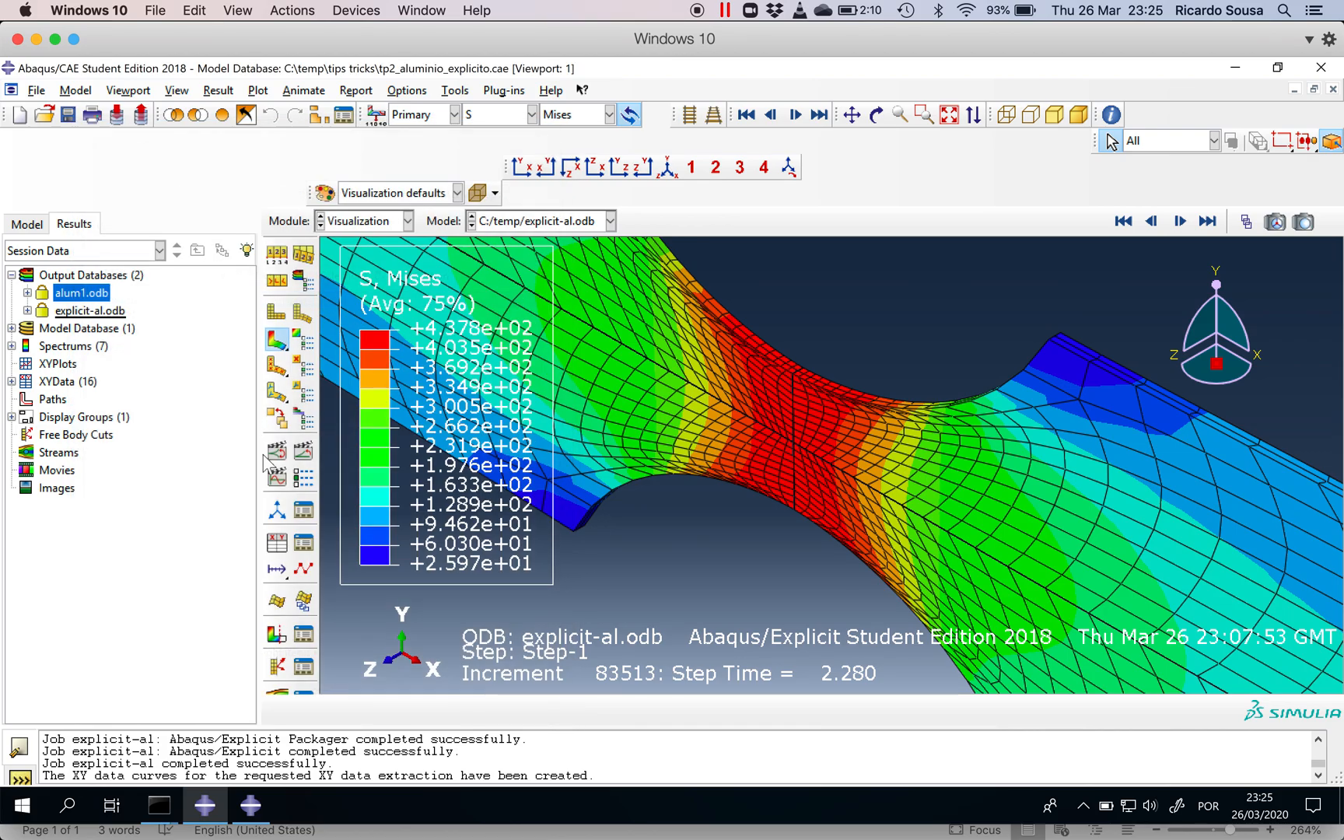
Step: Combine the LE Max Principal and S Mises data of element 41, integration point 1, and plot the resulting stress-strain curve
left_click(278, 540)
left_click(426, 462)
left_click(417, 559)
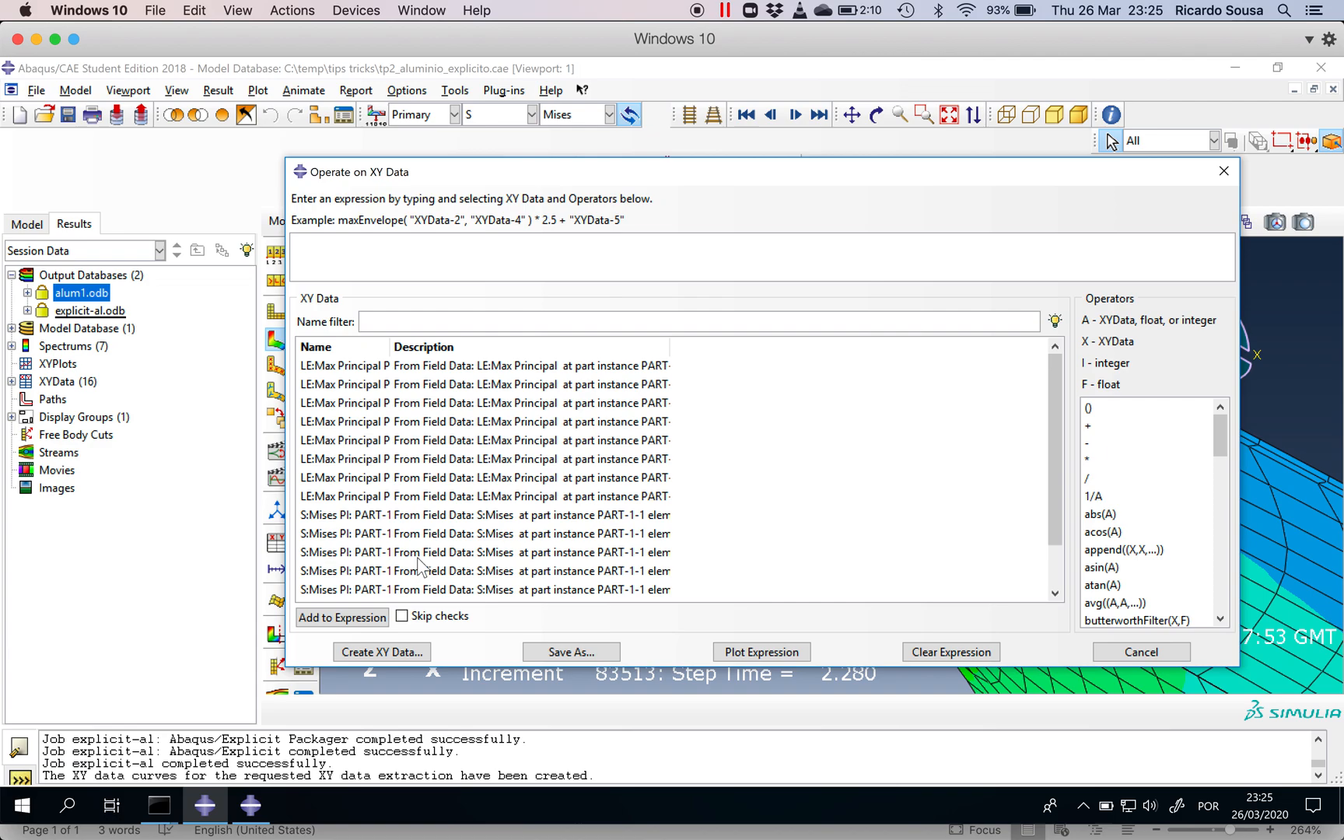
scroll(1120, 518, "down", 3)
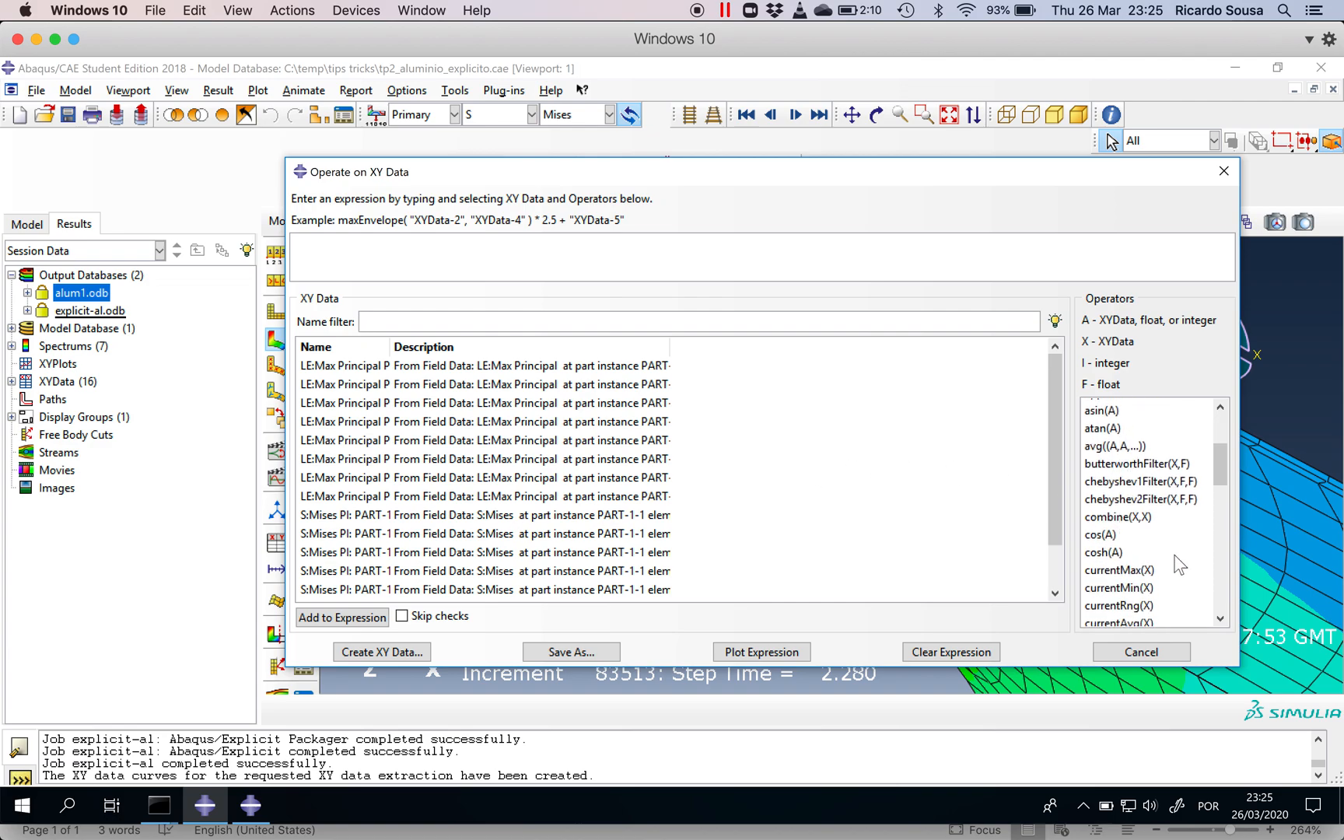
left_click(1118, 518)
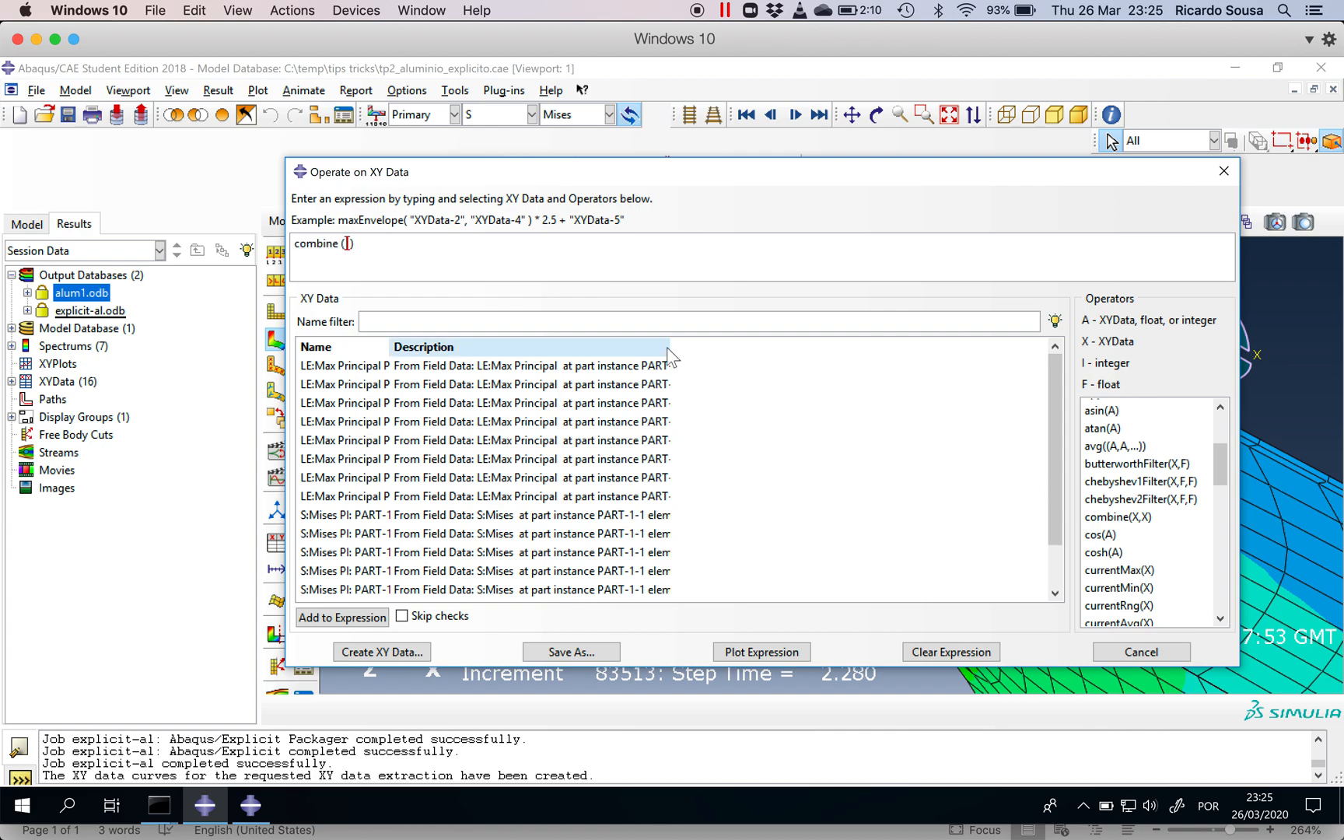
left_click_drag(667, 349, 977, 350)
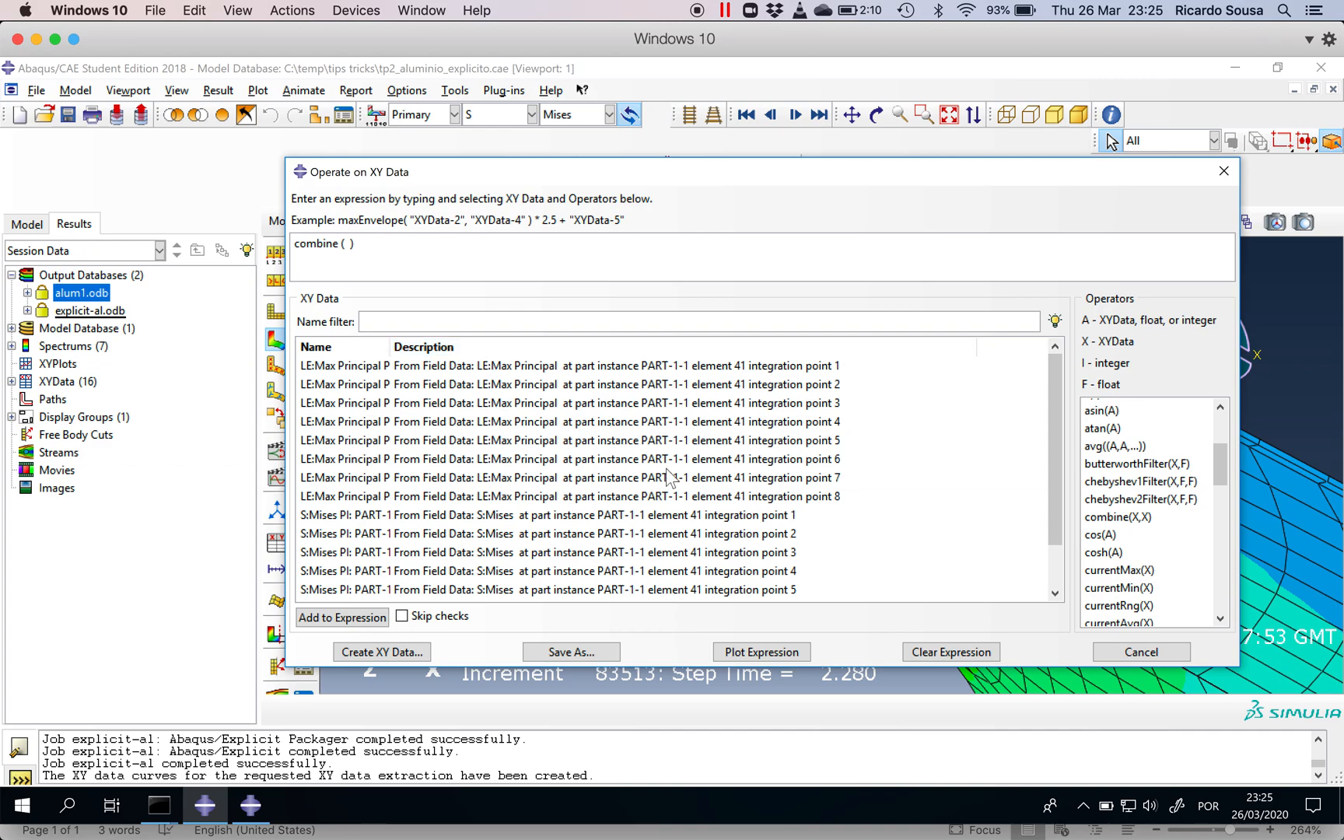
left_click(454, 372)
double_click(453, 372)
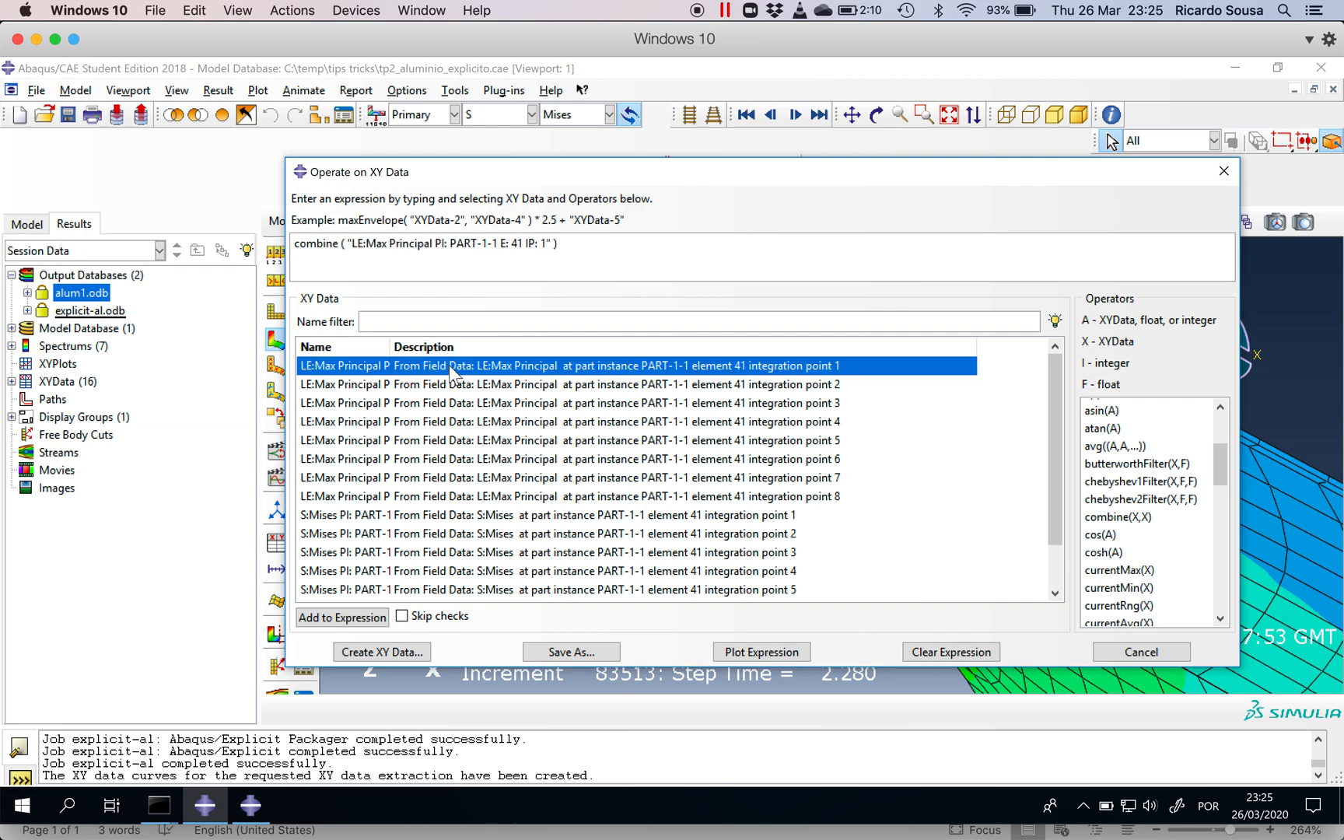
left_click(442, 518)
double_click(442, 518)
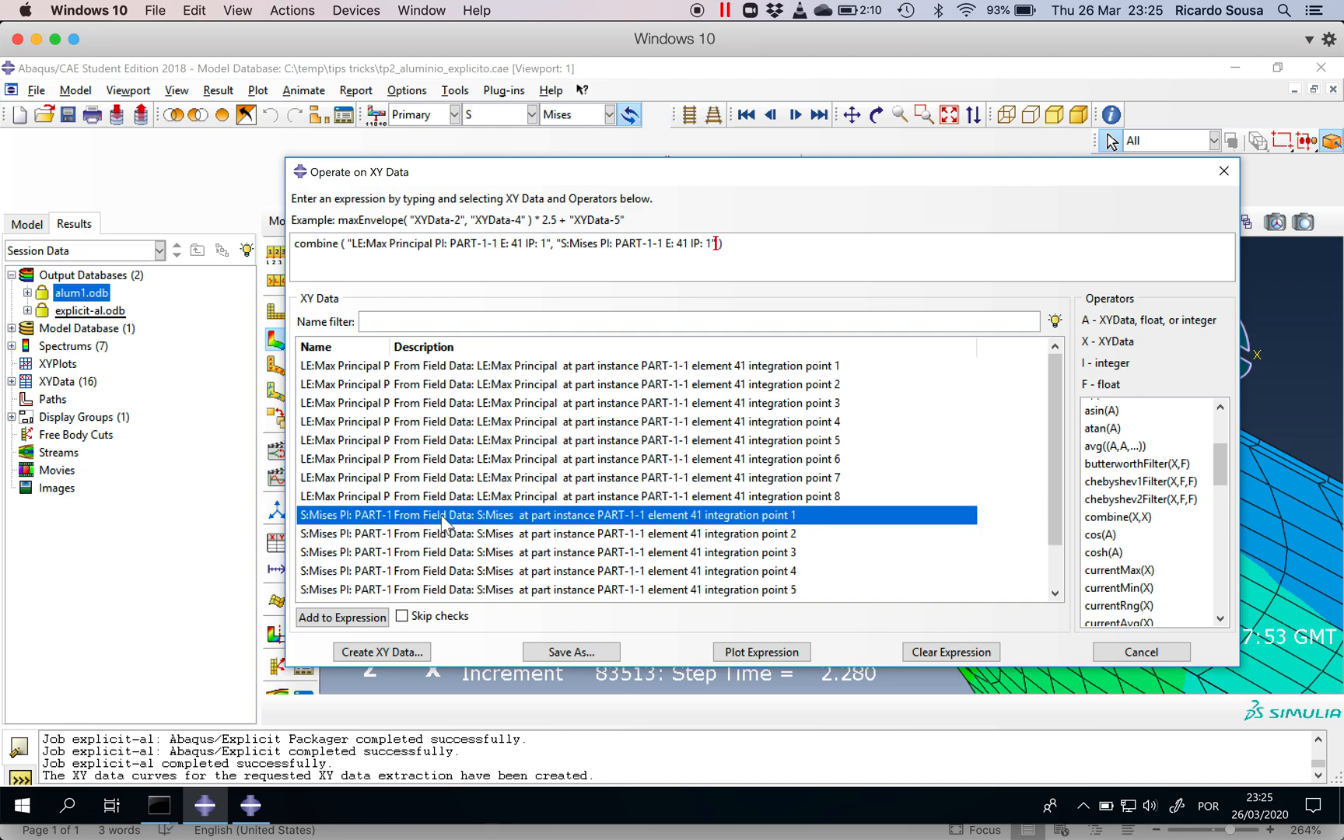
left_click(745, 650)
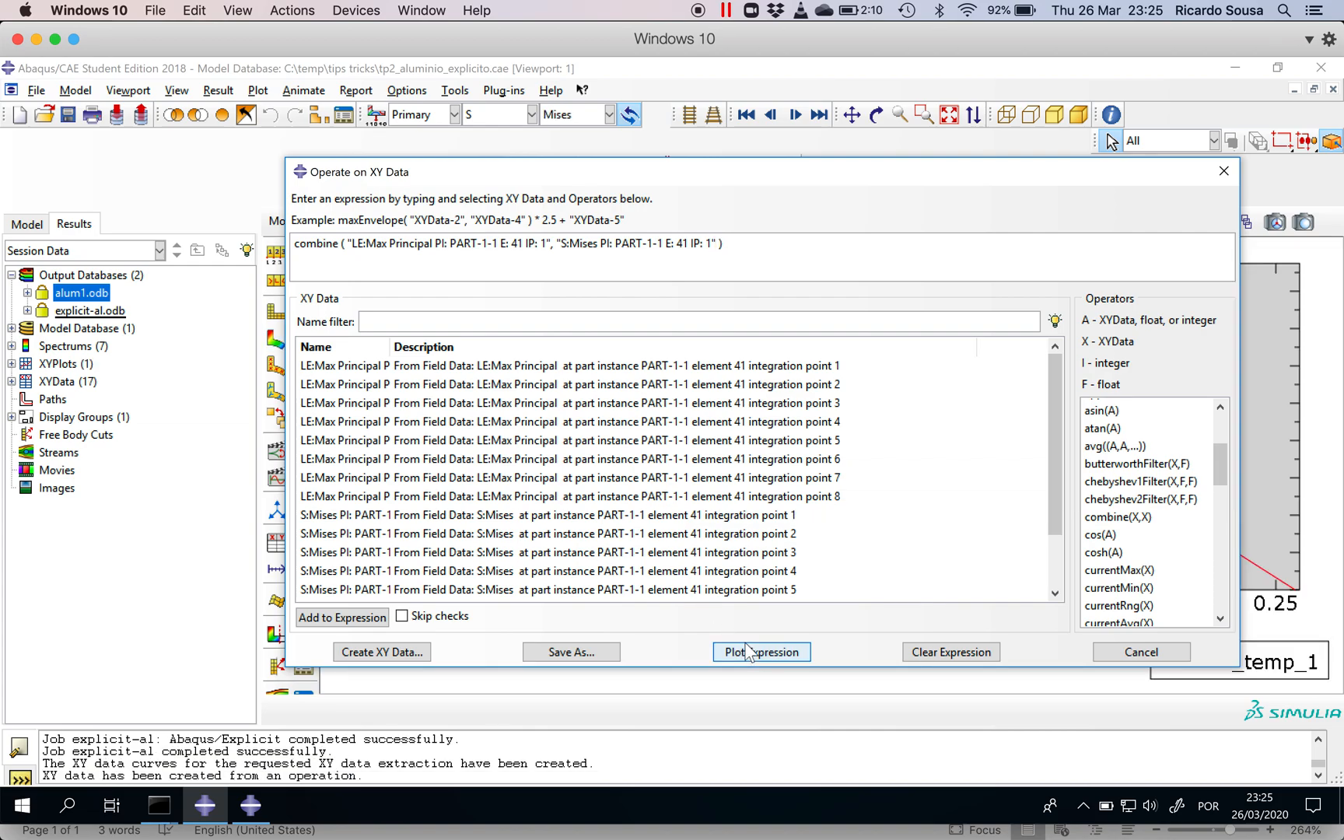
left_click(1224, 172)
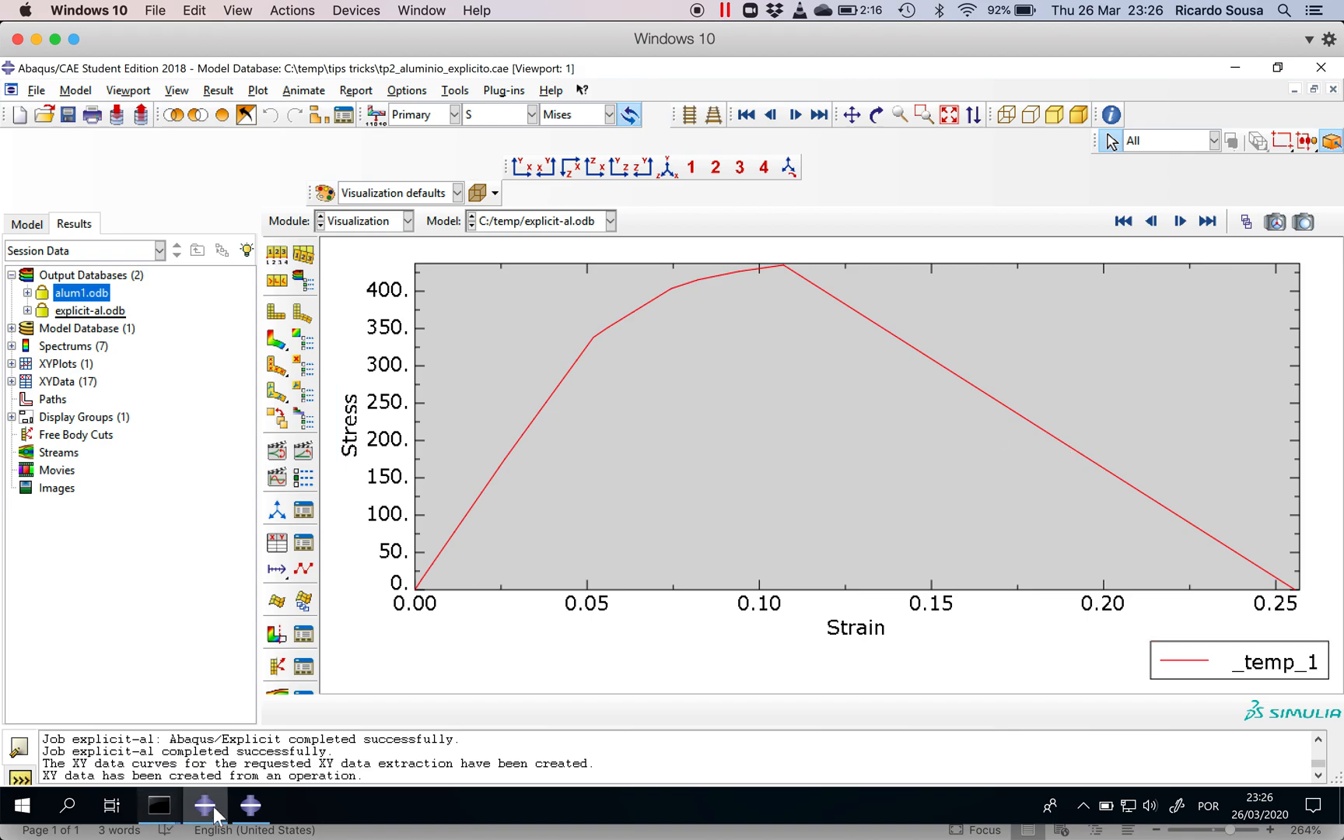
Step: Switch to the tp2_aluminio.cae session to compare its implicit stress-strain curve, and return to the explicit model's plot
left_click(249, 809)
left_click(250, 809)
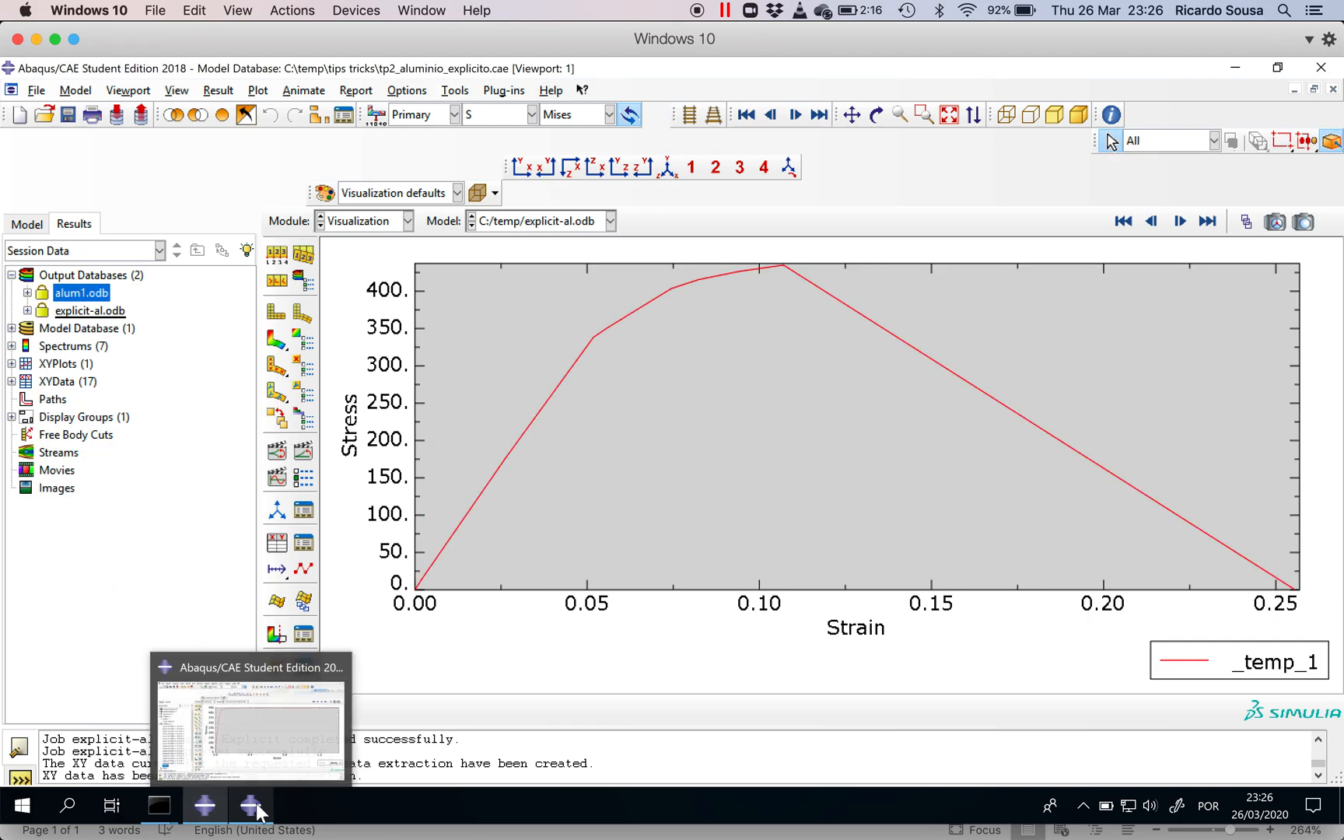
left_click(251, 809)
left_click(415, 592)
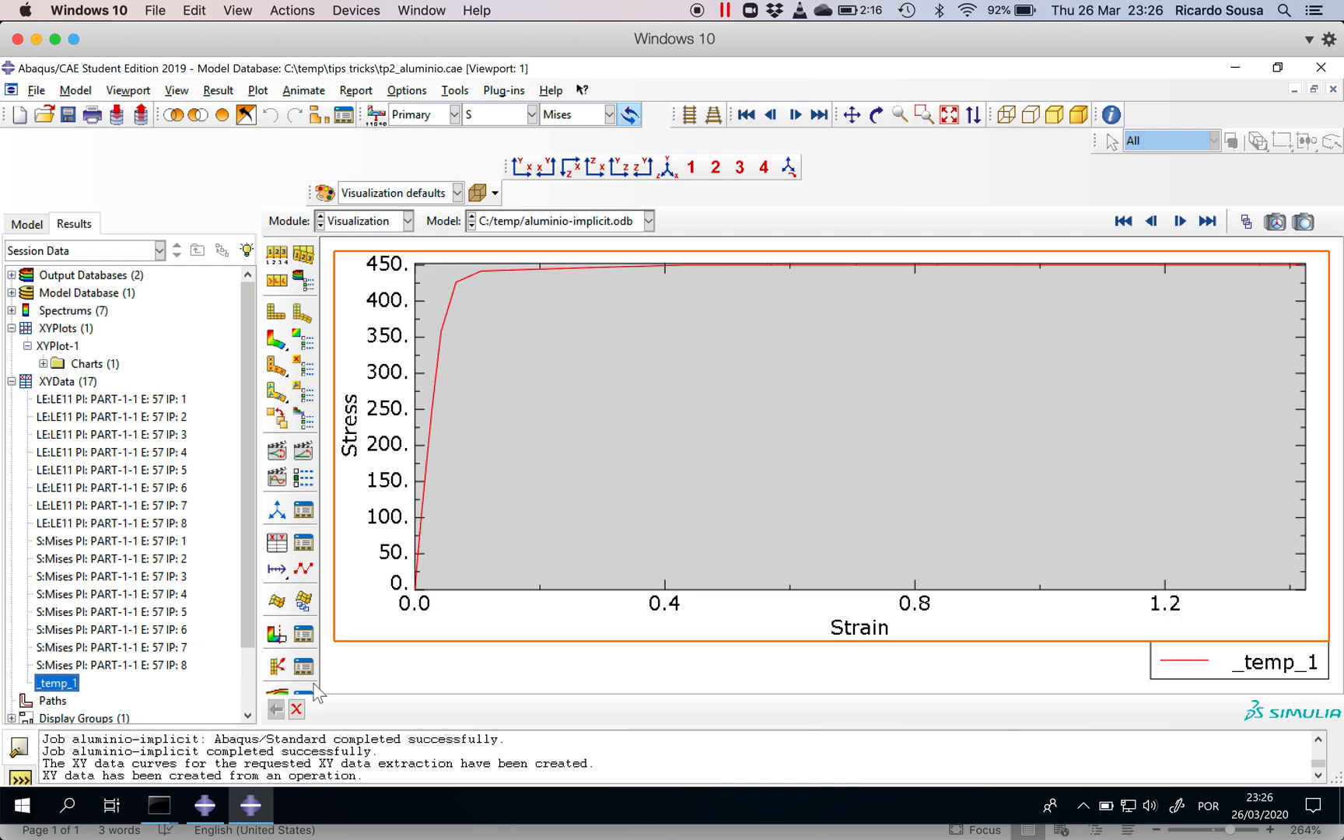
left_click(207, 809)
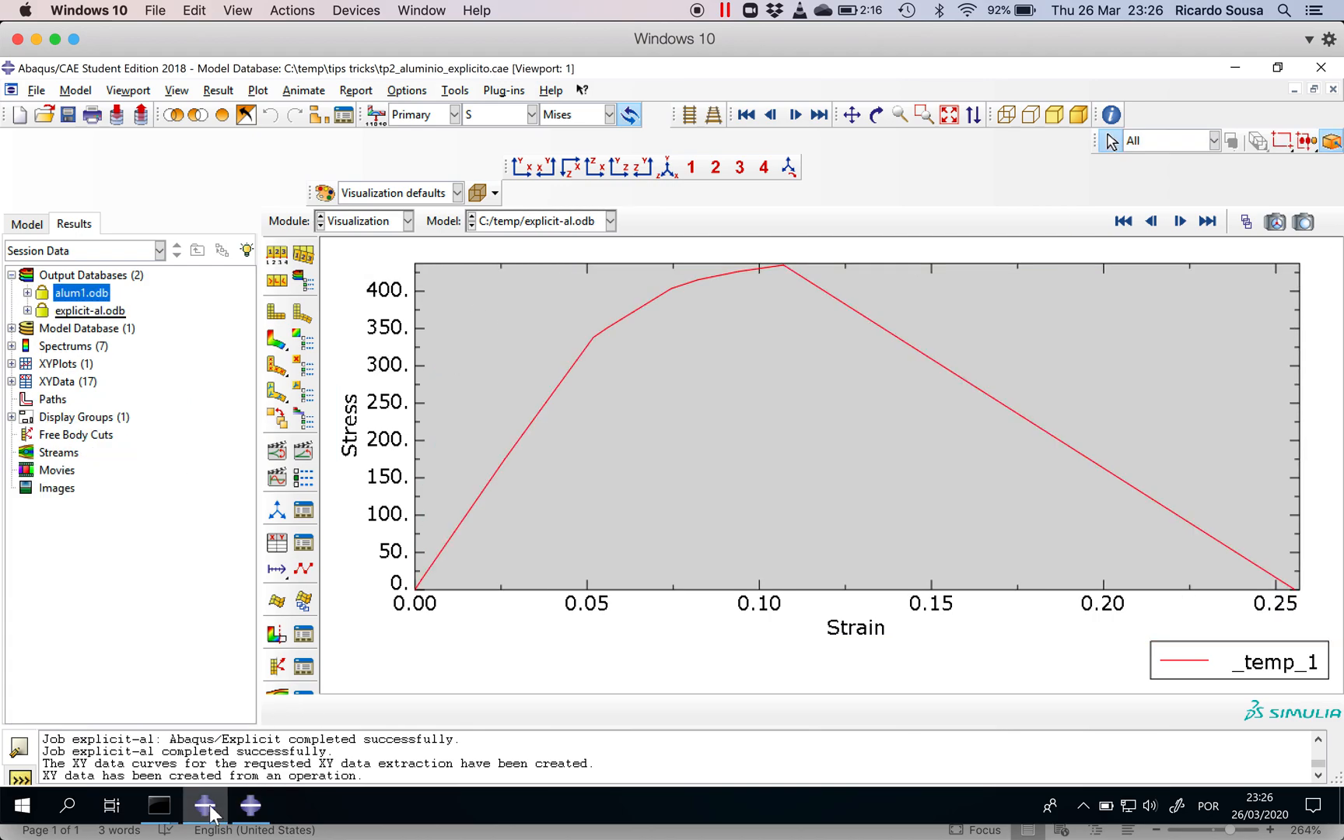